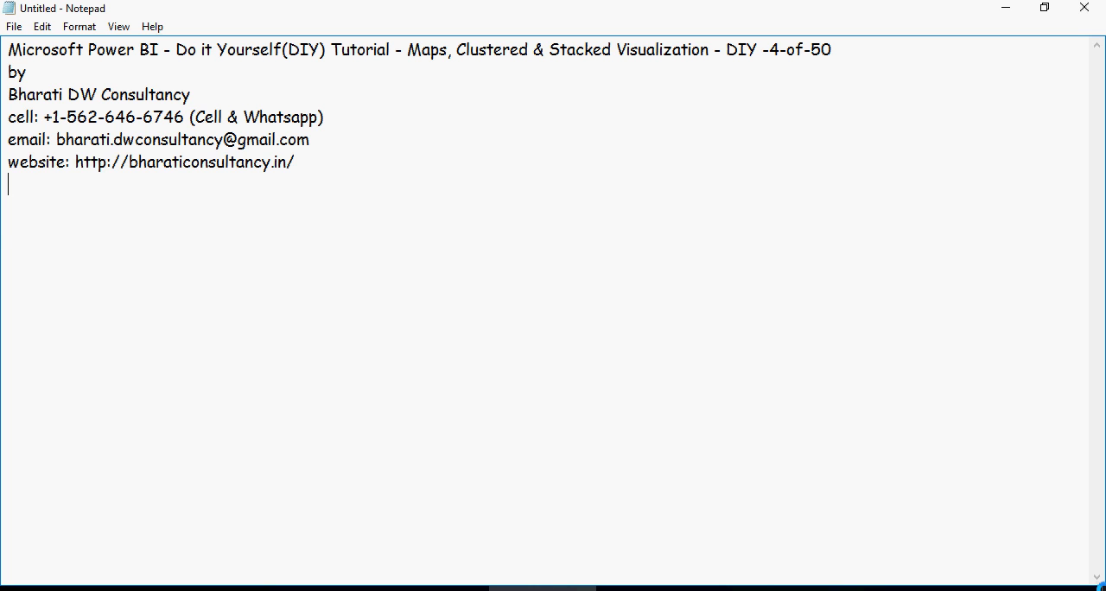
- Restore the intro line about Maps, Clustered & Stacked Visualization in the notes and paste instructions 1 to 4 beneath it
key(ctrl+z)
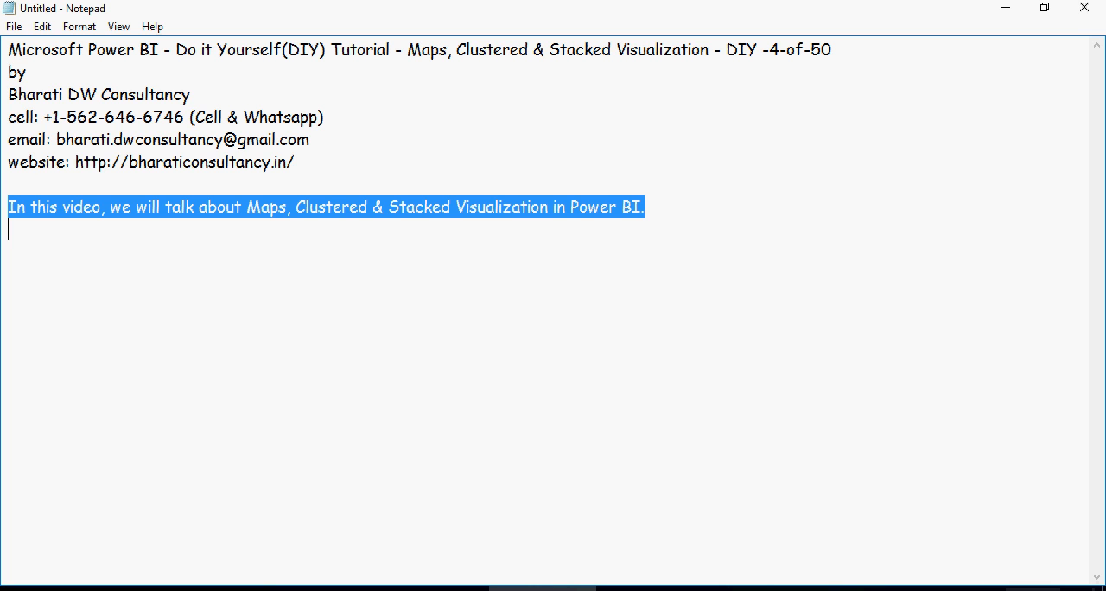
click(490, 264)
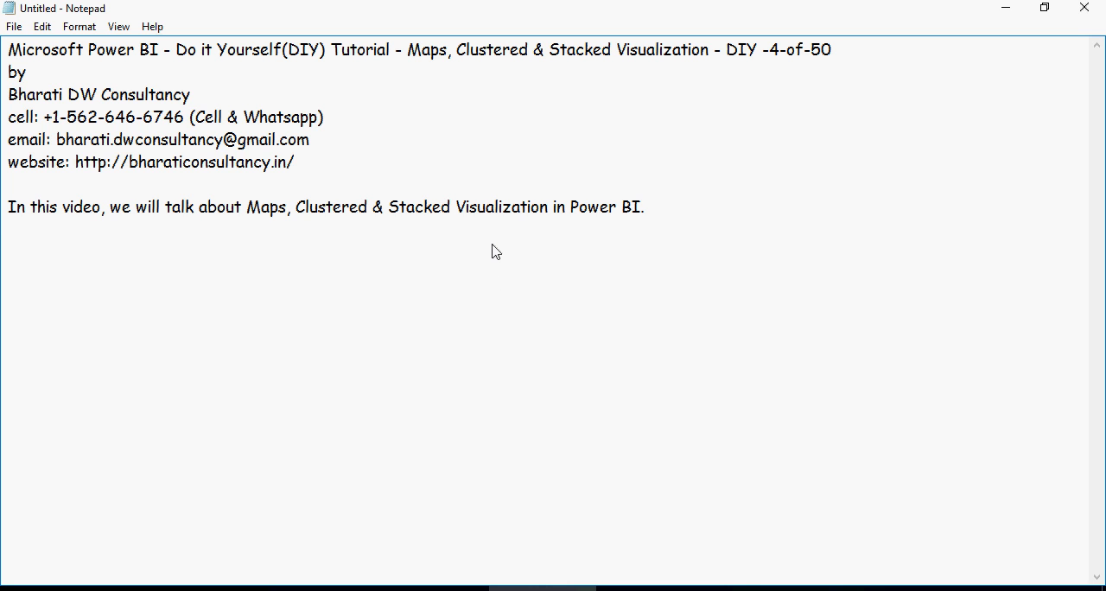
text(1- Click on Get Data, and then Select Excel Datasource 2- Load the PBI_DIY_BDCS_Sales.xlsx File     (Download the file from this location https://goo.gl/33P87q) 3- Verify the data, and click on Load. 4- Goto a new Page)
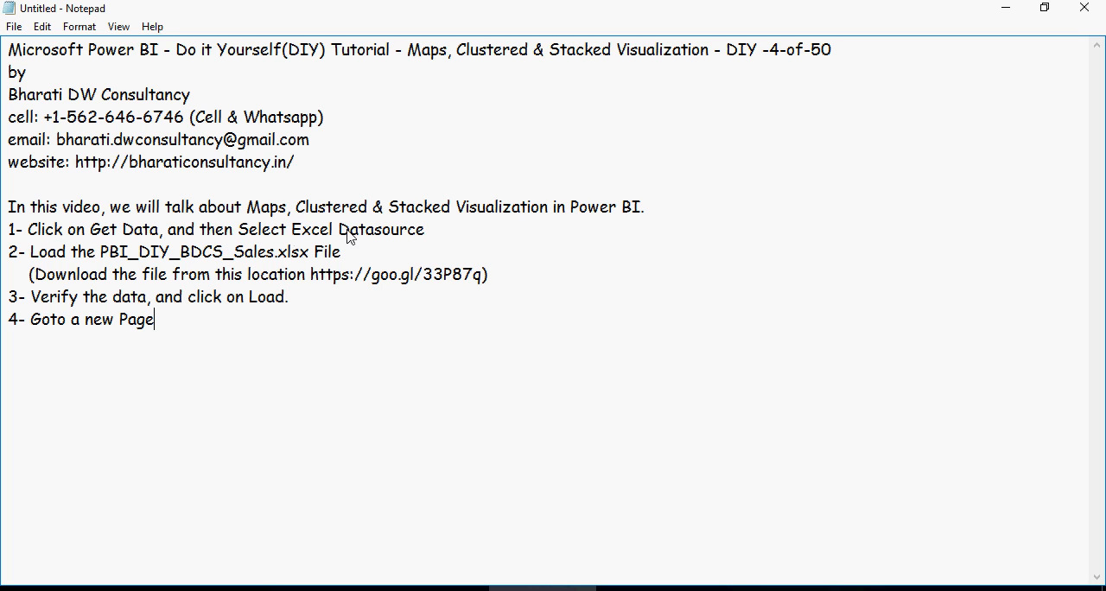
- Highlight the PBI_DIY_BDCS_Sales.xlsx file name and the four instructions, and paste instruction 5 about checking Channel Type, Sales_Cost and Sales_Amt below them
drag(101, 253, 310, 257)
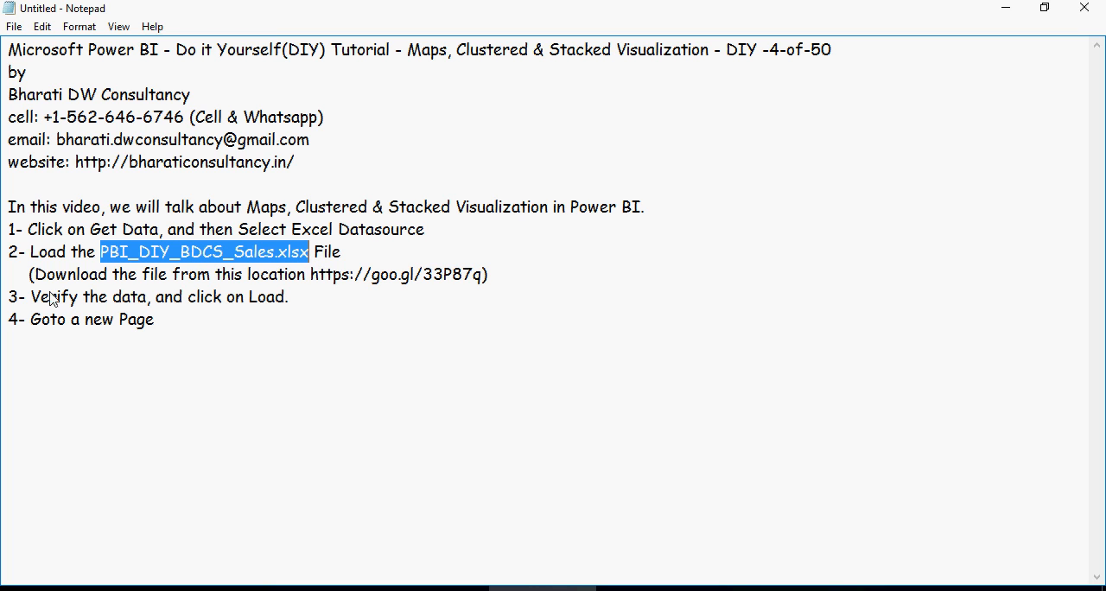
drag(180, 328, 5, 235)
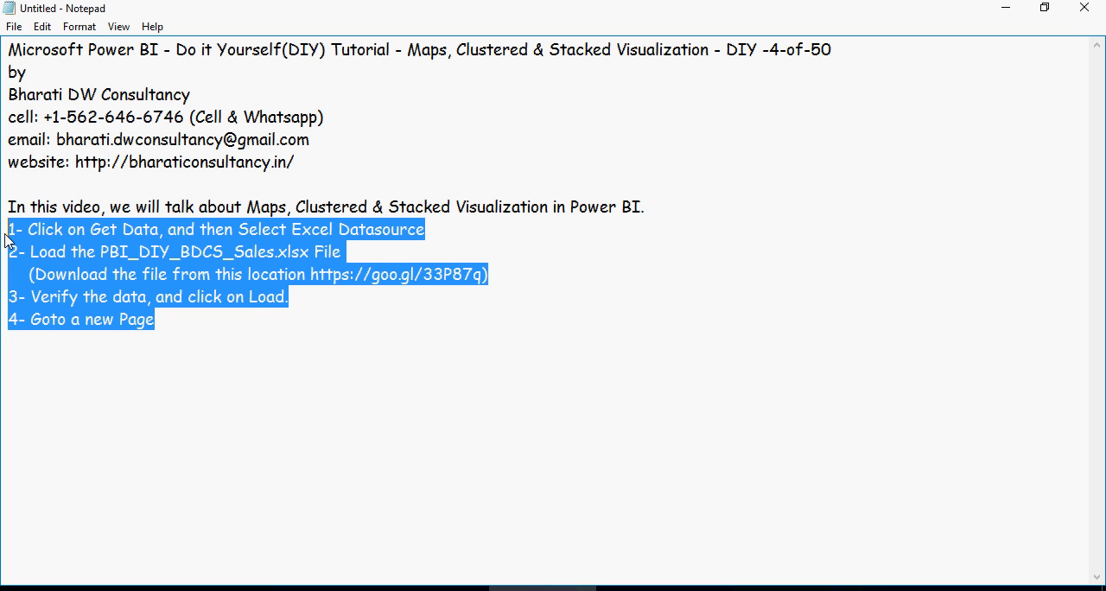
click(185, 347)
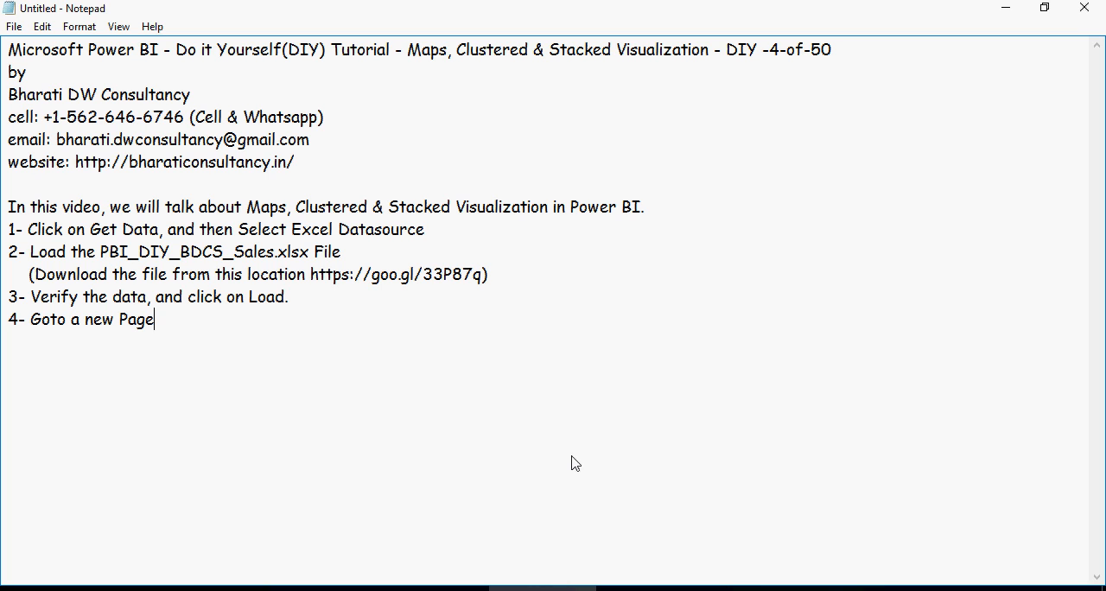
key(Return)
text(5- Check the Channel Type, Sales_Cost, Sales_Amt from the Fields pane. Notice the values appearing on the reports area.)
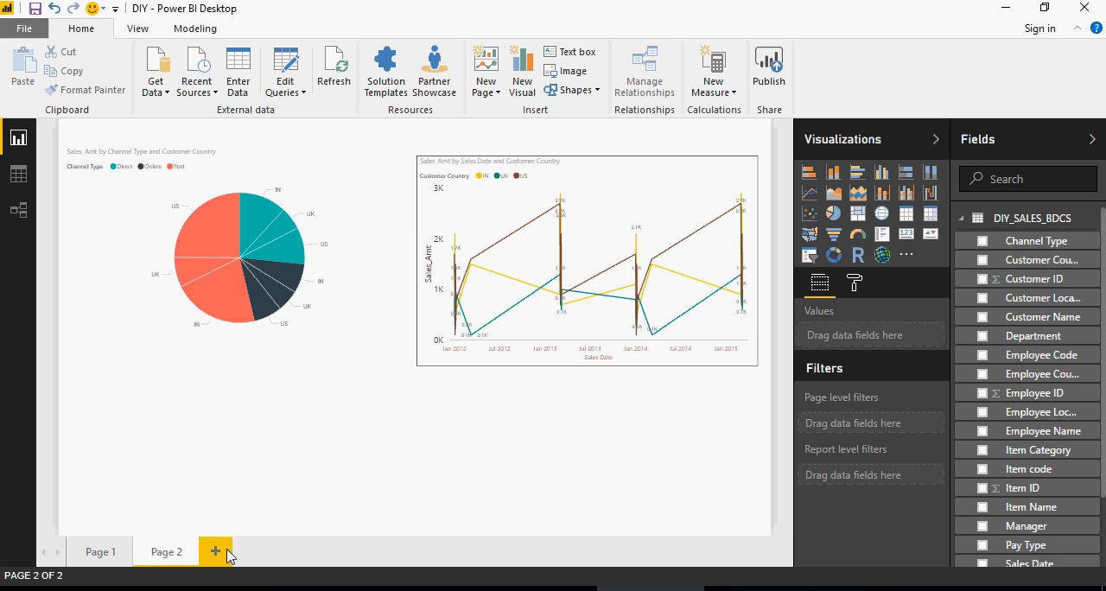
- In Power BI Desktop, add a new report page with an enlarged table of Channel Type, Sales_Amt and Sales_Cost
click(228, 551)
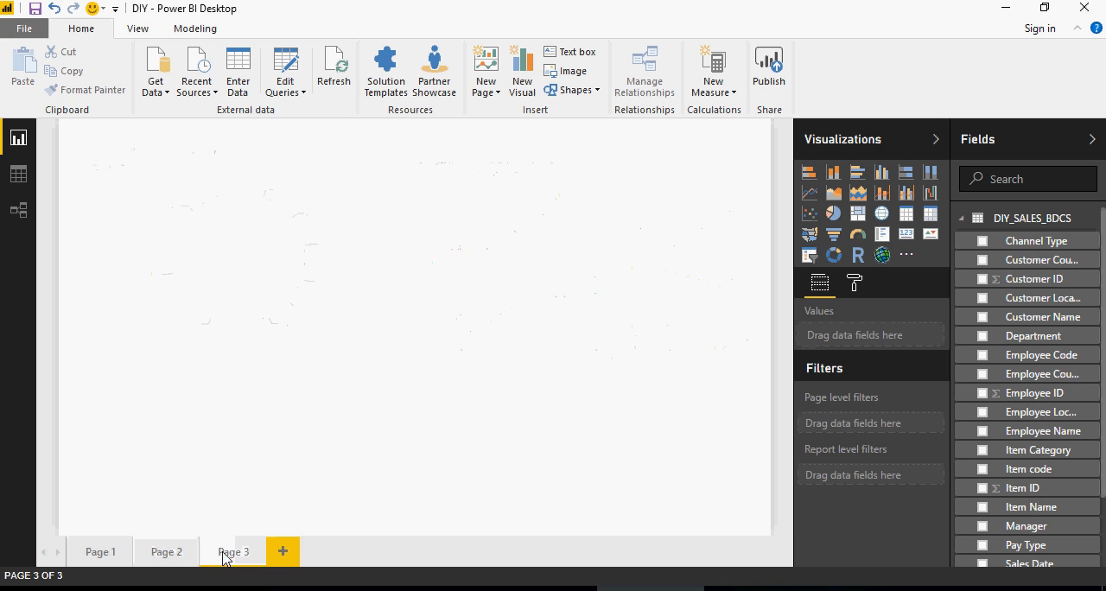
click(982, 242)
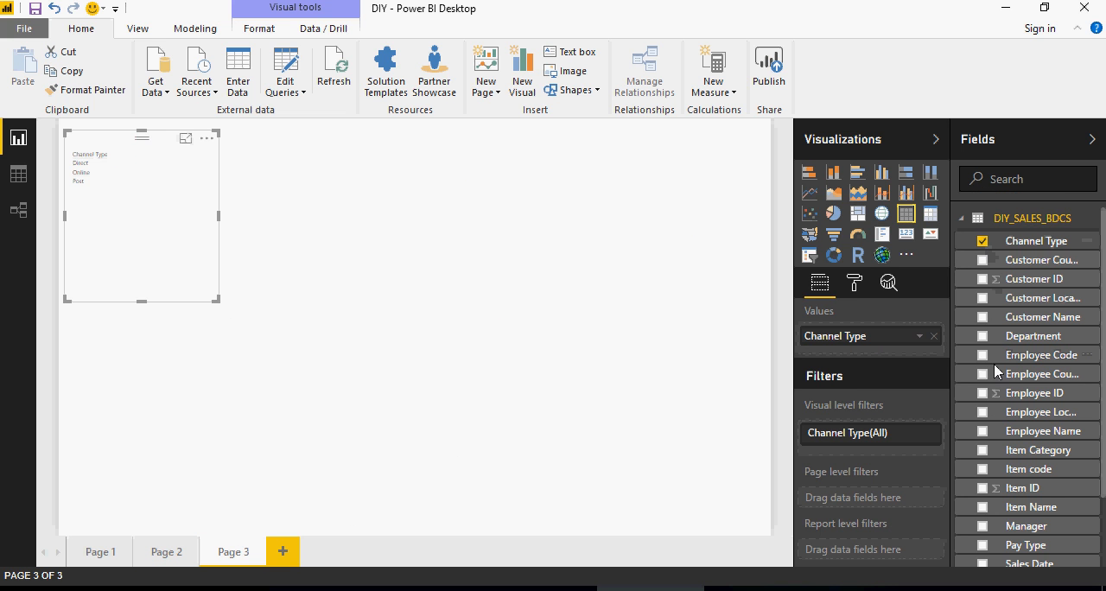
scroll(977, 462, down, 2)
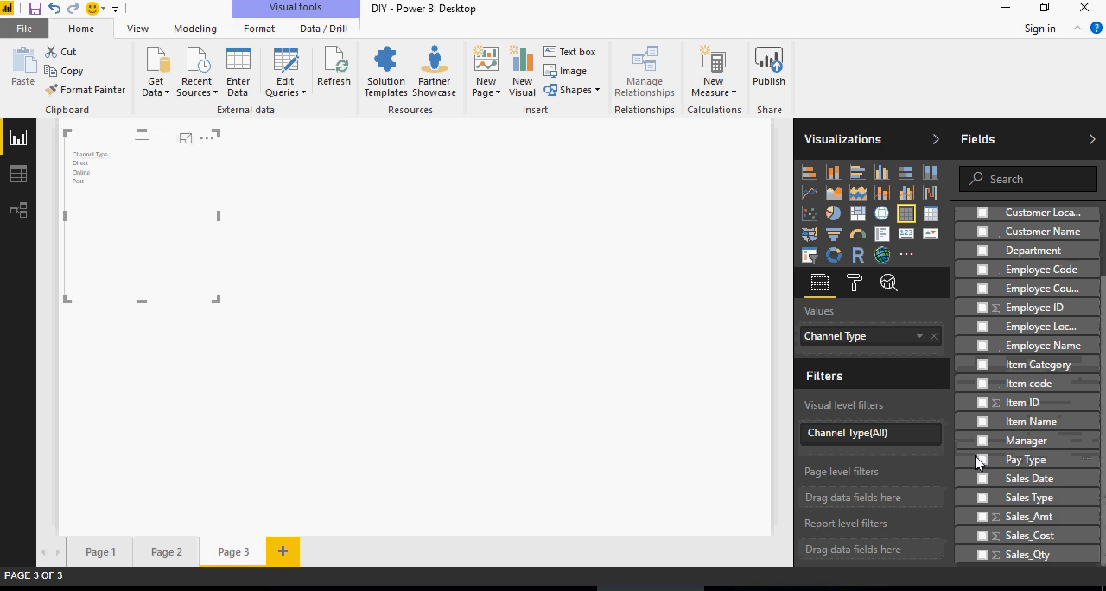
click(982, 517)
click(983, 536)
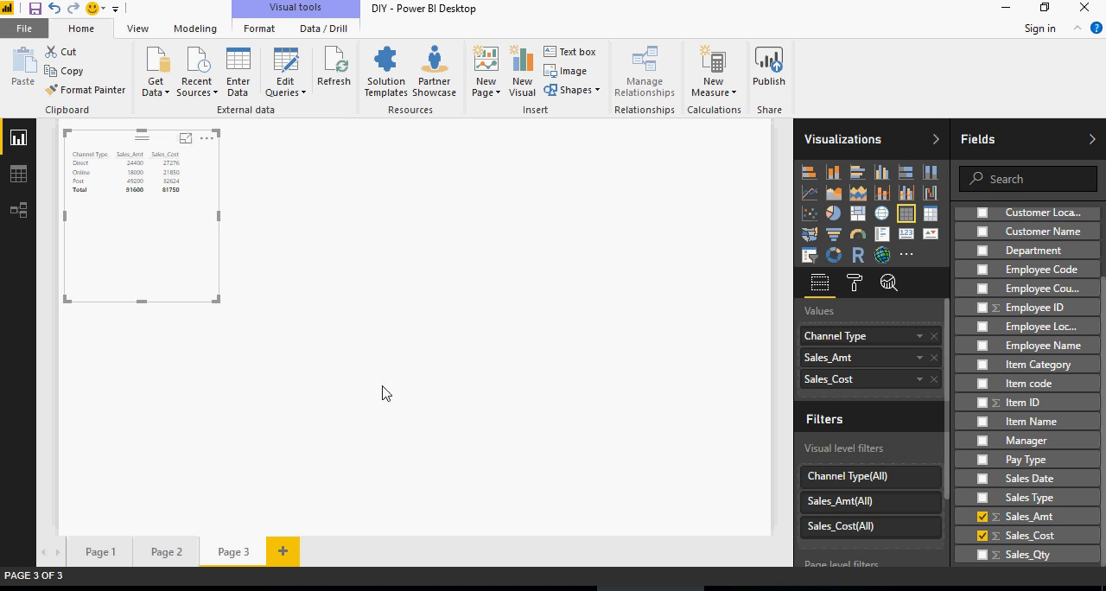
drag(217, 303, 356, 343)
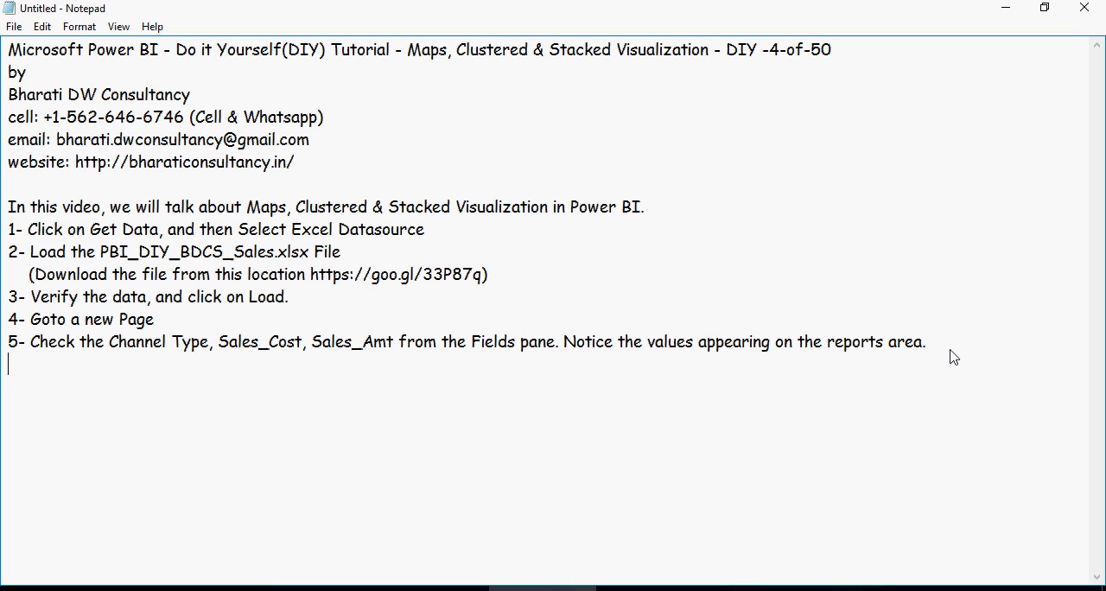
- Paste instruction 6 about the Line and Clustered Column visualization into the Notepad notes and return to Power BI Desktop
text(6- Create a Line and Clustered Column visualization, and then go over the properties of this Charts.)
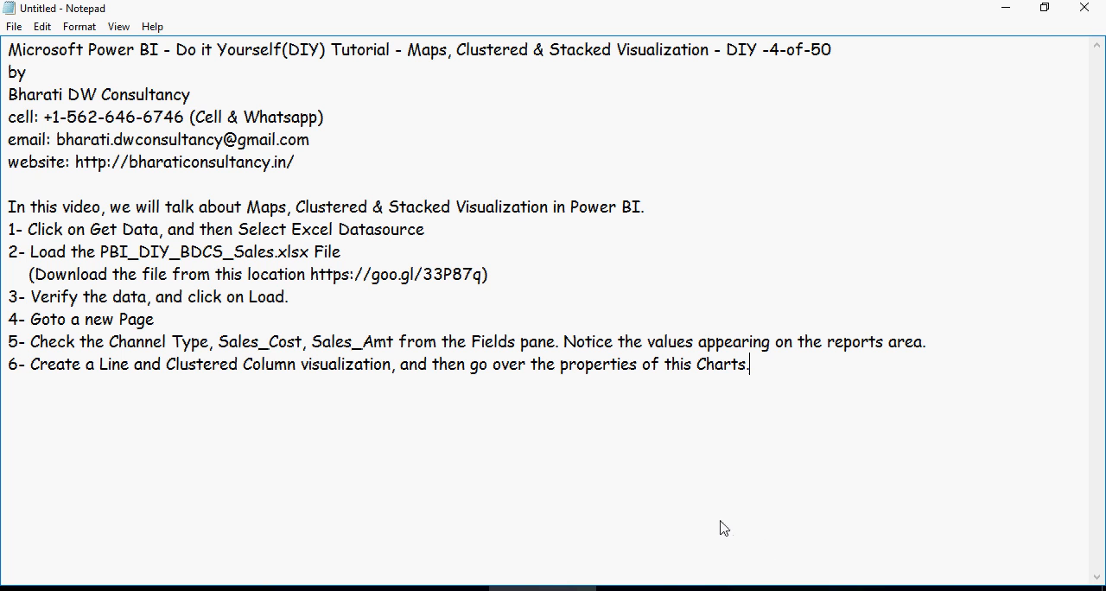
click(652, 589)
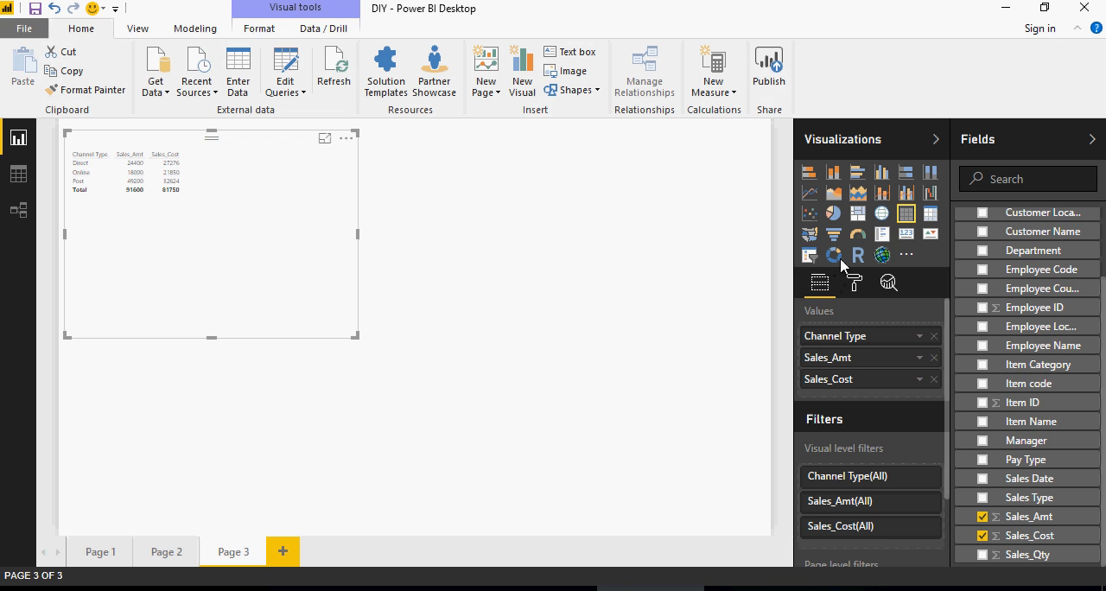
- Convert the table into a Line and Clustered Column chart and enlarge it across most of the page
click(906, 197)
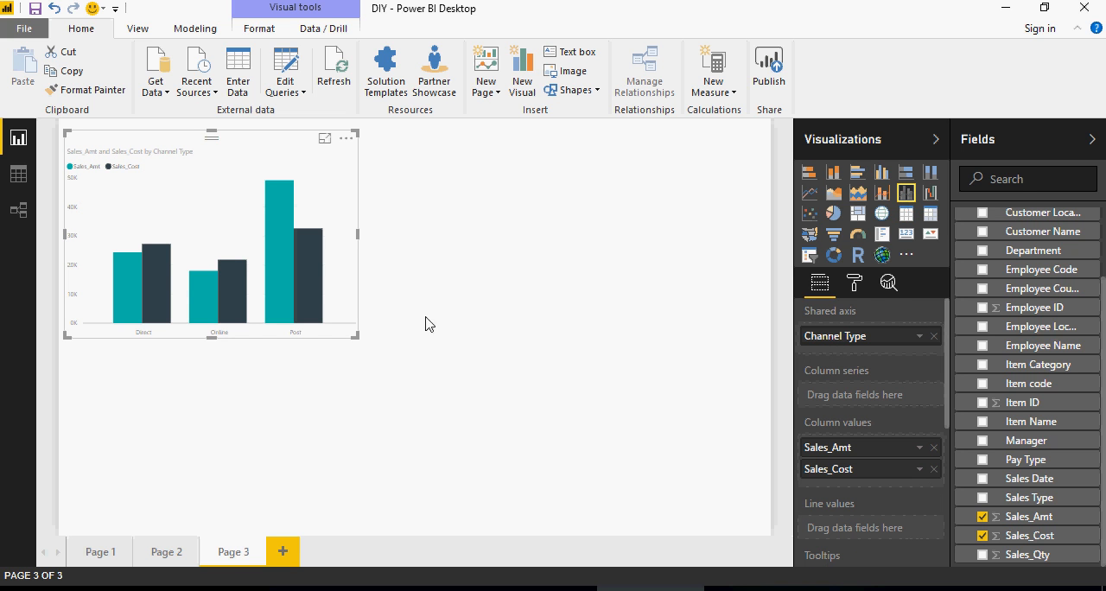
drag(356, 344, 587, 451)
click(636, 375)
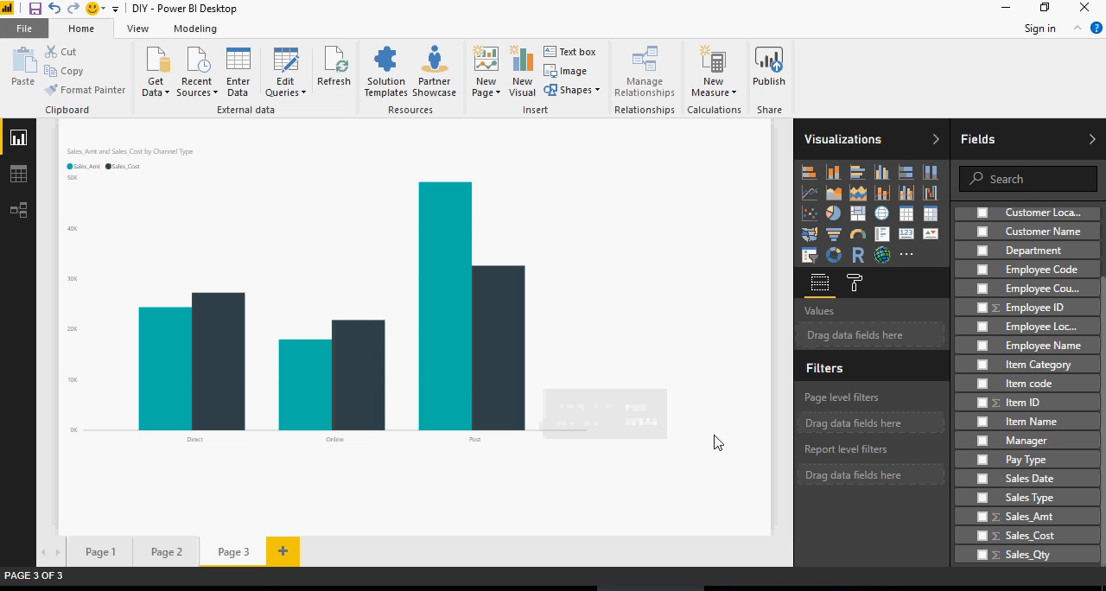
click(571, 397)
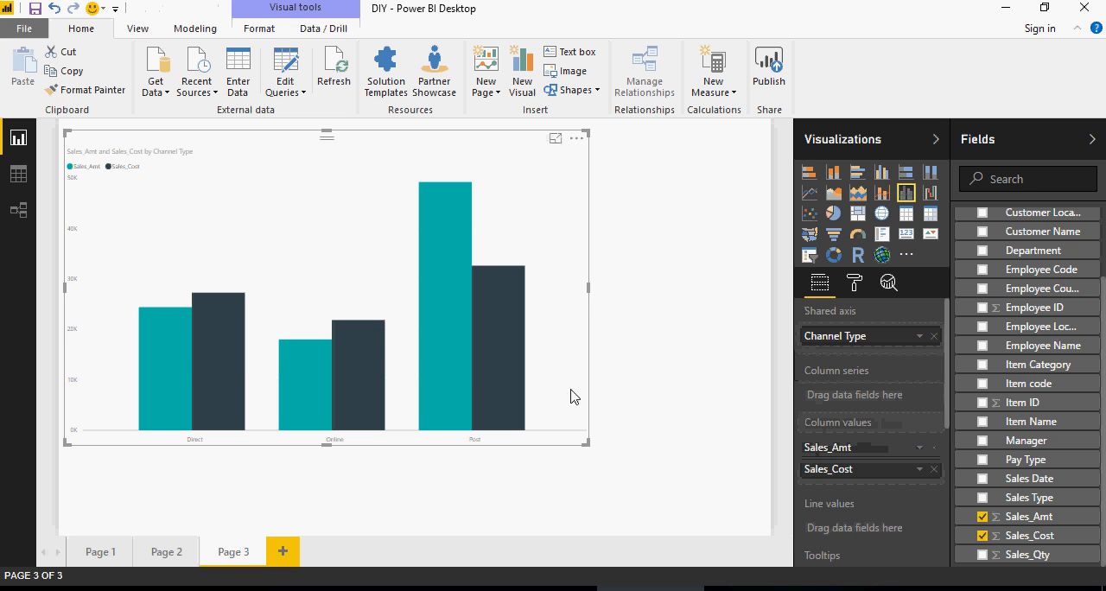
- Move Sales_Cost from the chart's column values to its line values and shrink the chart
scroll(896, 423, down, 3)
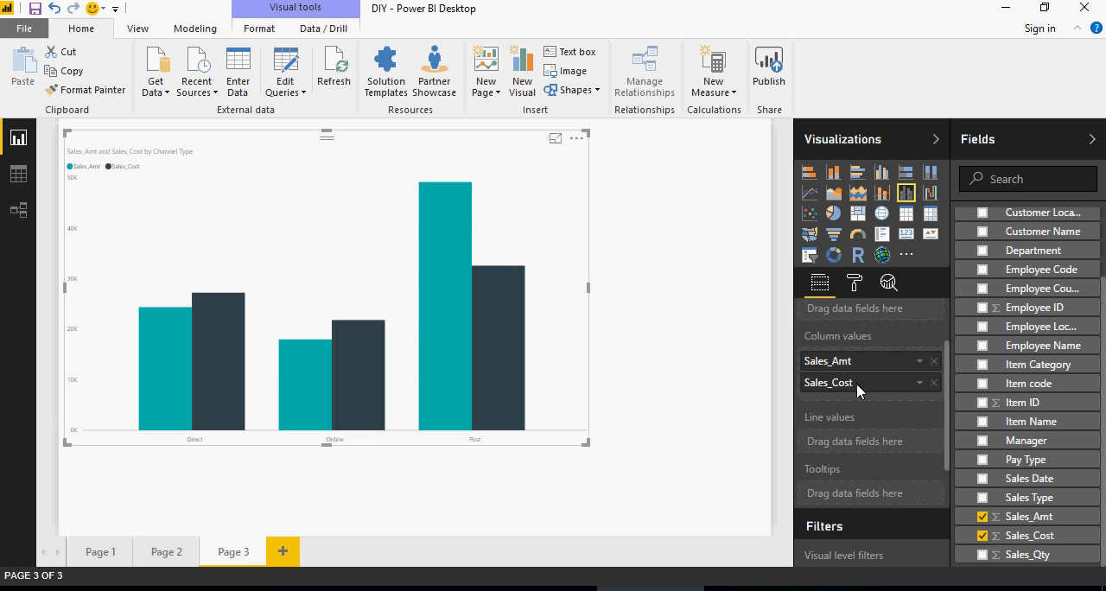
scroll(856, 380, up, 3)
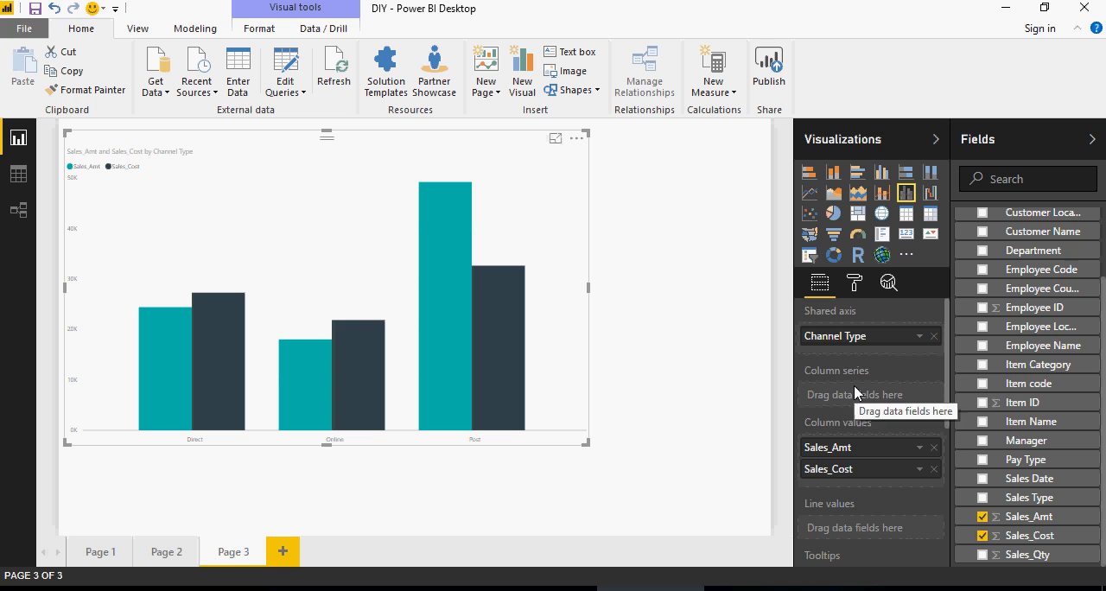
scroll(853, 389, down, 3)
drag(843, 387, 851, 454)
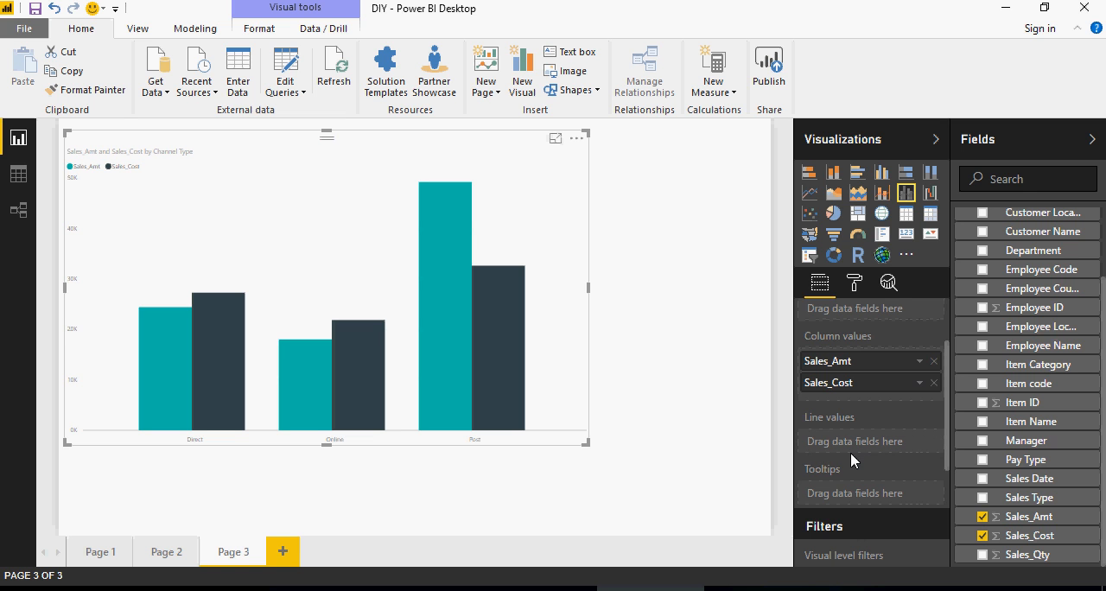
drag(869, 385, 870, 444)
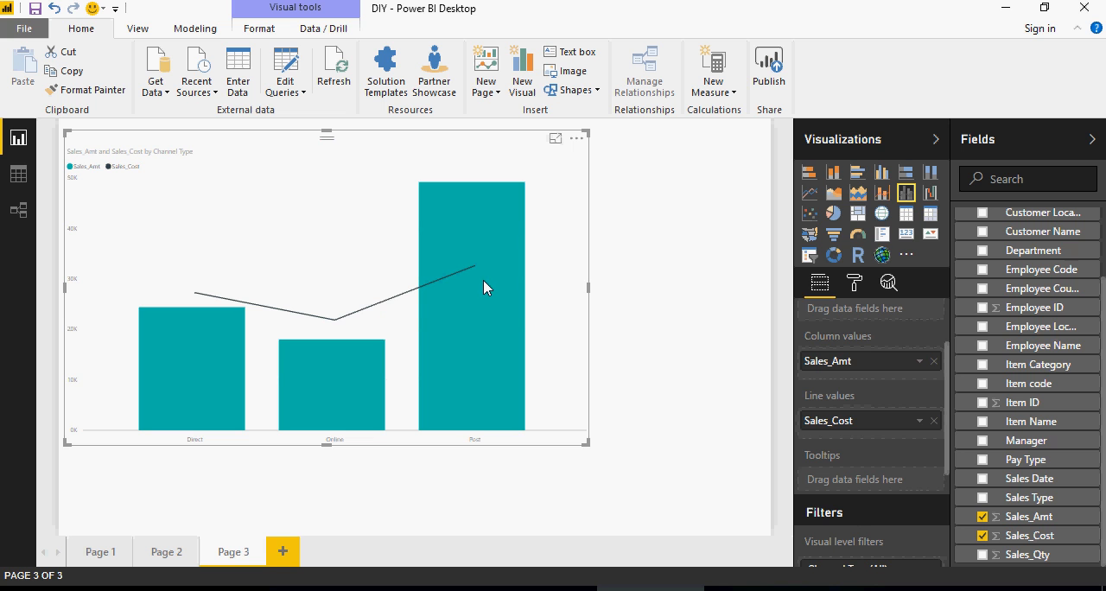
drag(587, 448, 461, 383)
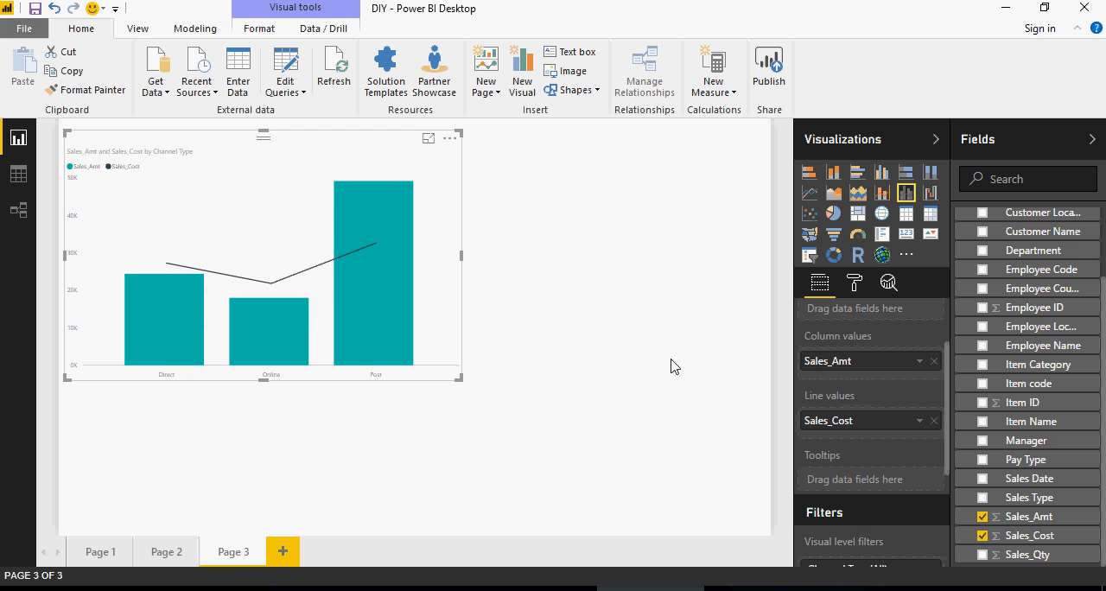
- Try Channel Type as the chart's column series and undo the change
scroll(867, 431, up, 2)
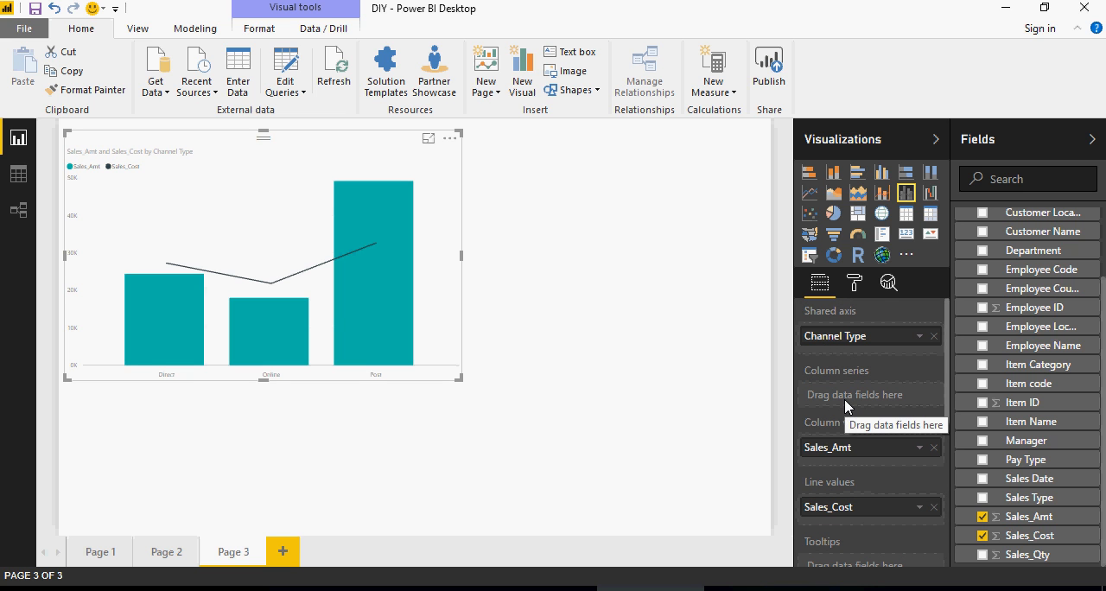
scroll(1011, 324, up, 2)
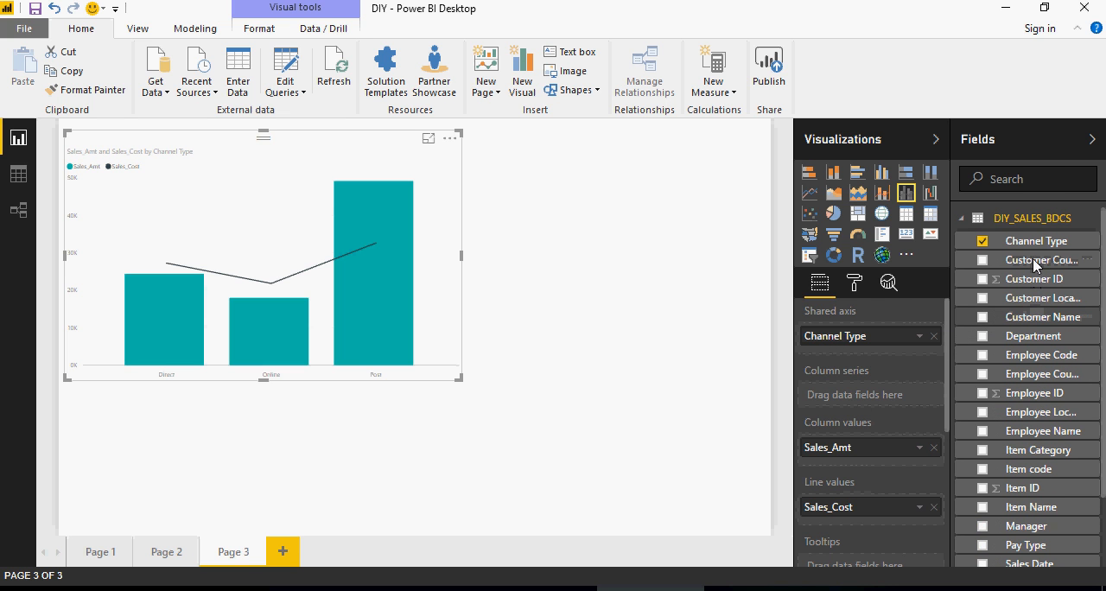
drag(1030, 244, 892, 399)
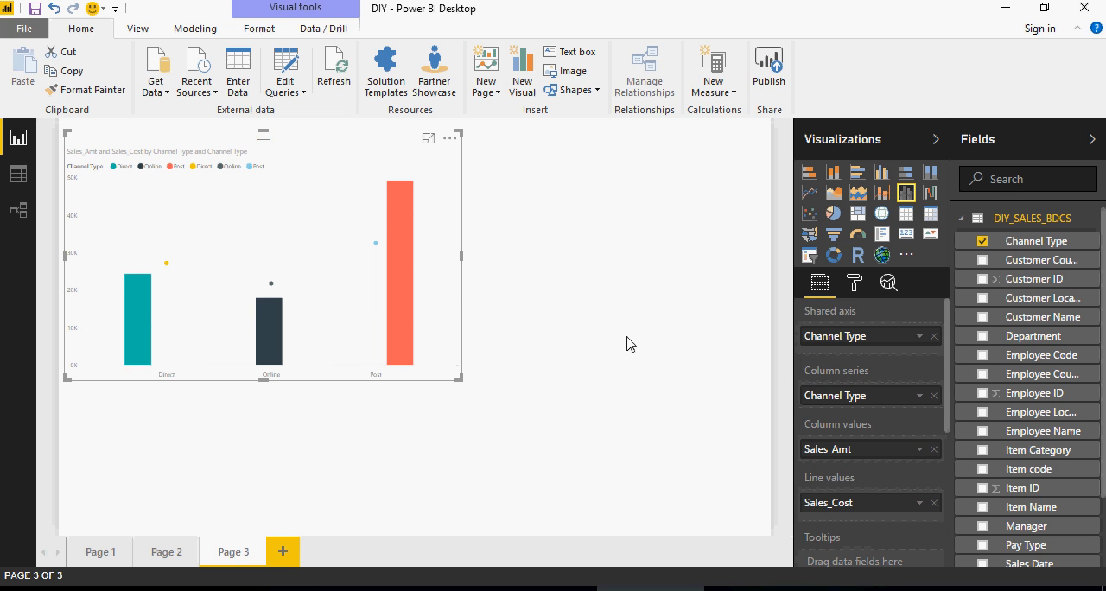
click(54, 8)
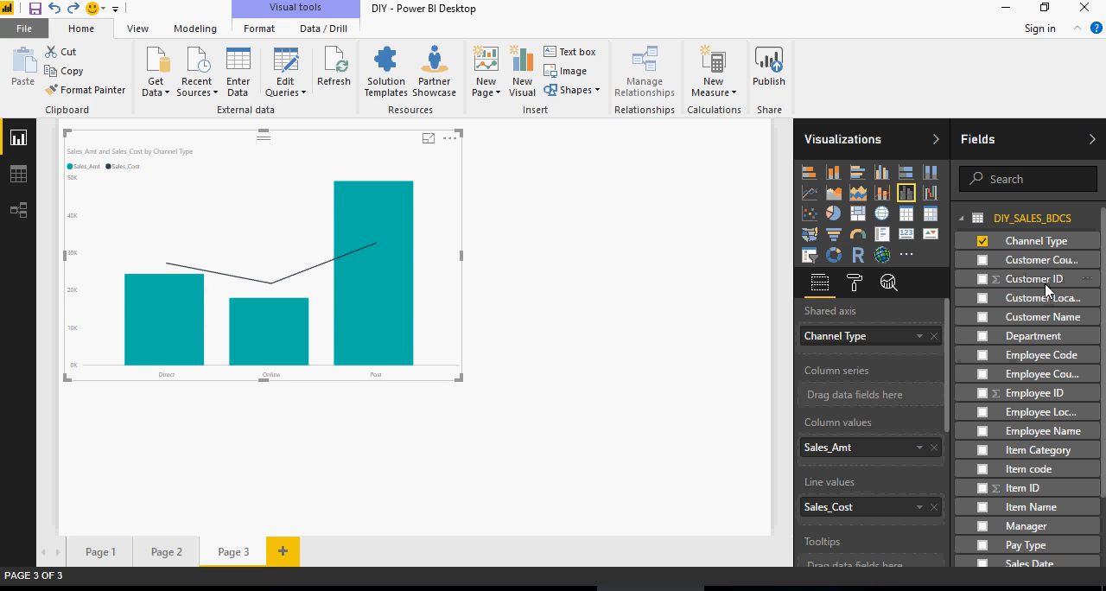
- Set Customer Country as the chart's column series and reduce the chart's size
drag(1033, 259, 892, 401)
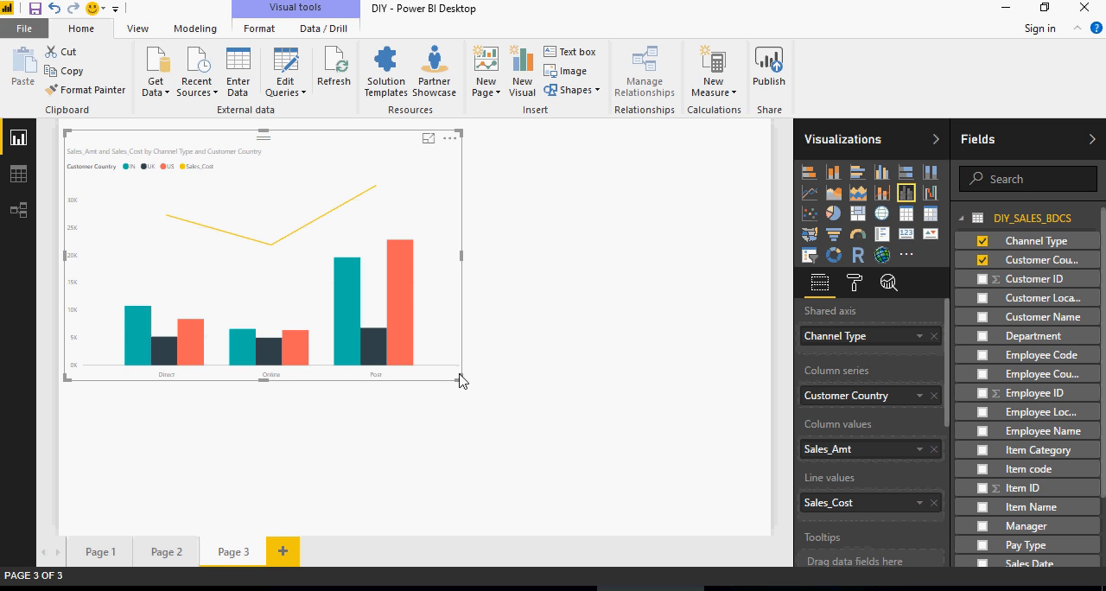
drag(461, 379, 393, 343)
- Try the Miter join type for the chart's line in the shape formatting, and set it to Bevel
click(855, 286)
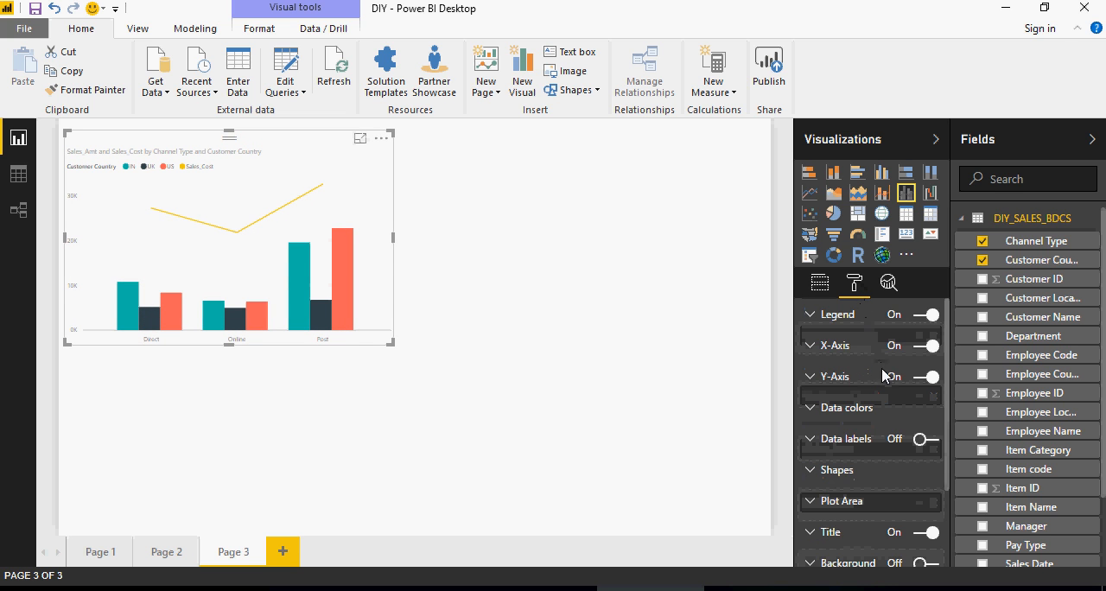
scroll(881, 387, down, 3)
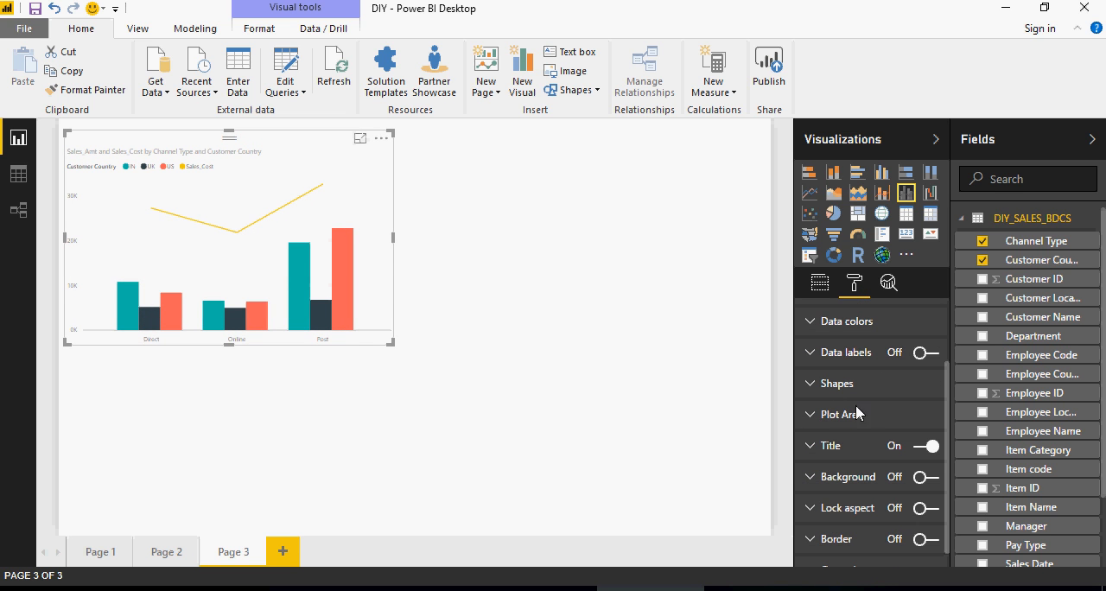
click(829, 387)
scroll(847, 403, down, 3)
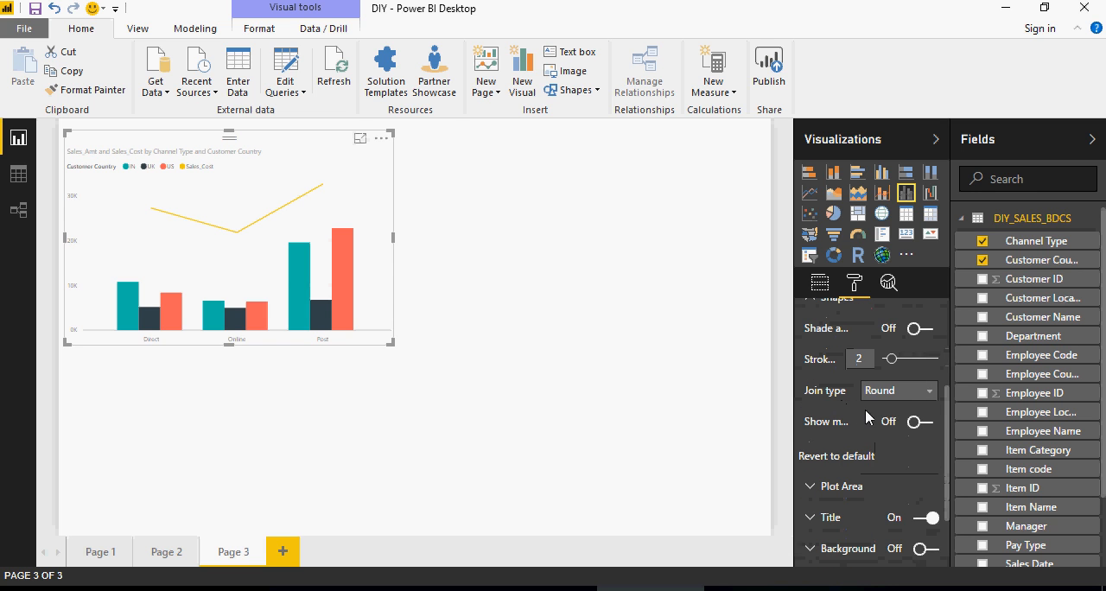
click(910, 396)
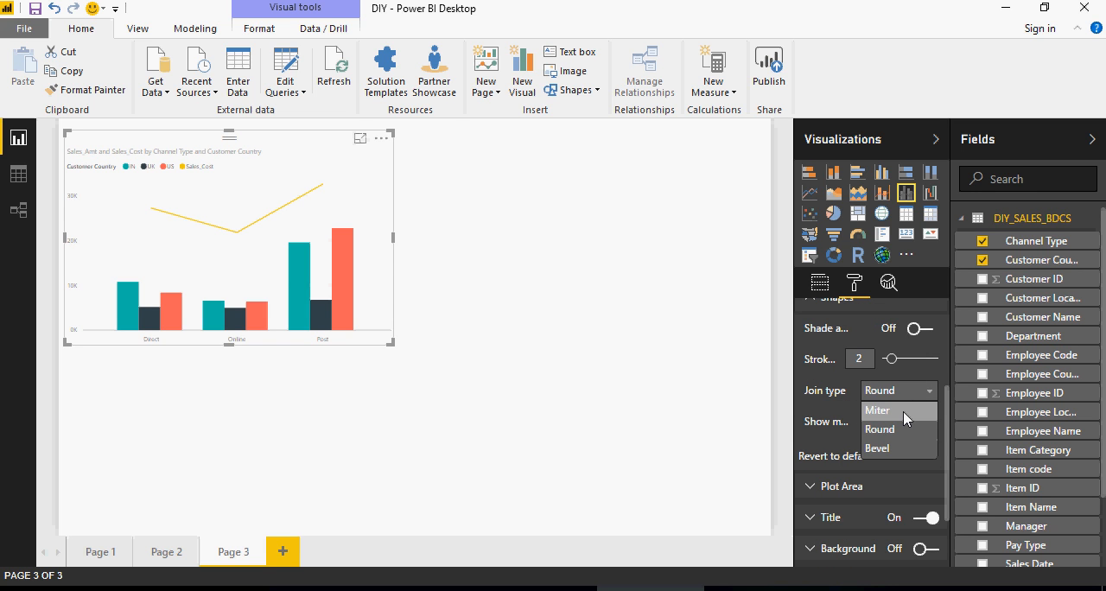
click(903, 411)
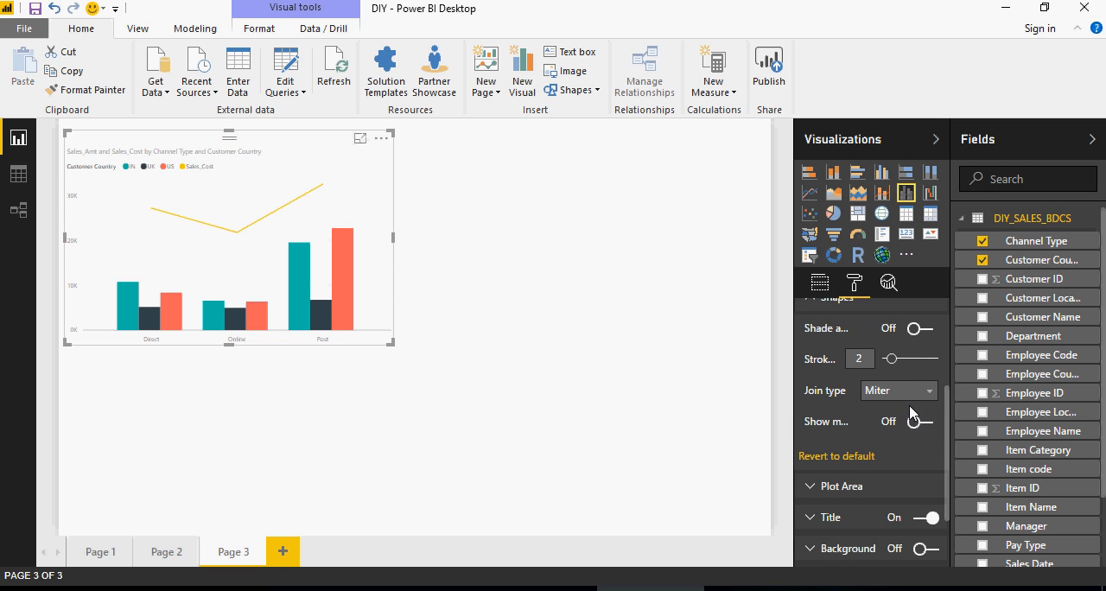
click(912, 399)
click(898, 445)
scroll(899, 406, up, 2)
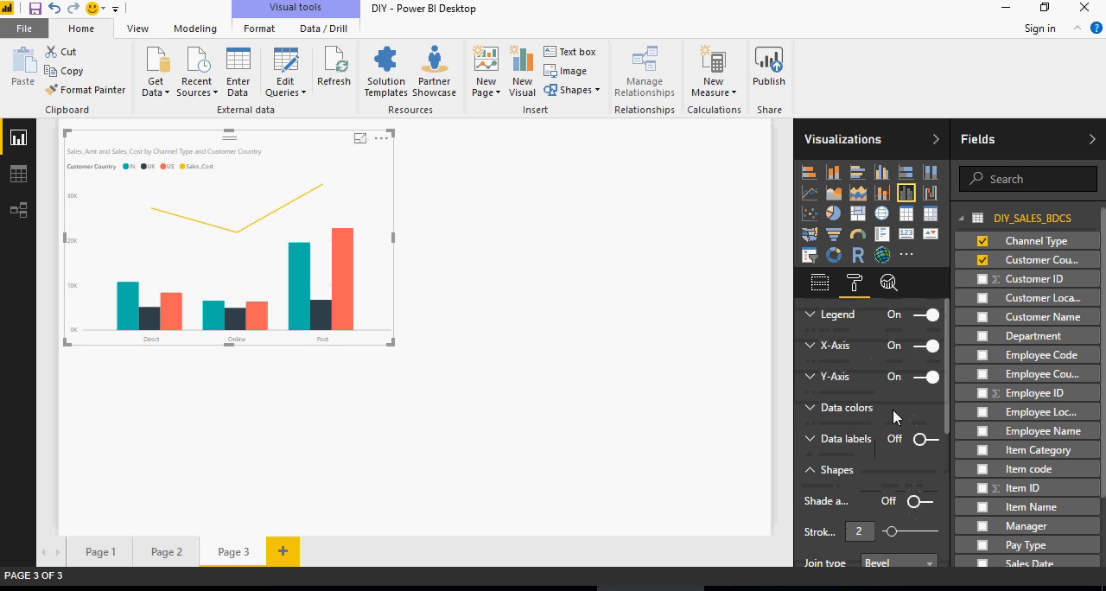
click(815, 468)
- Center the title of the Line and Clustered Column chart
scroll(868, 438, down, 1)
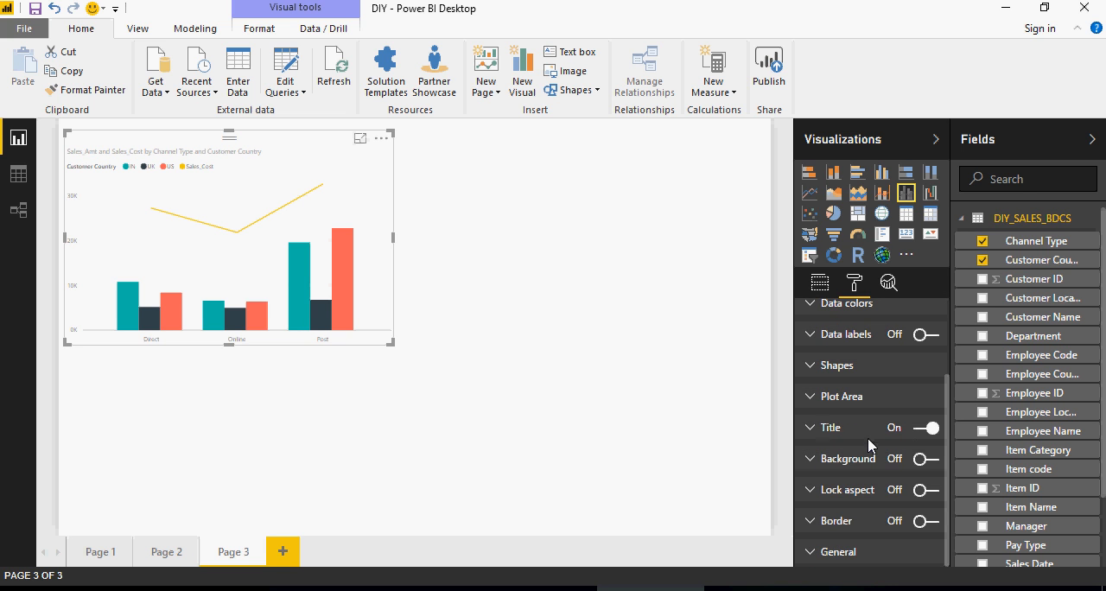
click(812, 429)
scroll(815, 430, down, 1)
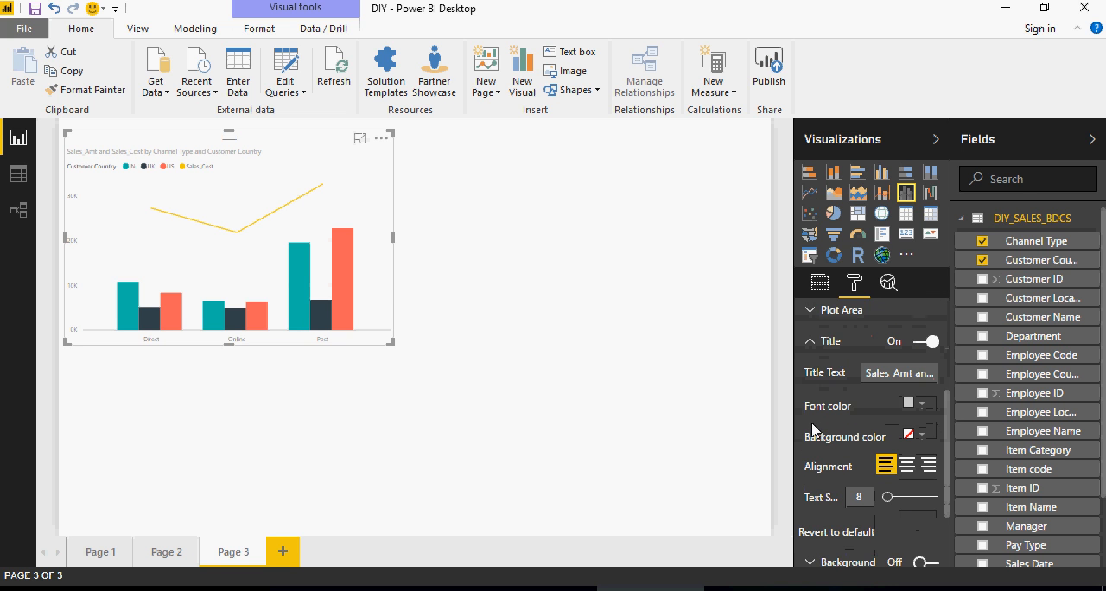
click(914, 465)
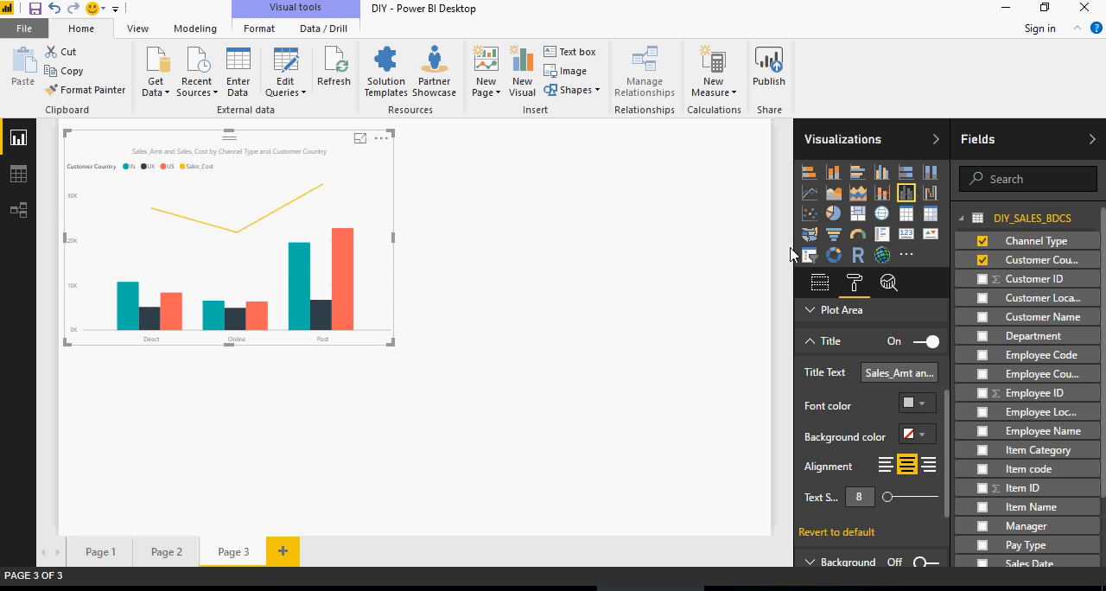
click(806, 339)
scroll(853, 344, up, 1)
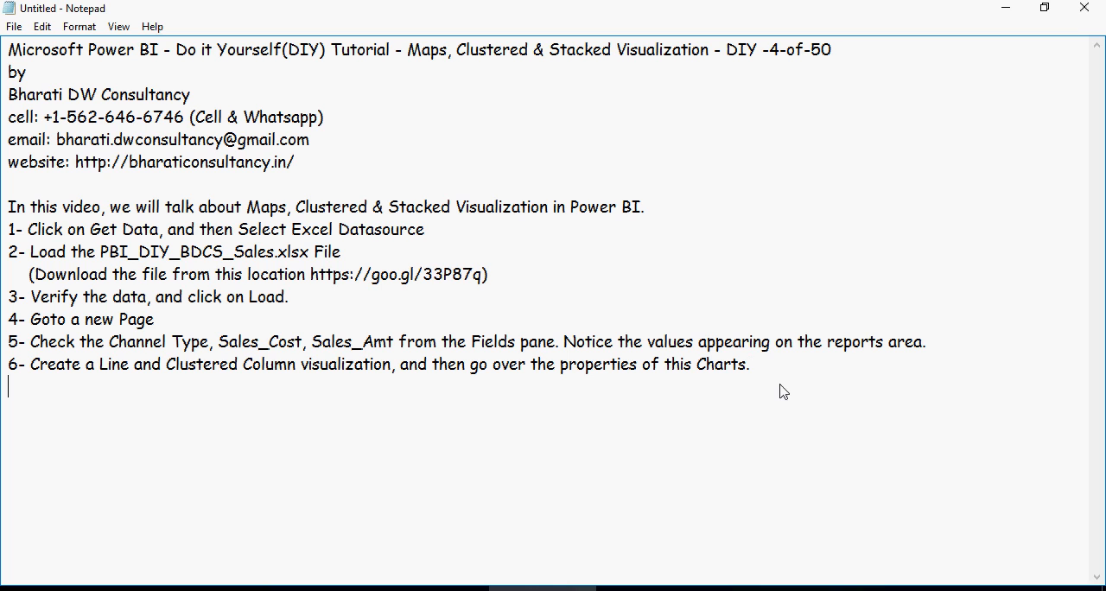
- Paste "7- Let's understand the clustered charts, stacked charts, and 100 % stacked charts." into the Notepad notes and return to Power BI Desktop
text(7- Let's understand the clustered charts, stacked charts, and 100 % stacked charts.)
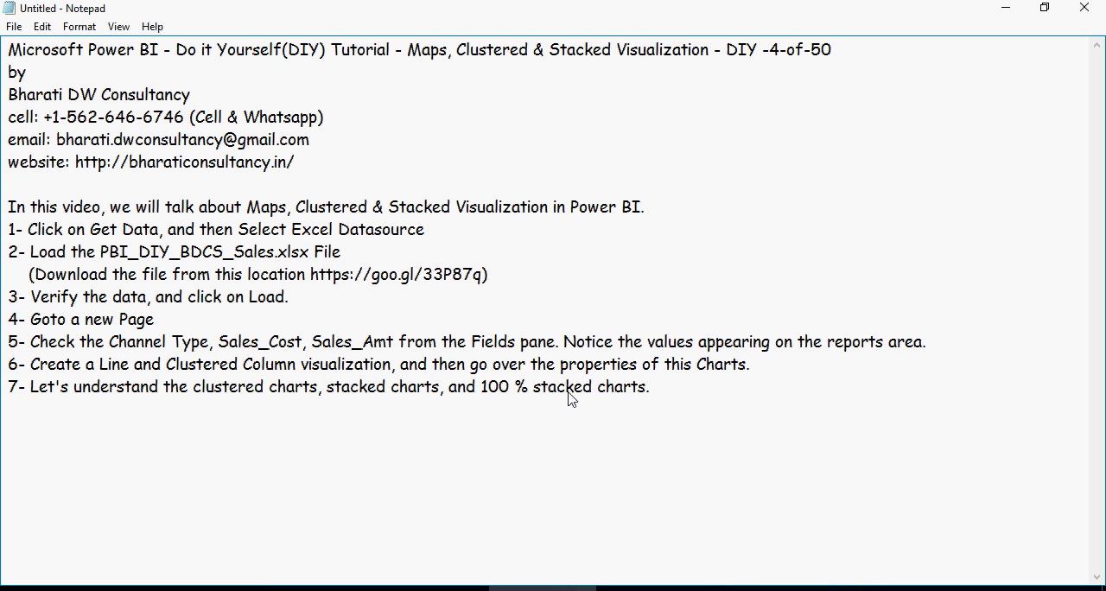
click(665, 587)
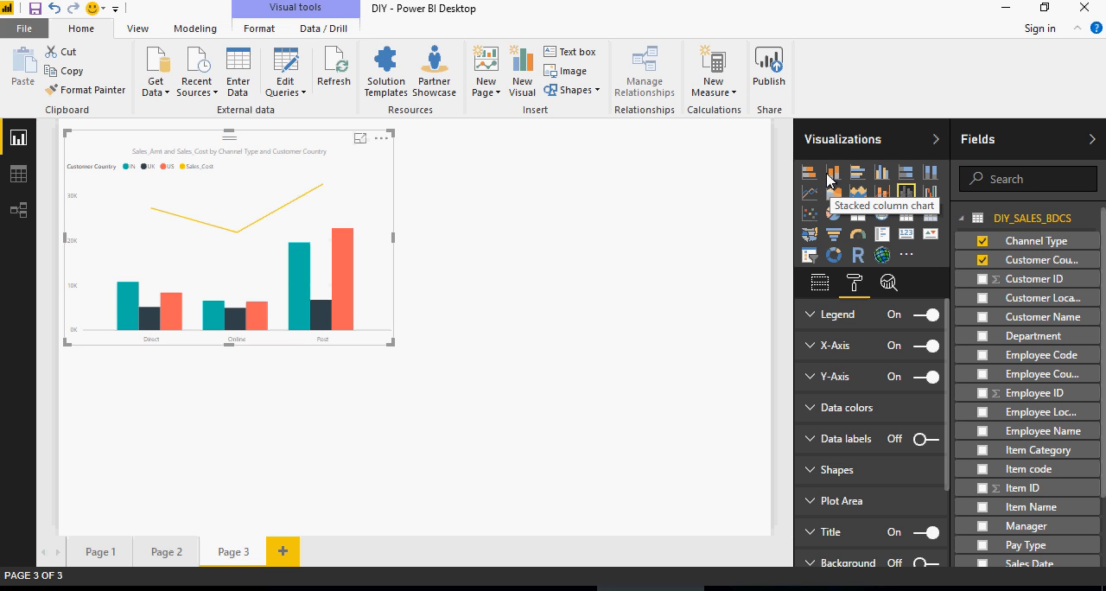
- Add a stacked column chart to Page 3, place it beside the existing chart and enlarge it
click(632, 213)
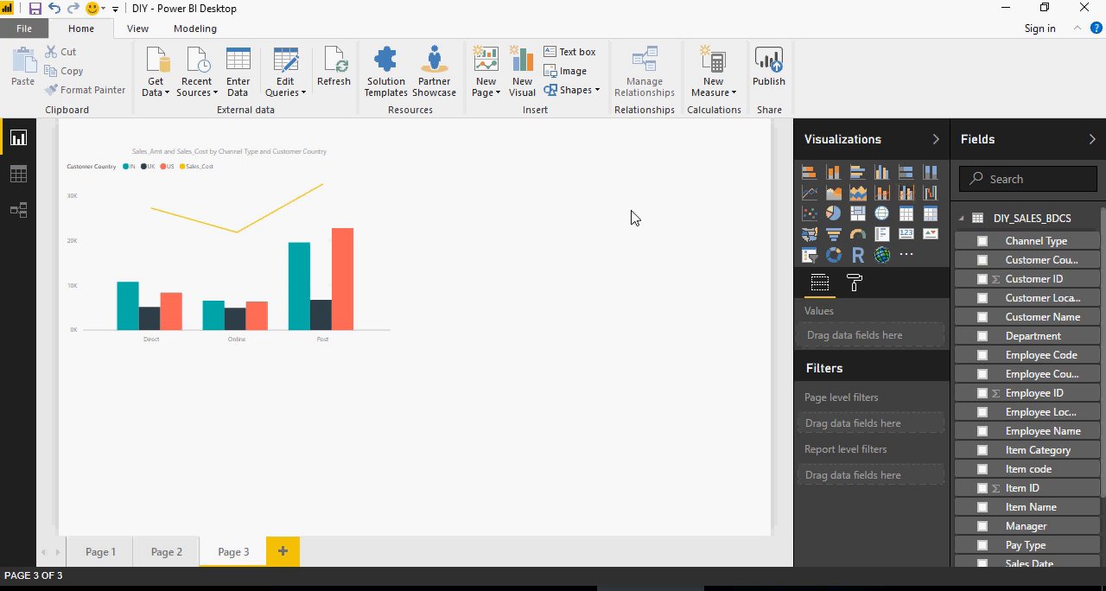
click(832, 176)
drag(163, 352, 521, 170)
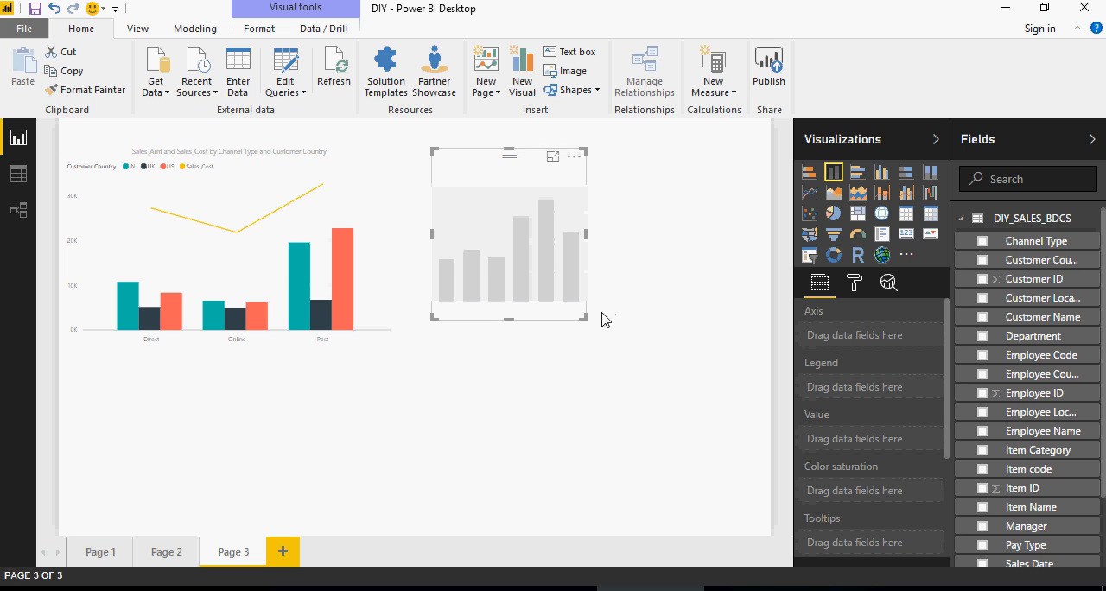
drag(587, 320, 686, 356)
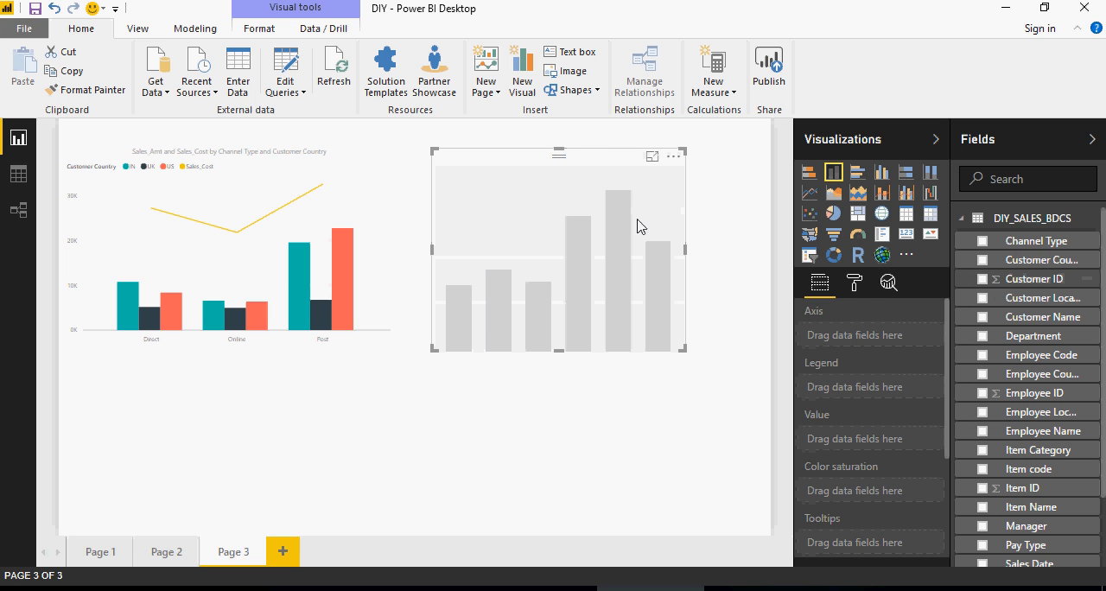
- Use Channel Type as the new chart's axis and Sales_Amt as its value
click(983, 242)
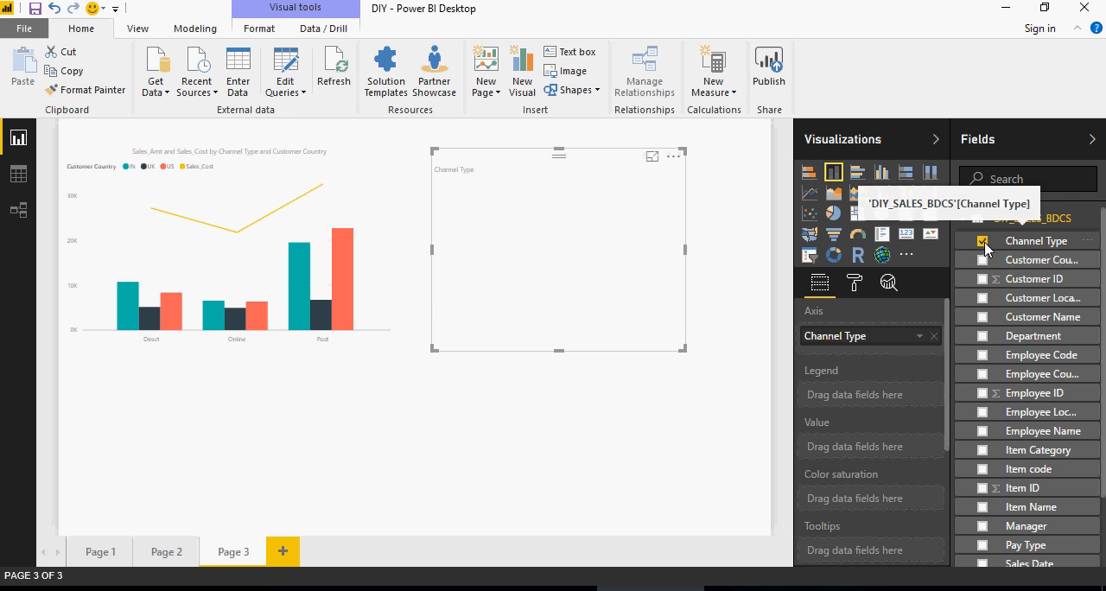
scroll(988, 337, down, 3)
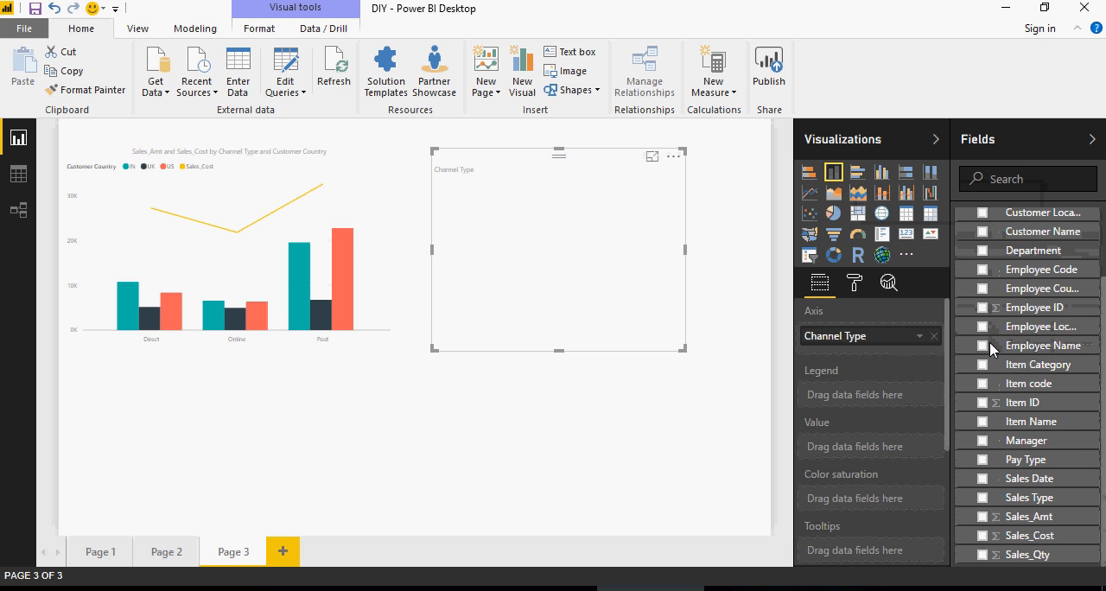
click(982, 516)
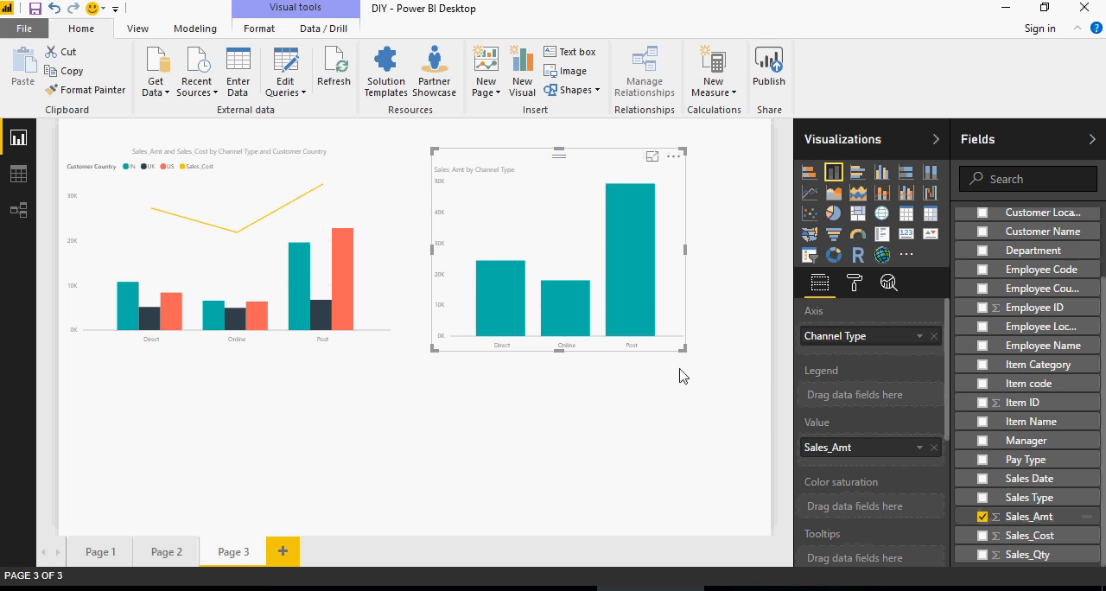
mouse_move(508, 307)
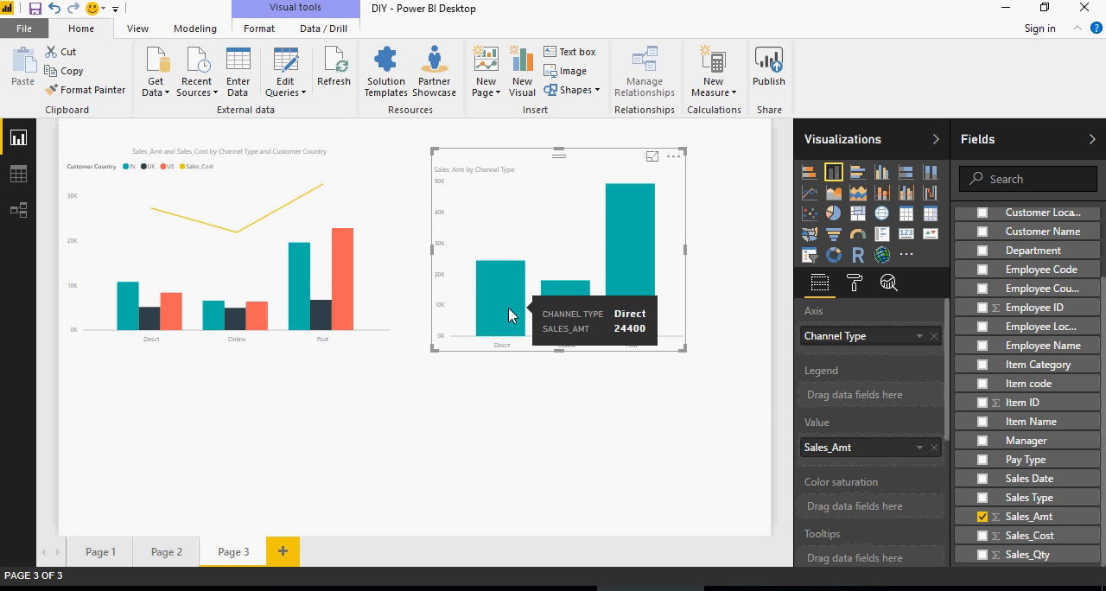
mouse_move(633, 306)
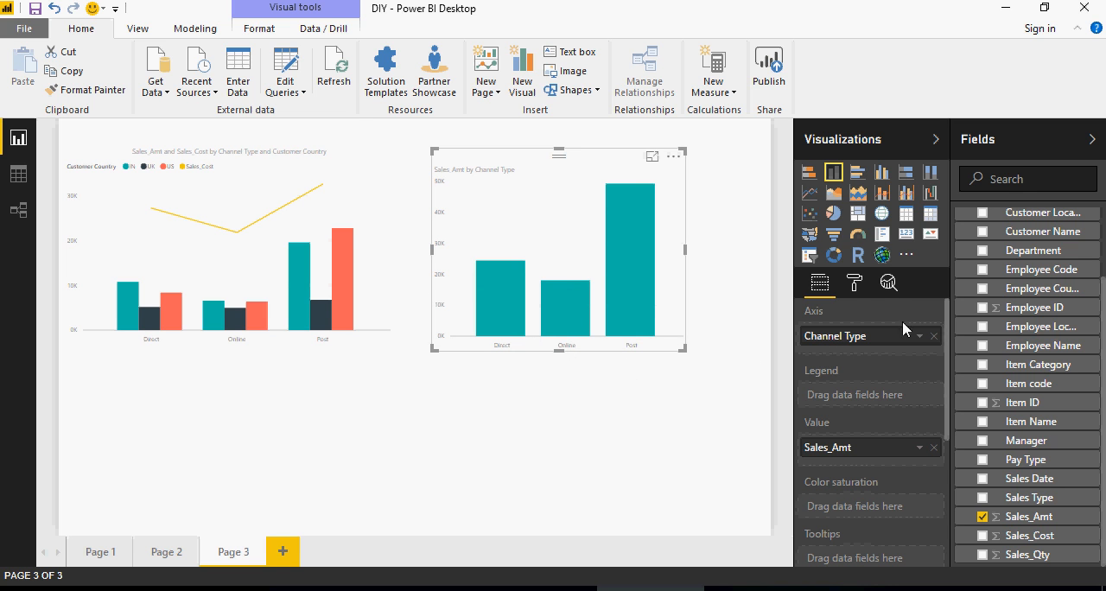
- Convert the new chart to a clustered column chart and add Sales_Cost to its values
click(881, 175)
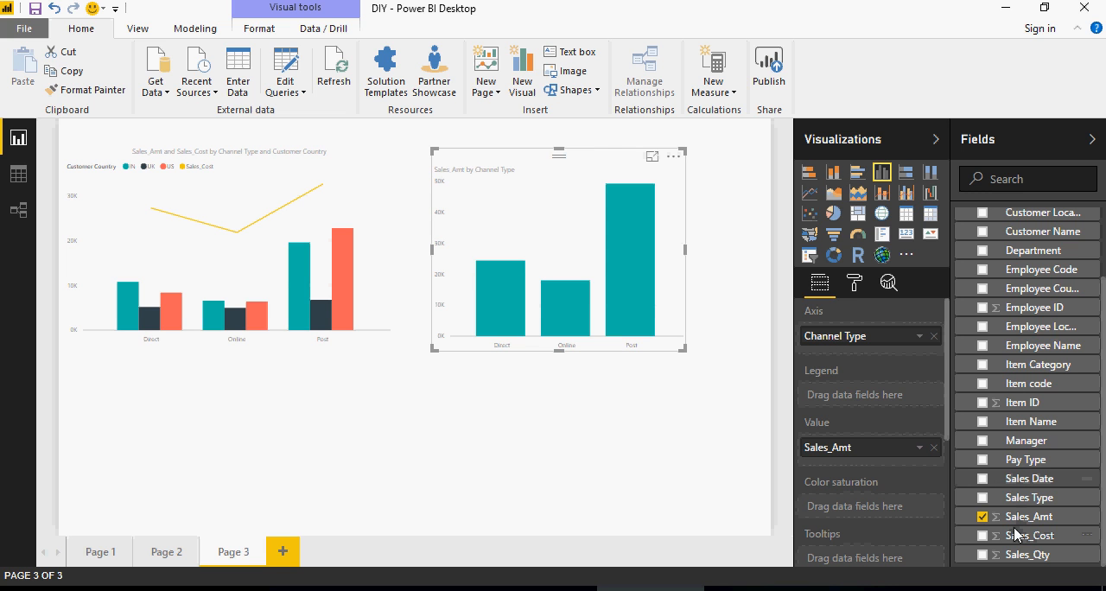
drag(1016, 539, 885, 460)
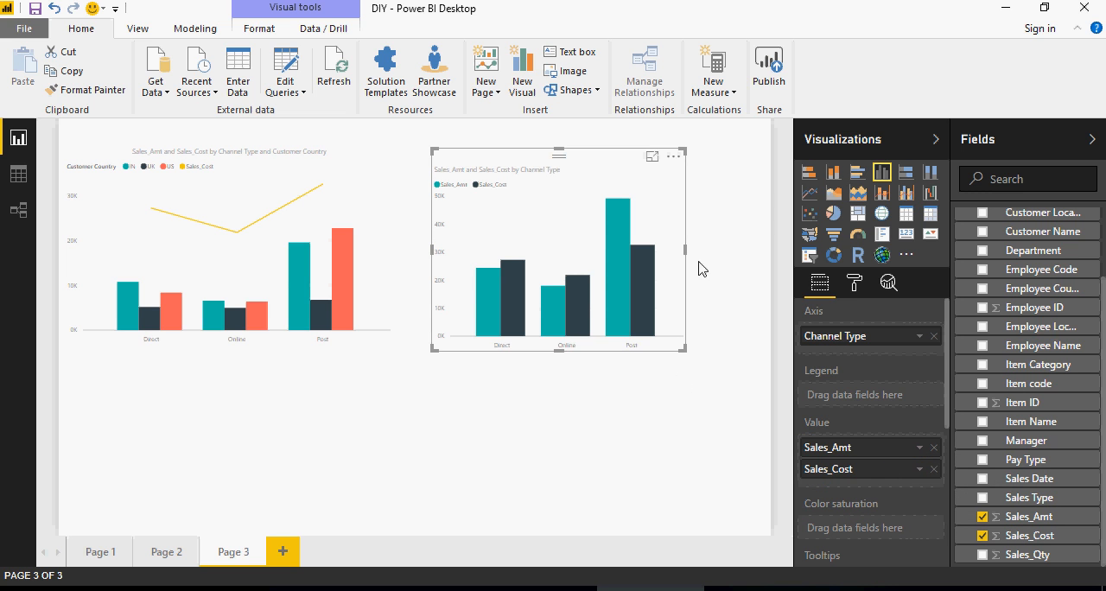
- Try the new chart as stacked, clustered and 100% stacked columns, and inspect the segment shares in the 100% stacked version
click(832, 175)
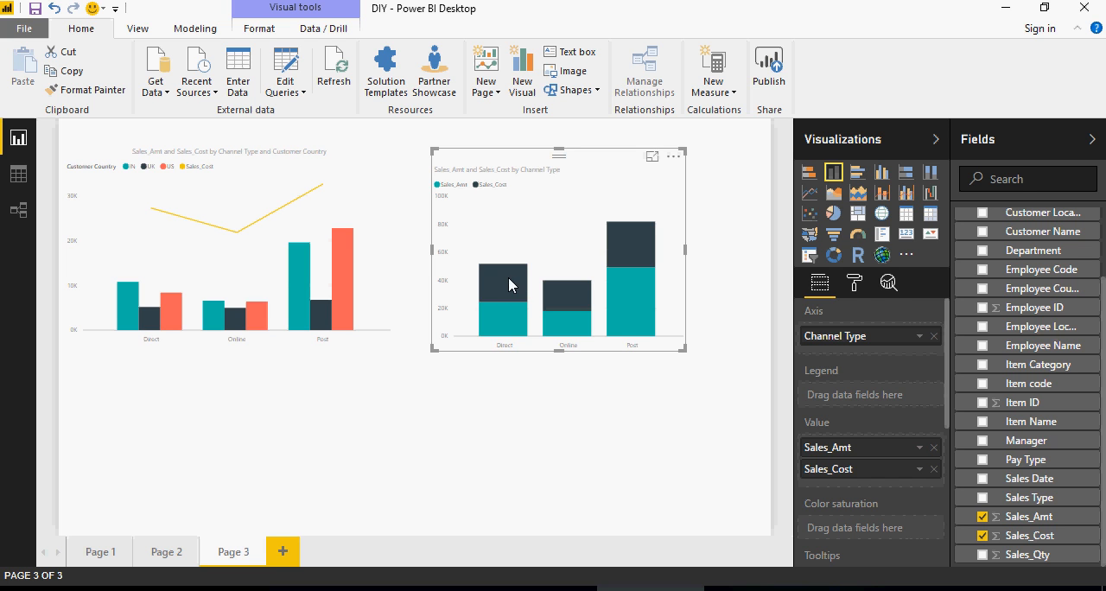
click(881, 173)
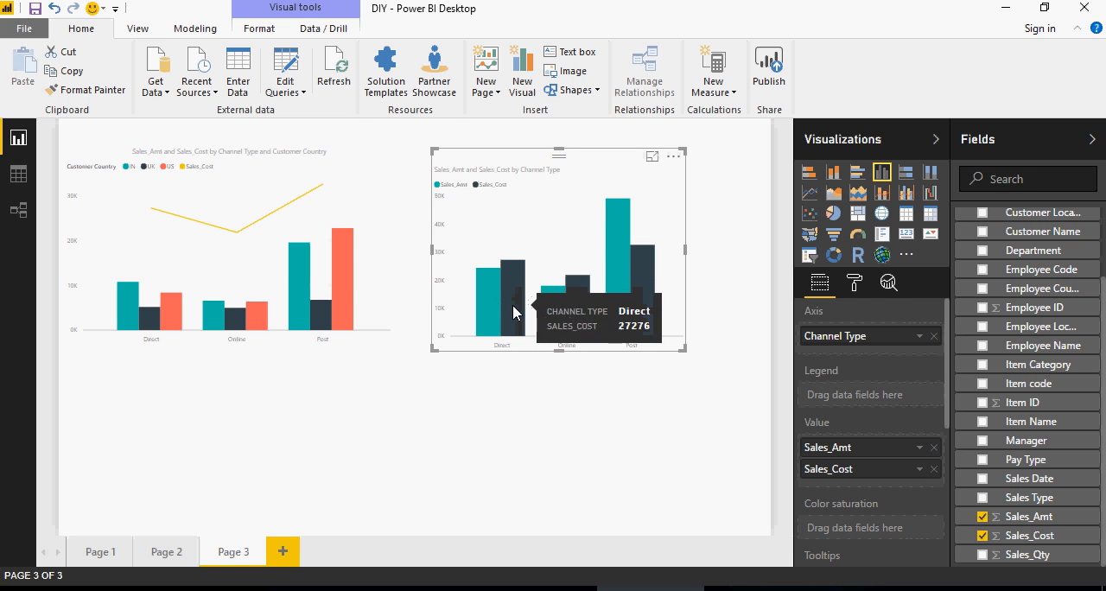
click(929, 174)
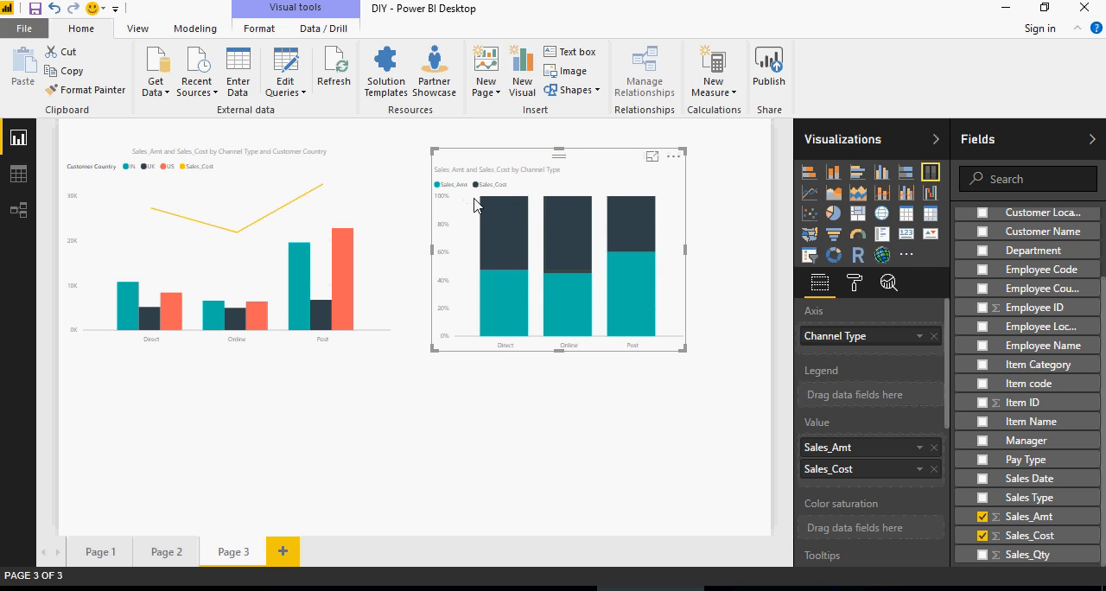
mouse_move(492, 252)
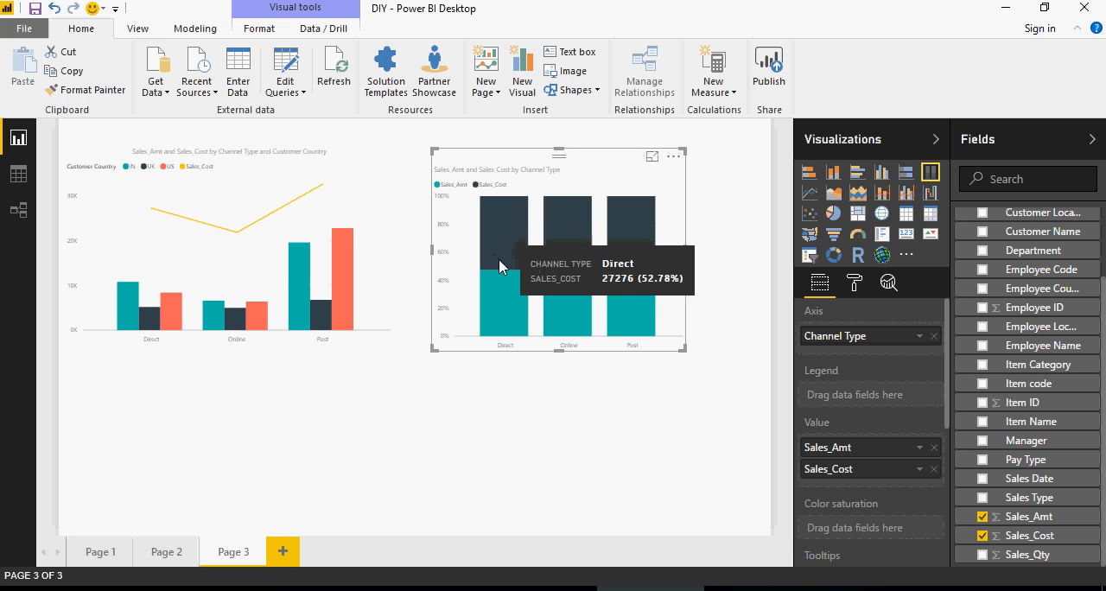
mouse_move(551, 243)
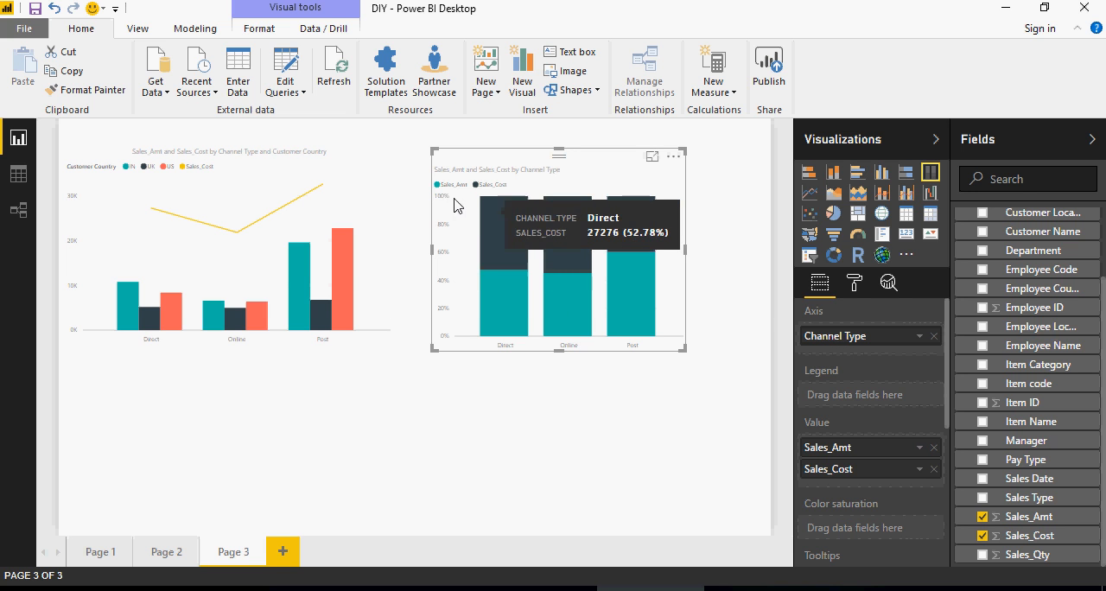
mouse_move(624, 229)
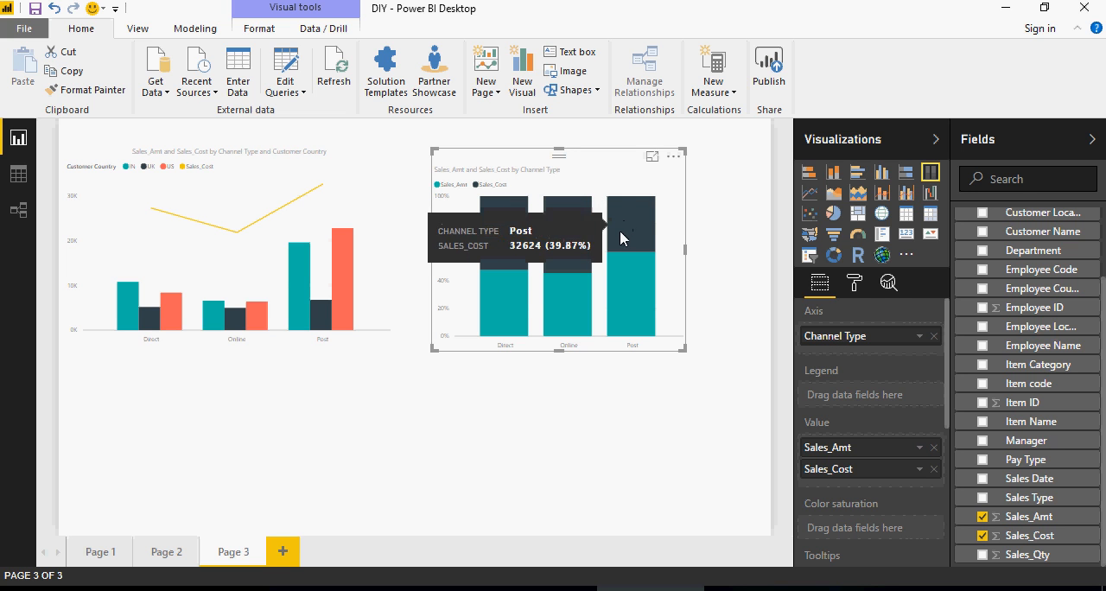
mouse_move(620, 264)
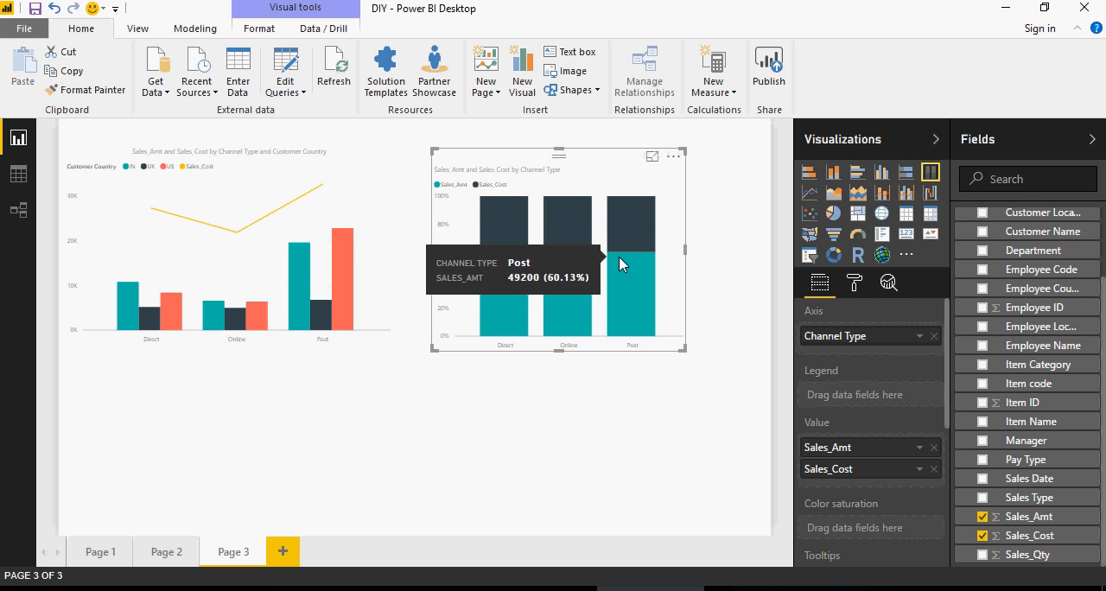
- Cycle the new chart through the stacked, clustered, 100% stacked and stacked column types, comparing the segments' values
click(839, 177)
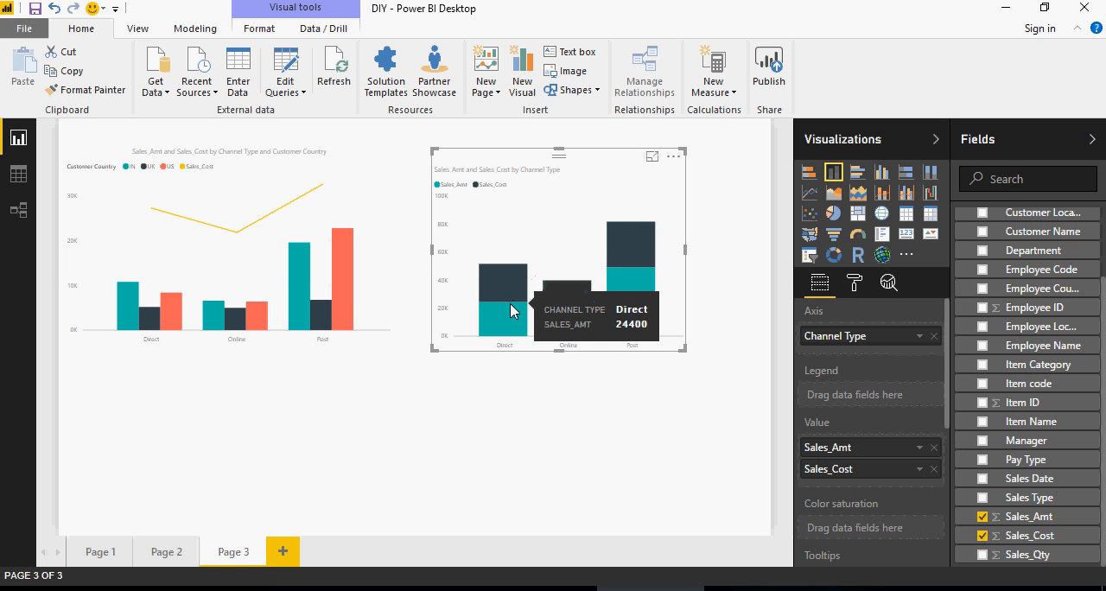
click(881, 172)
click(930, 176)
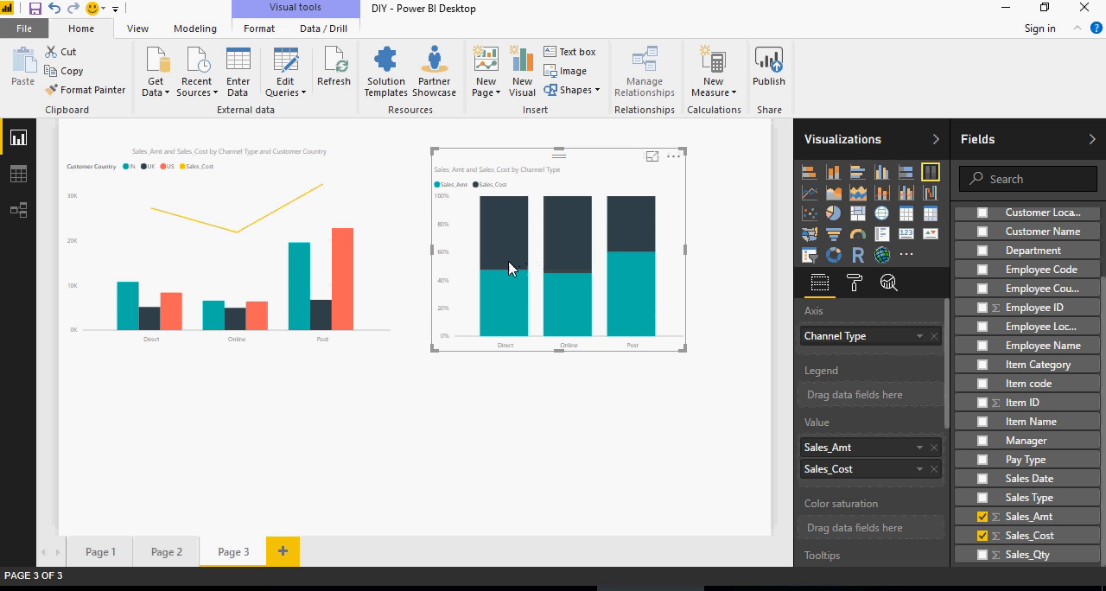
mouse_move(509, 269)
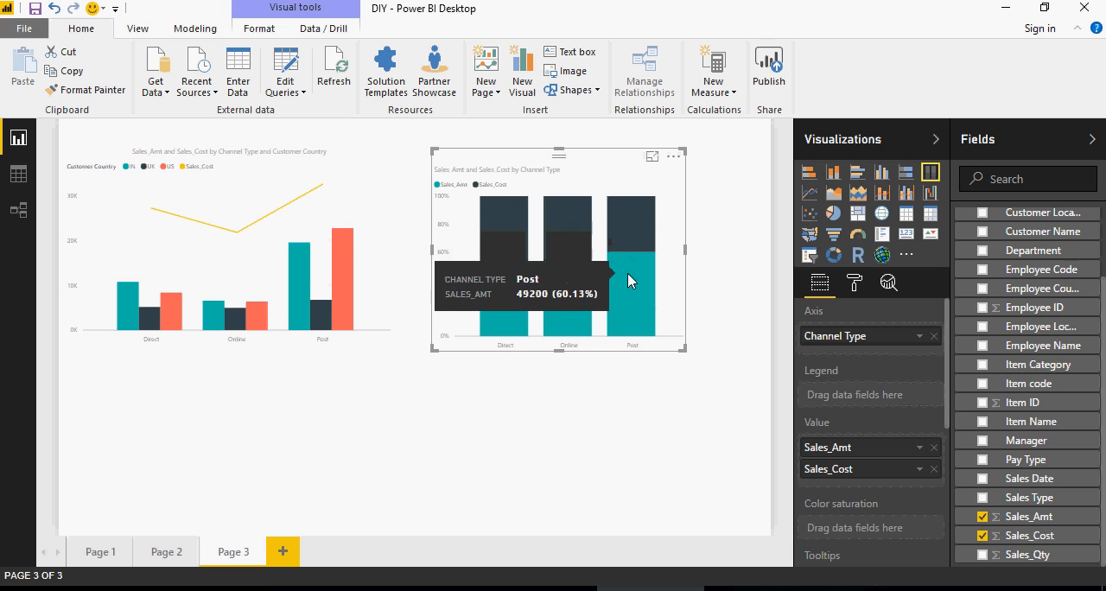
click(838, 171)
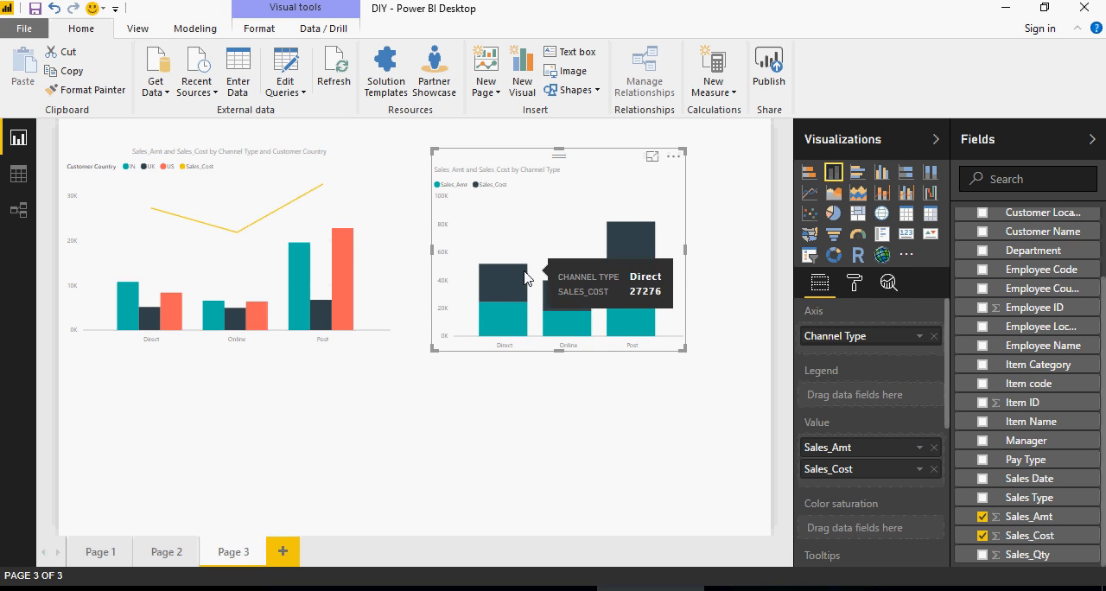
mouse_move(513, 322)
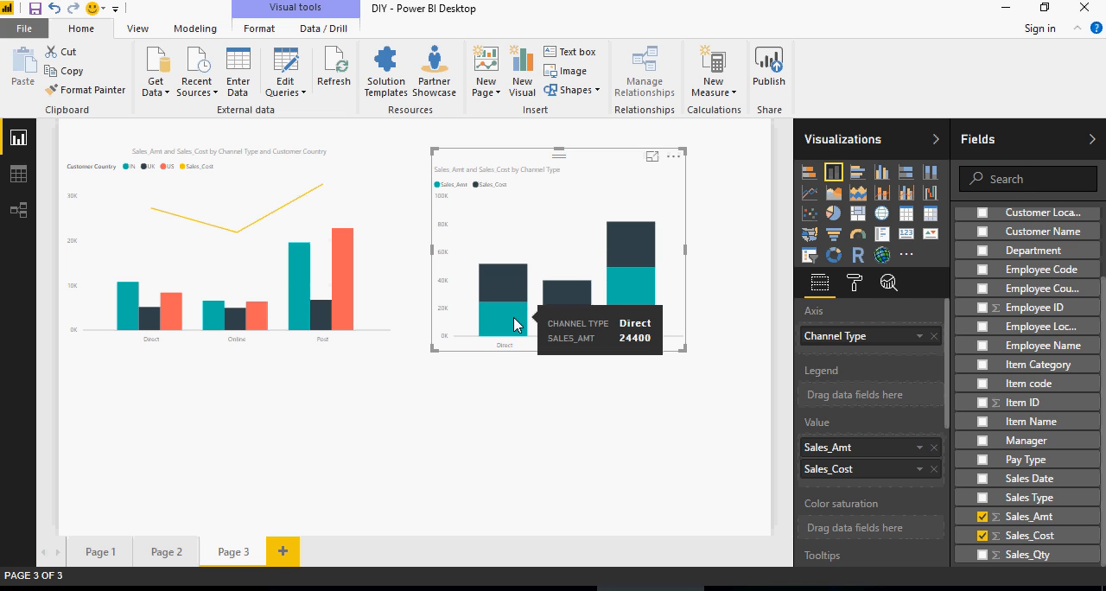
click(557, 423)
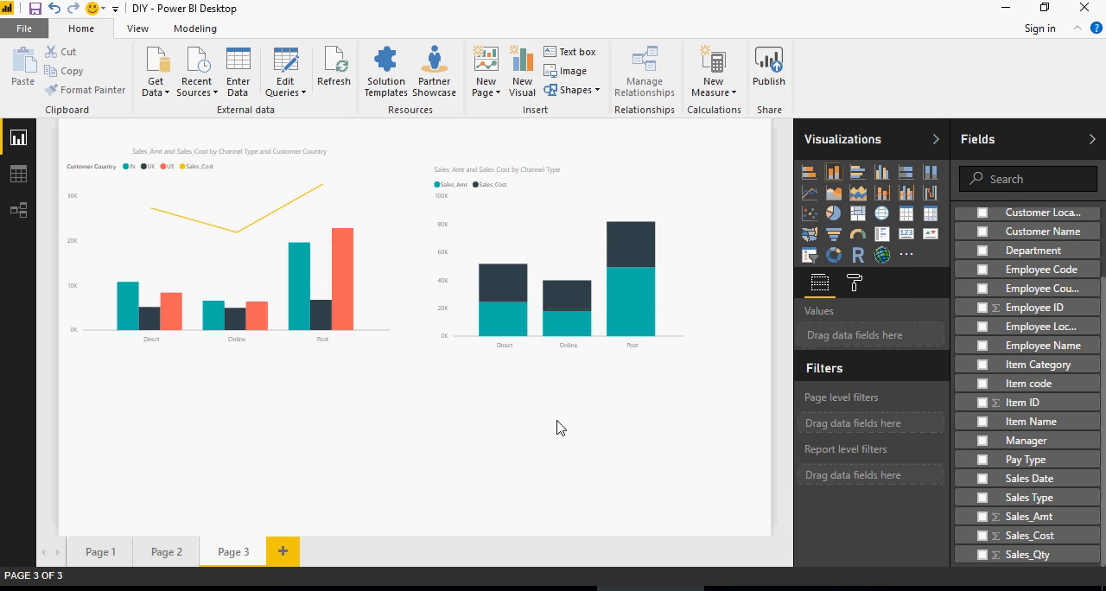
- Set the Sales_Amt and Sales_Cost chart to the clustered column type and open its formatting options
click(560, 254)
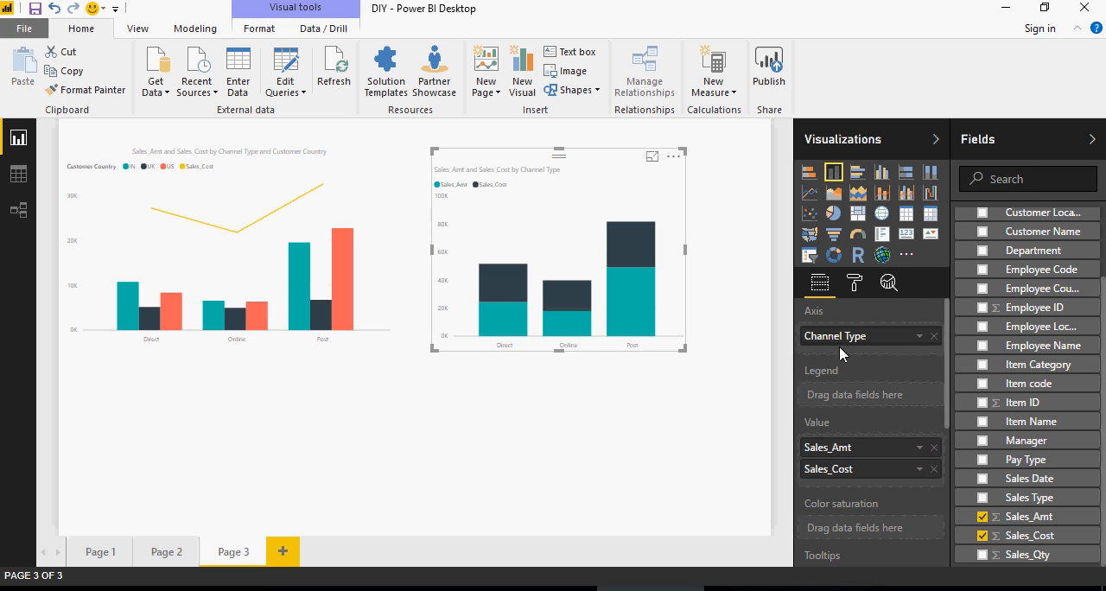
click(886, 177)
scroll(907, 337, down, 4)
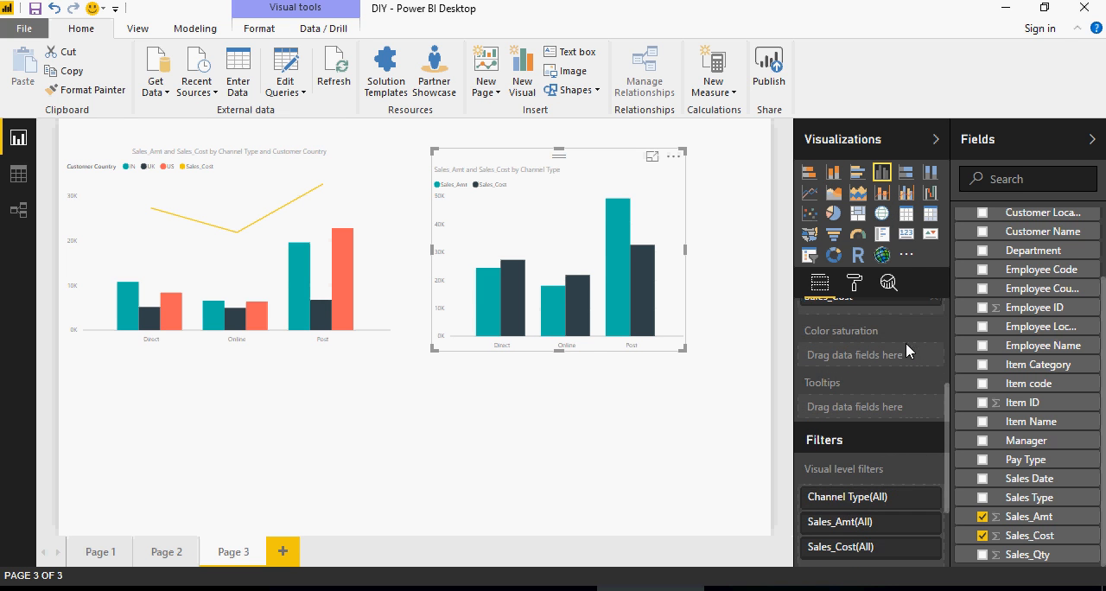
scroll(902, 356, down, 3)
scroll(902, 357, up, 6)
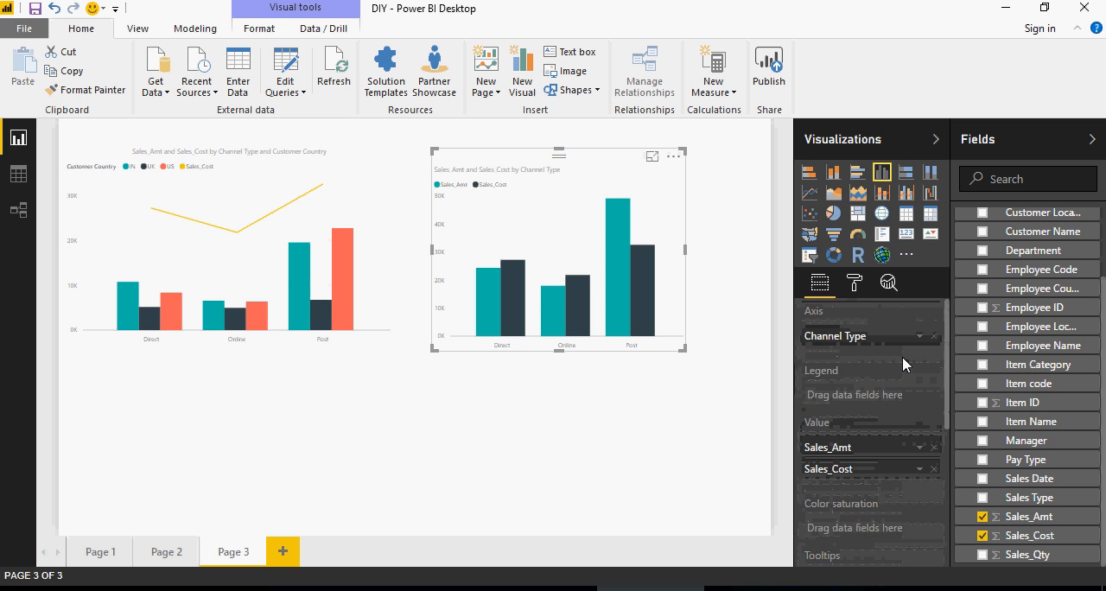
click(855, 283)
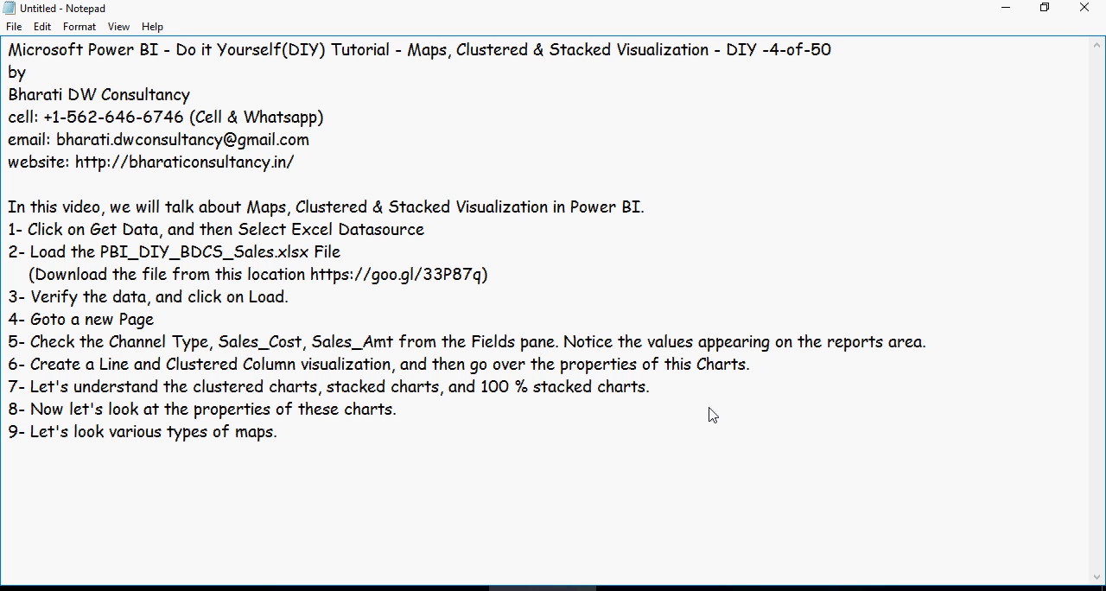
- Review step 8 about chart properties in the Notepad notes, return to Power BI Desktop and deselect the chart
double_click(295, 410)
click(295, 410)
key(alt+Tab)
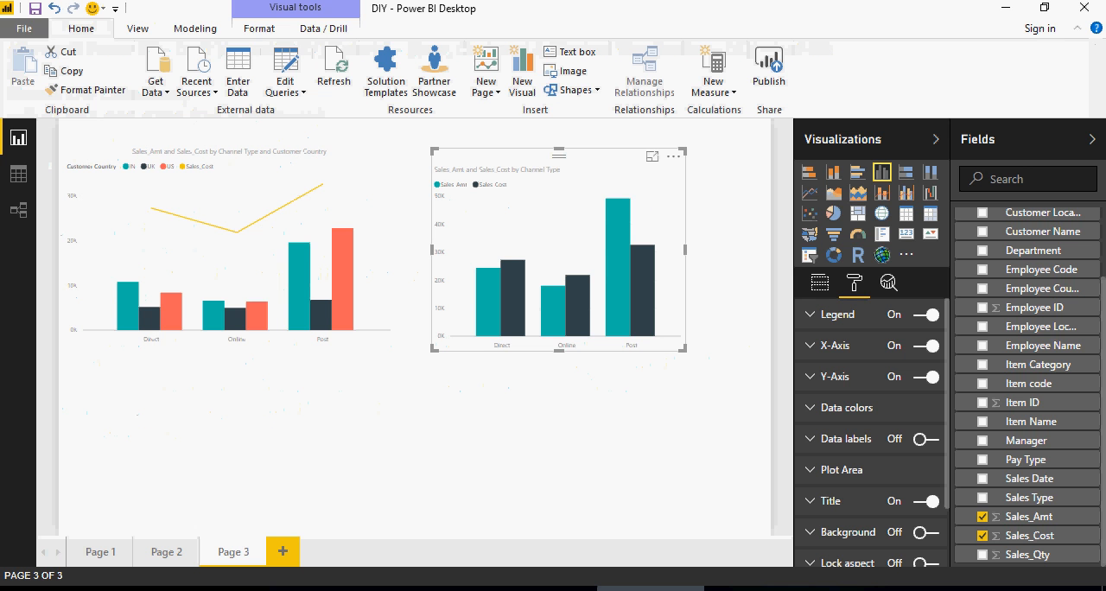
click(518, 478)
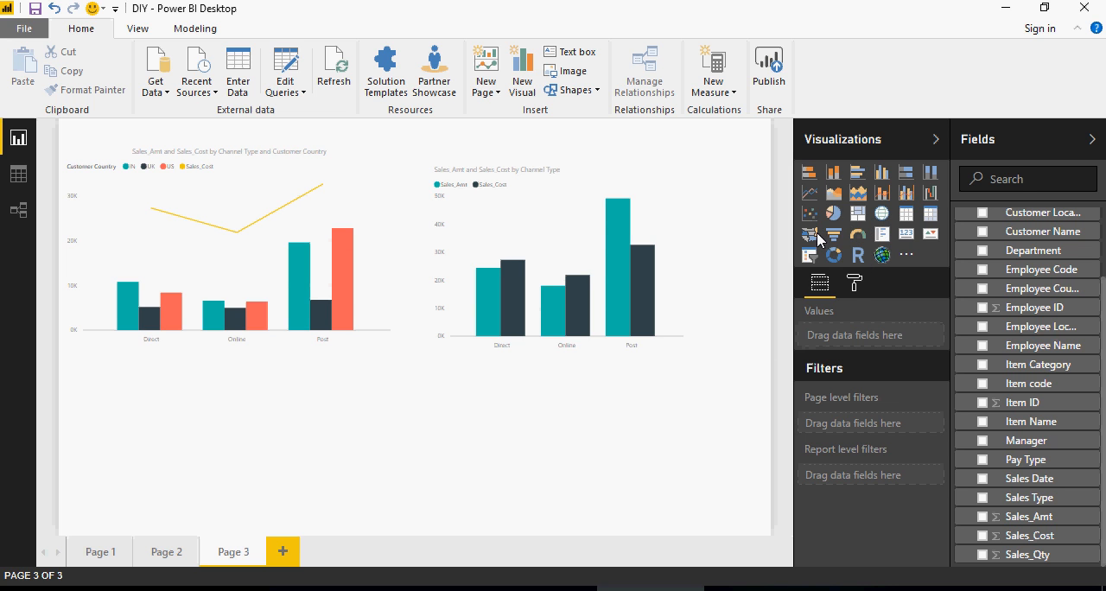
- Add a Map visual below the combo chart, widen it and deselect it
click(881, 214)
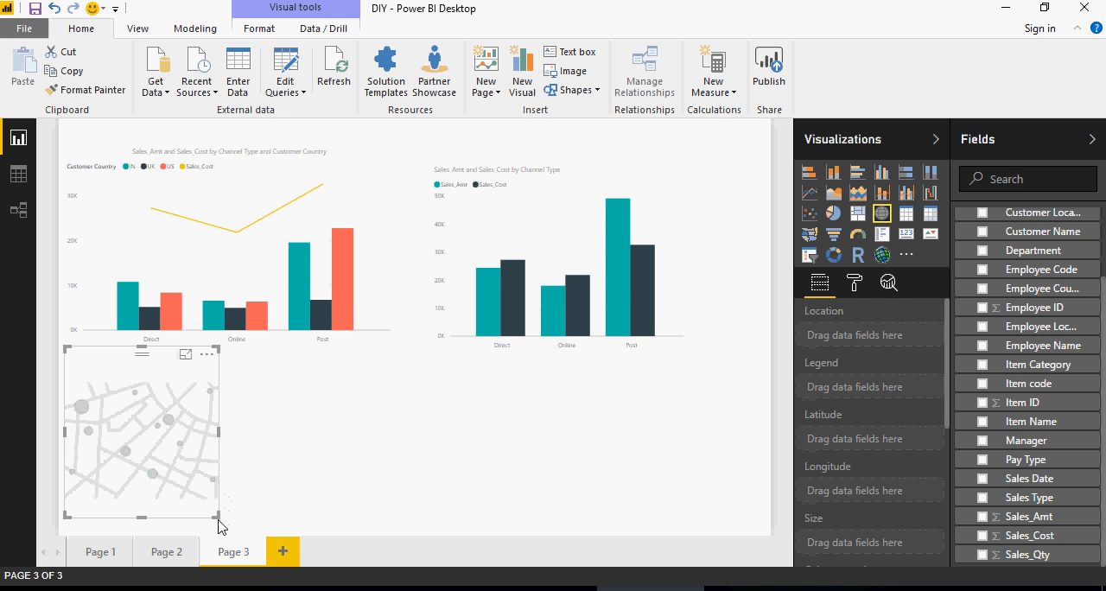
drag(219, 525, 291, 524)
click(302, 427)
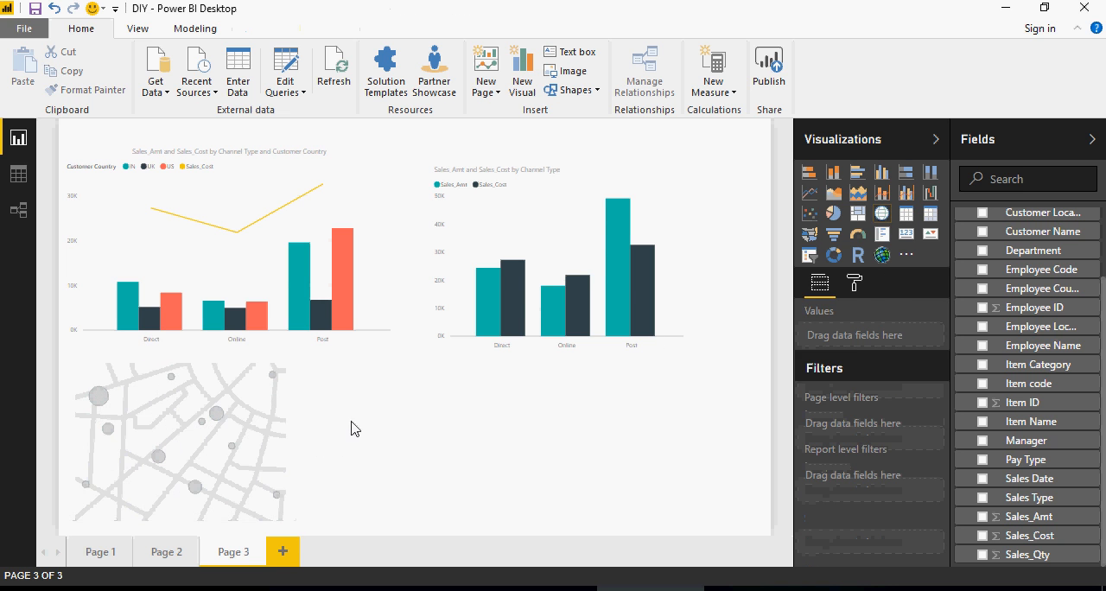
scroll(1000, 370, up, 2)
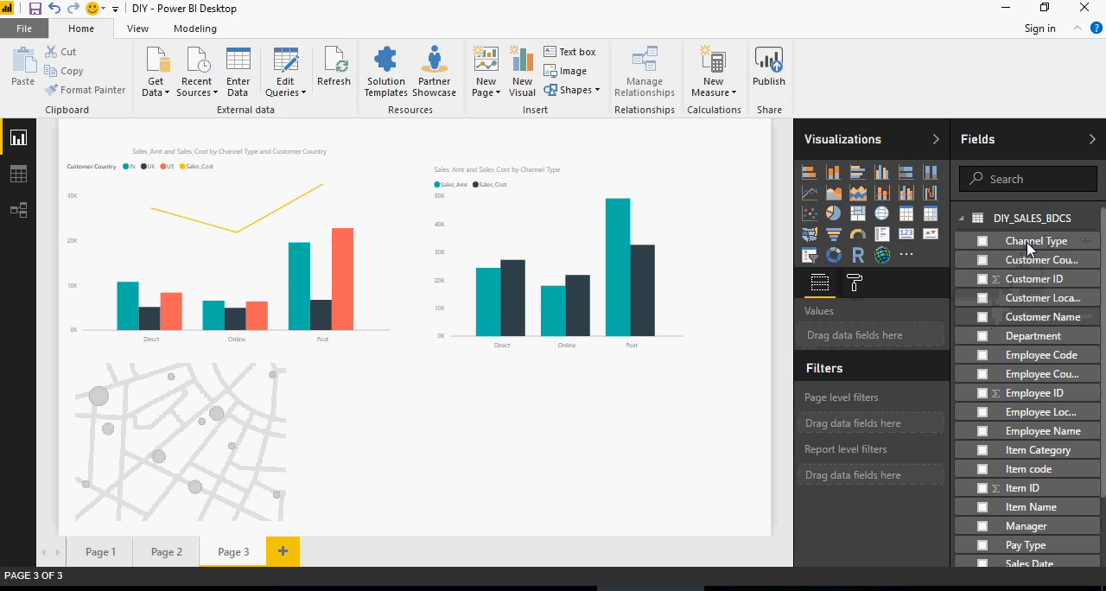
click(982, 260)
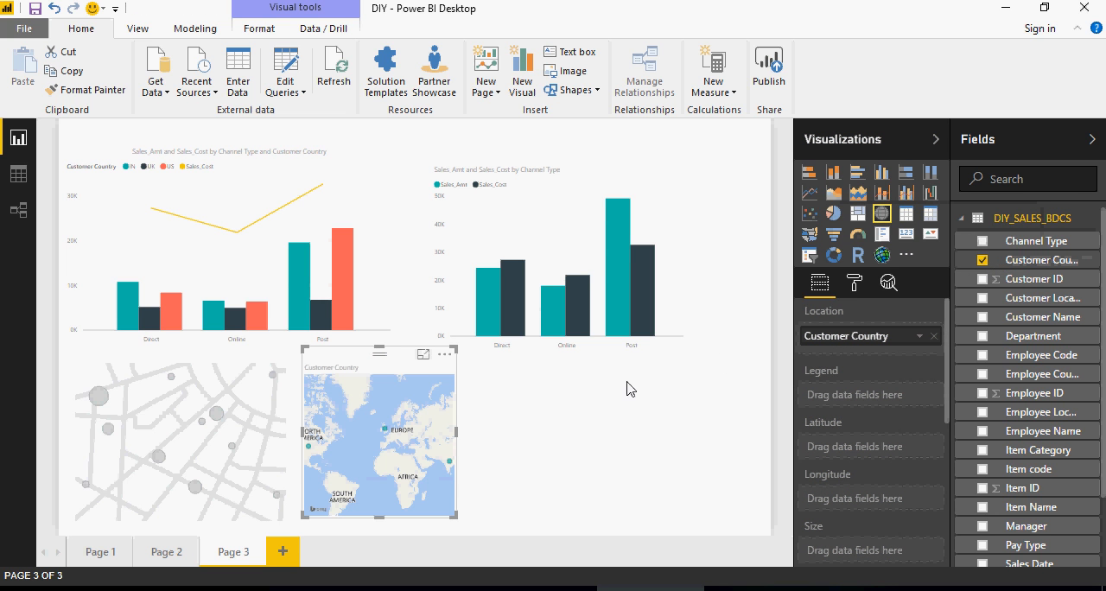
click(444, 354)
click(480, 421)
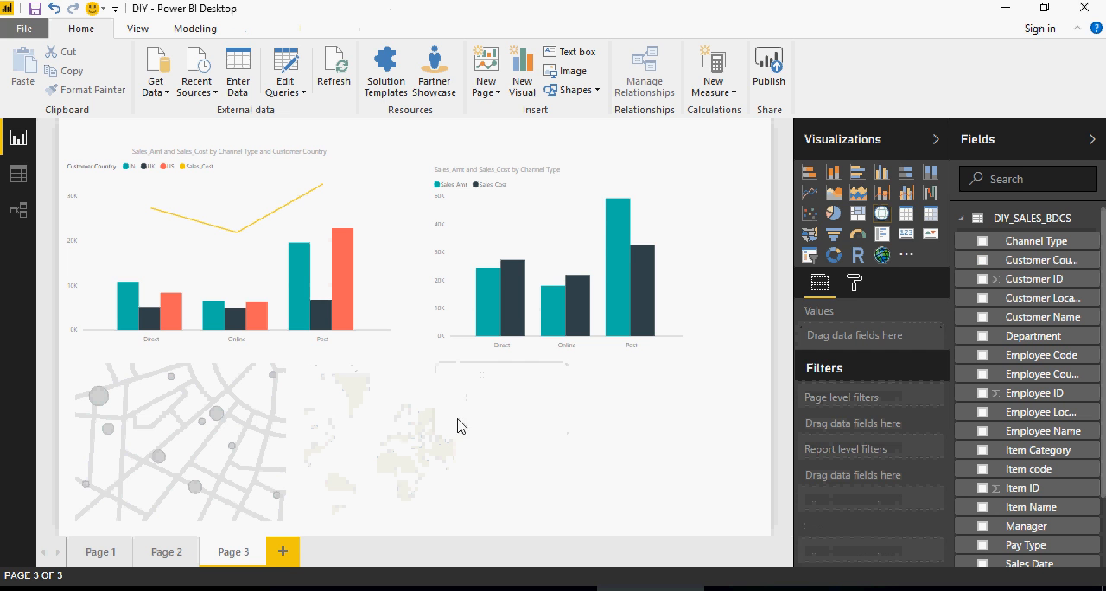
- Set Customer Country as the empty map's location and inspect the country markers in focus mode
click(220, 424)
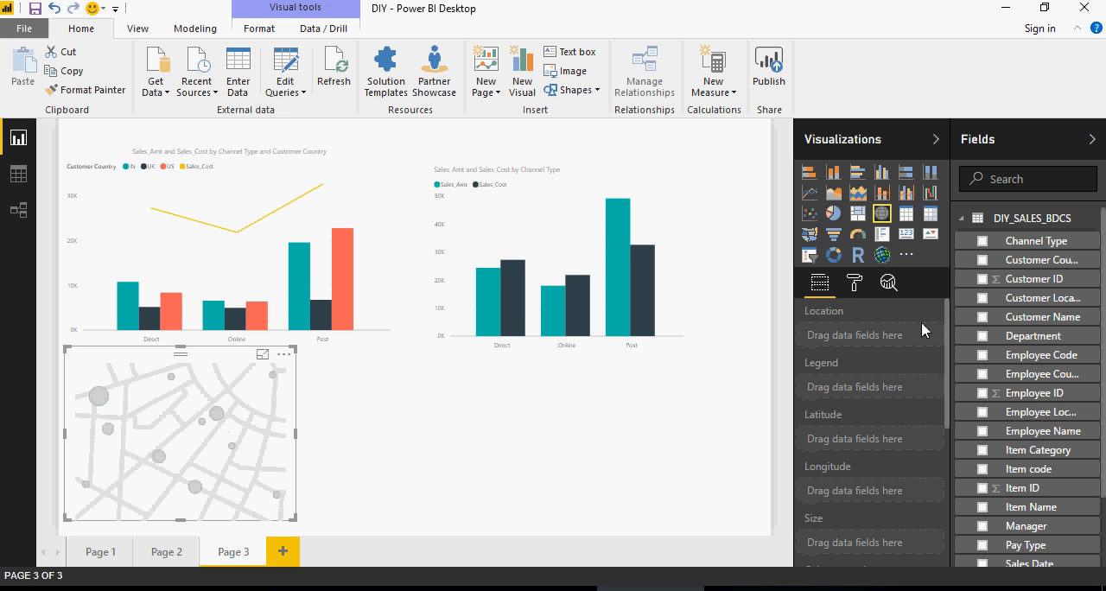
click(982, 261)
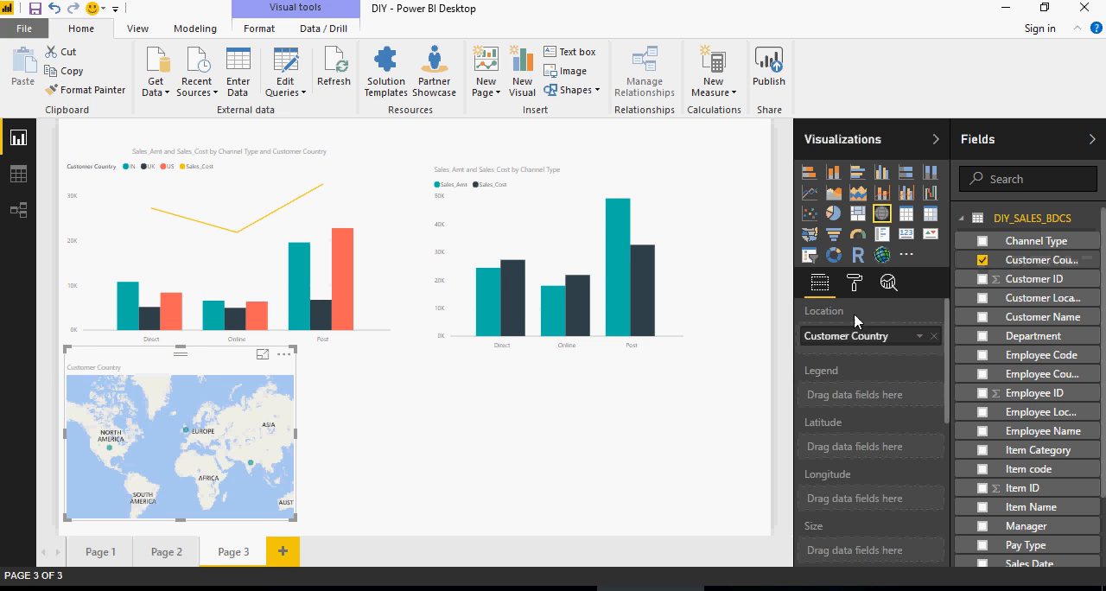
click(262, 355)
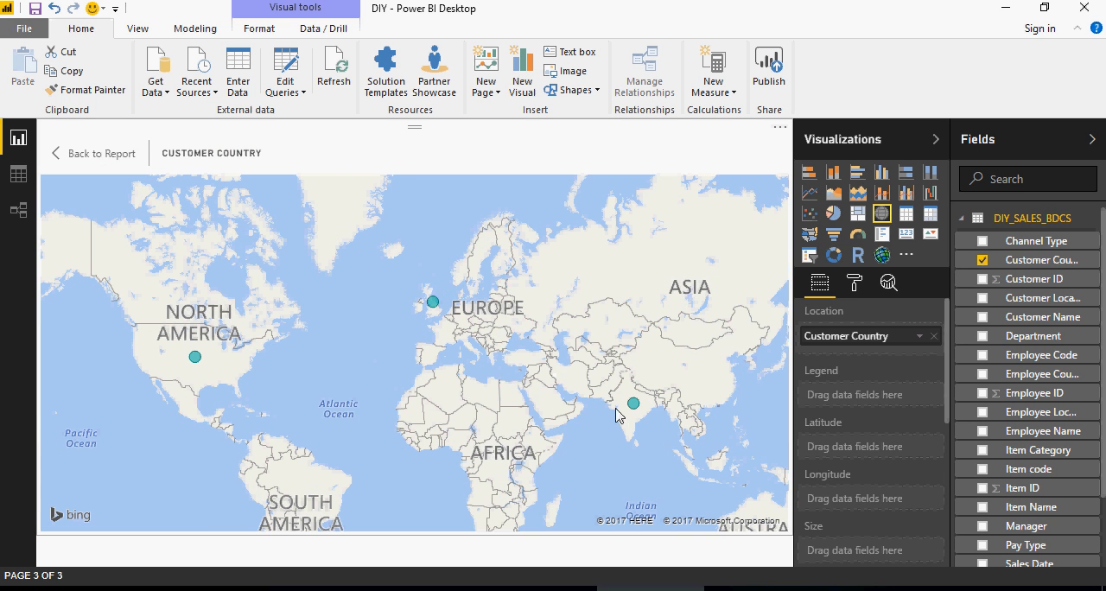
mouse_move(632, 404)
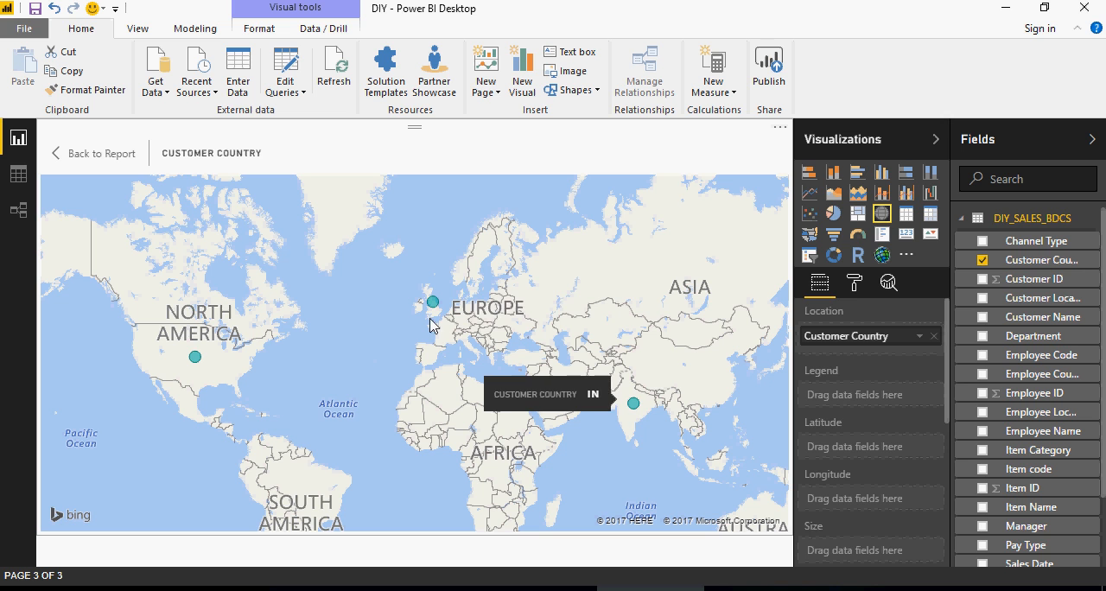
mouse_move(195, 363)
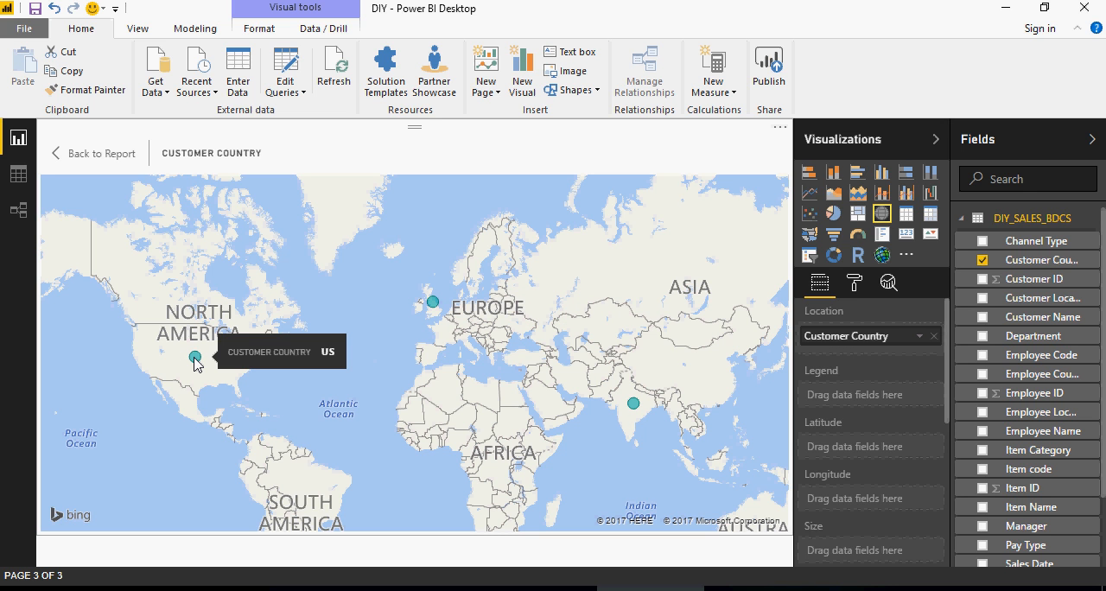
- Size the map's bubbles by Sales_Amt, inspect the countries' sales amounts and return to the report page
scroll(1084, 464, down, 3)
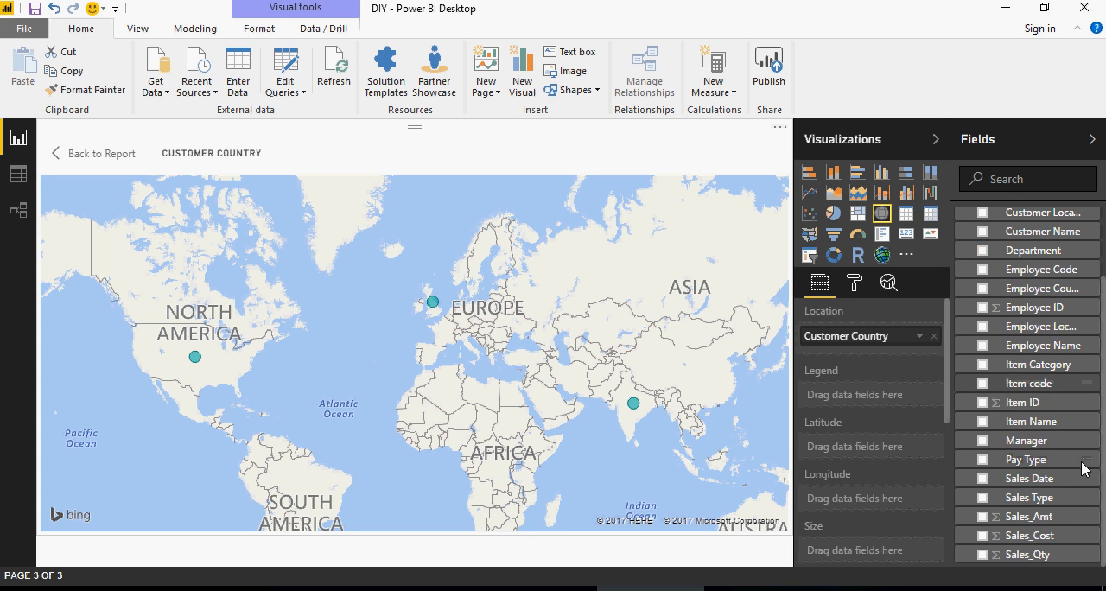
click(982, 517)
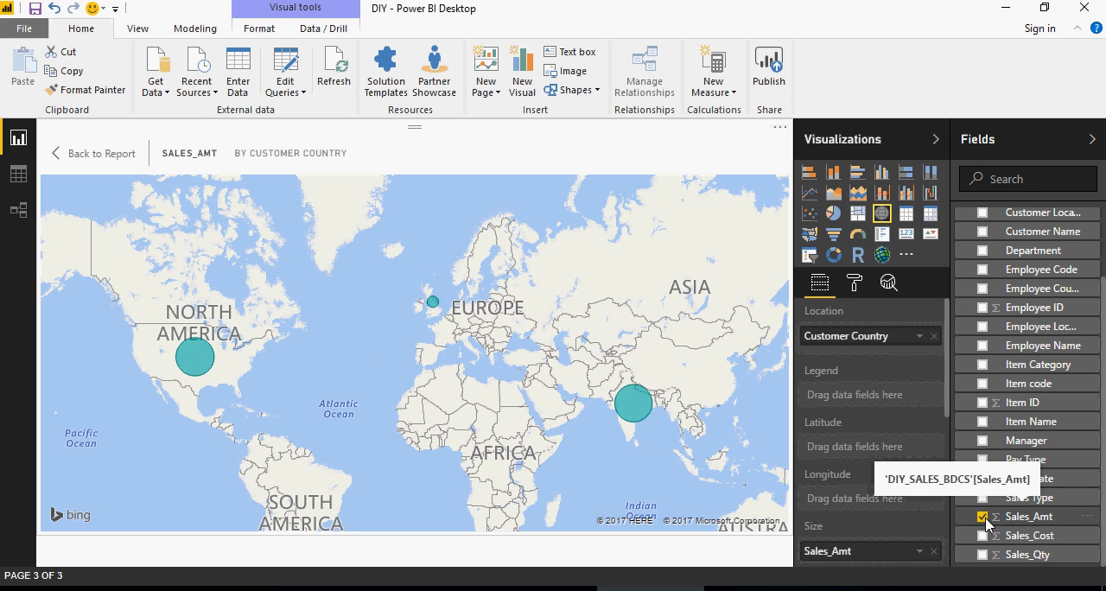
scroll(902, 508, down, 2)
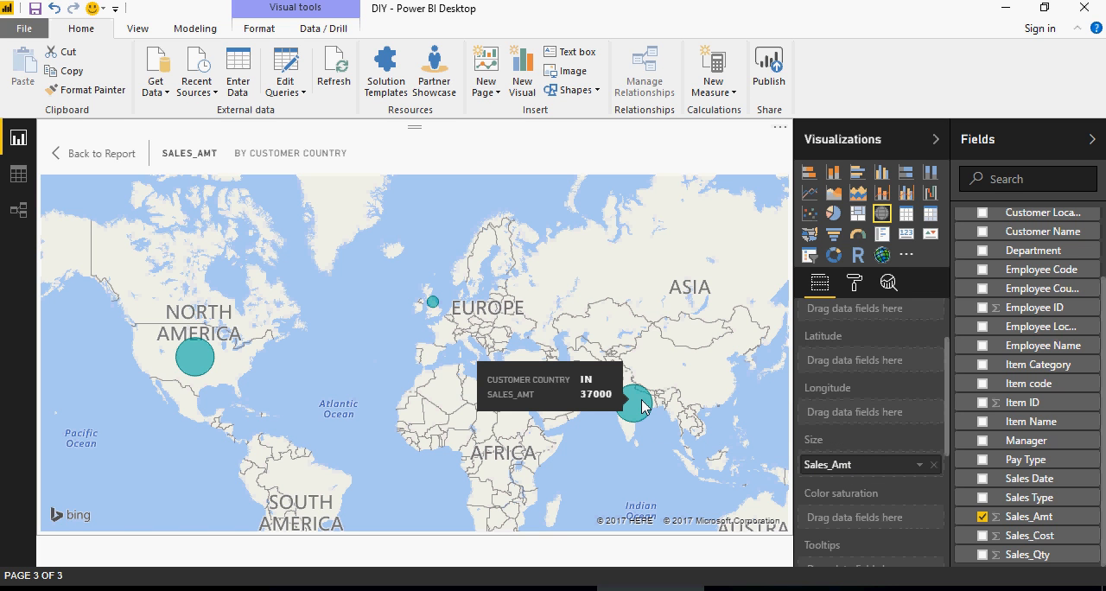
mouse_move(433, 308)
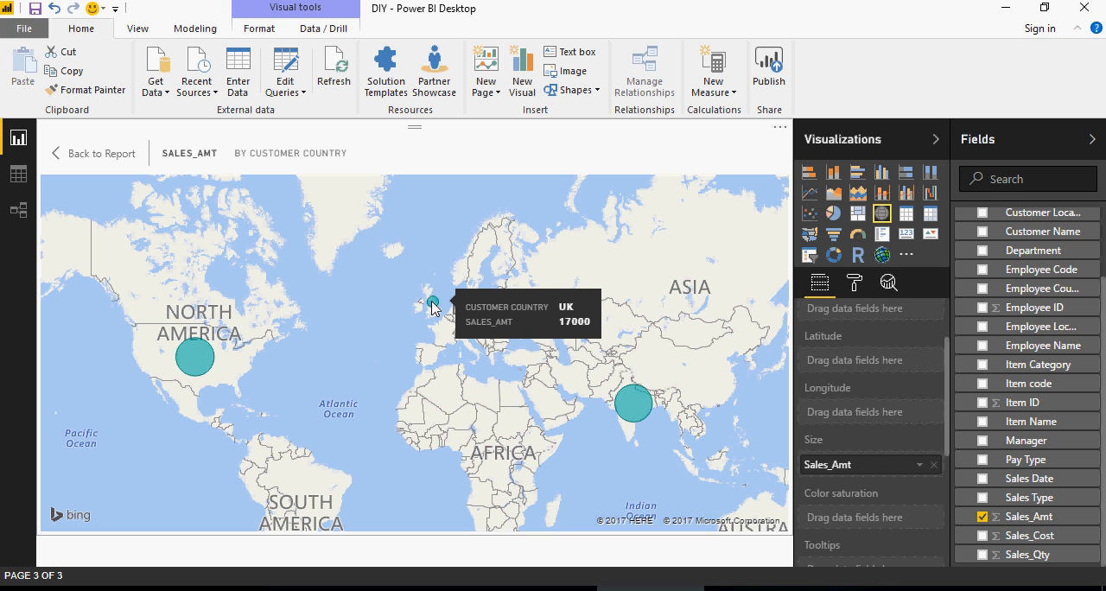
mouse_move(199, 356)
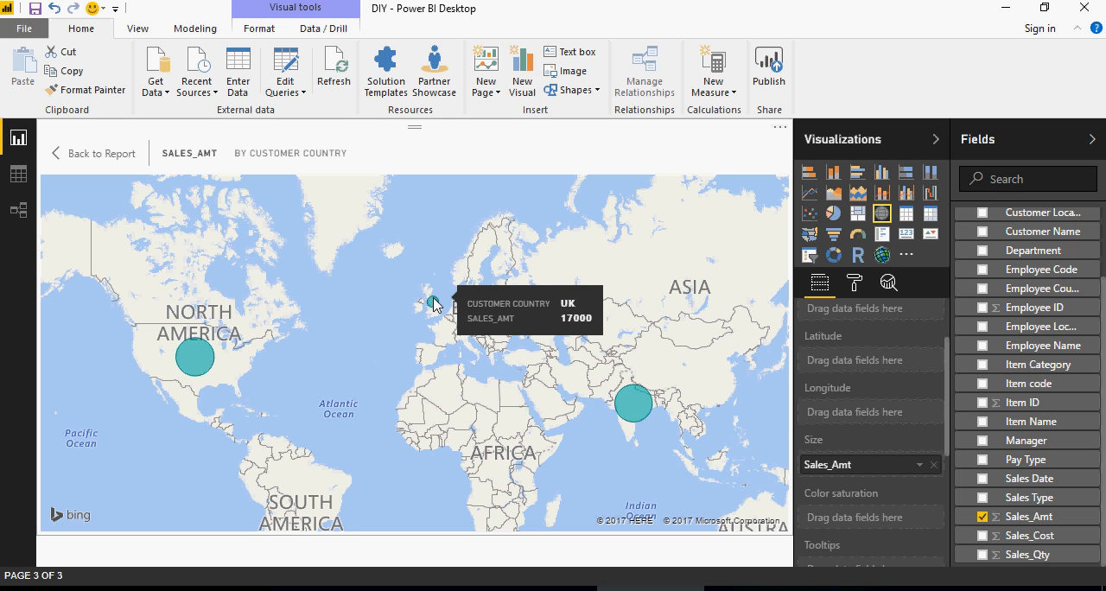
click(90, 155)
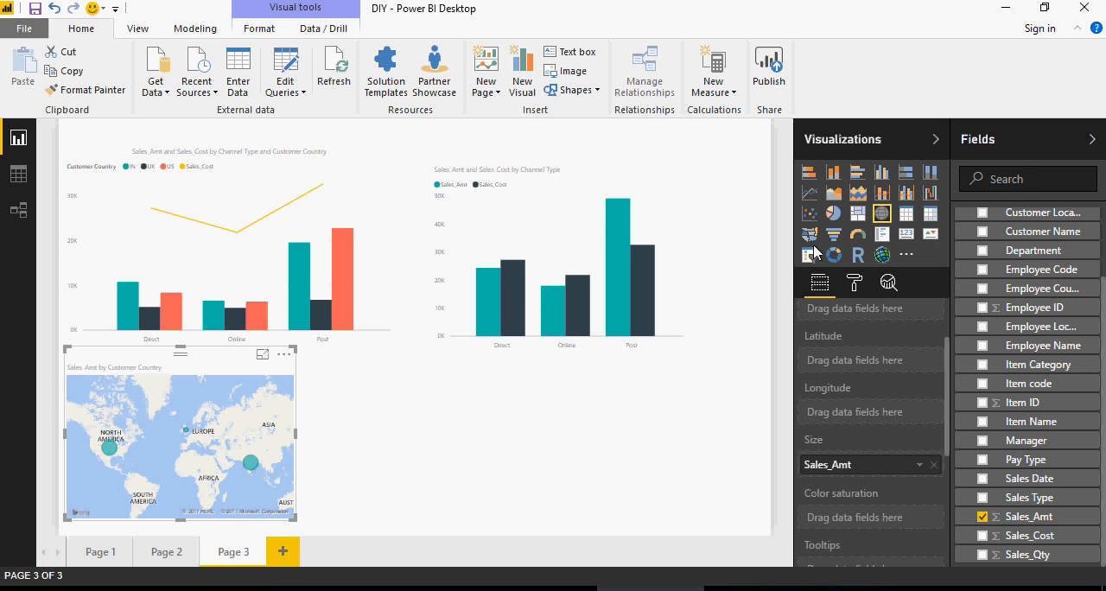
- Add a Filled map visual as a separate visual, move it below the clustered column chart and widen it
click(552, 429)
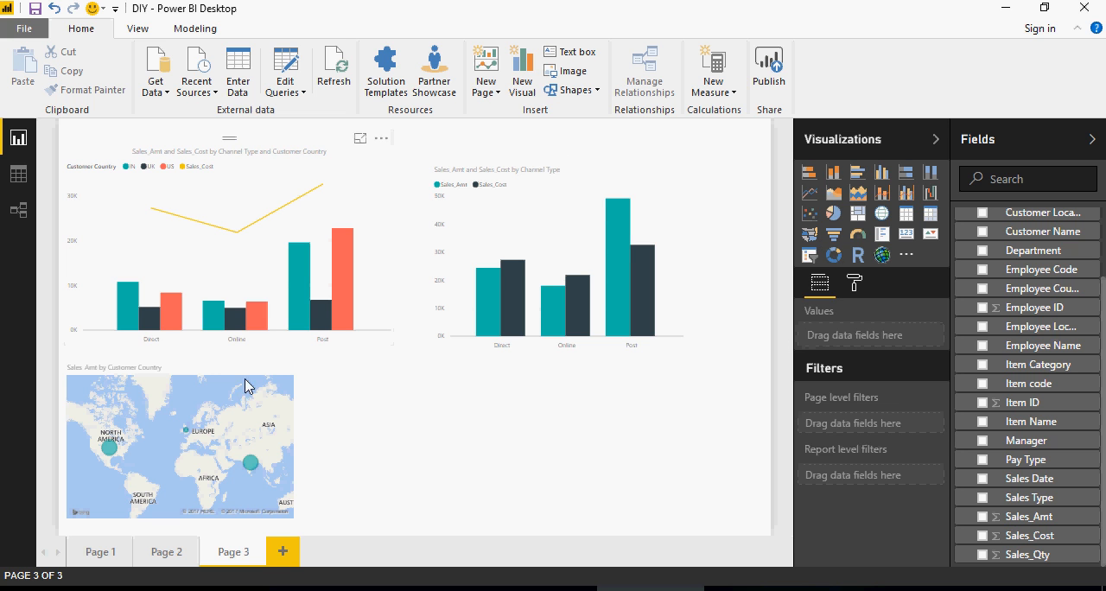
click(809, 234)
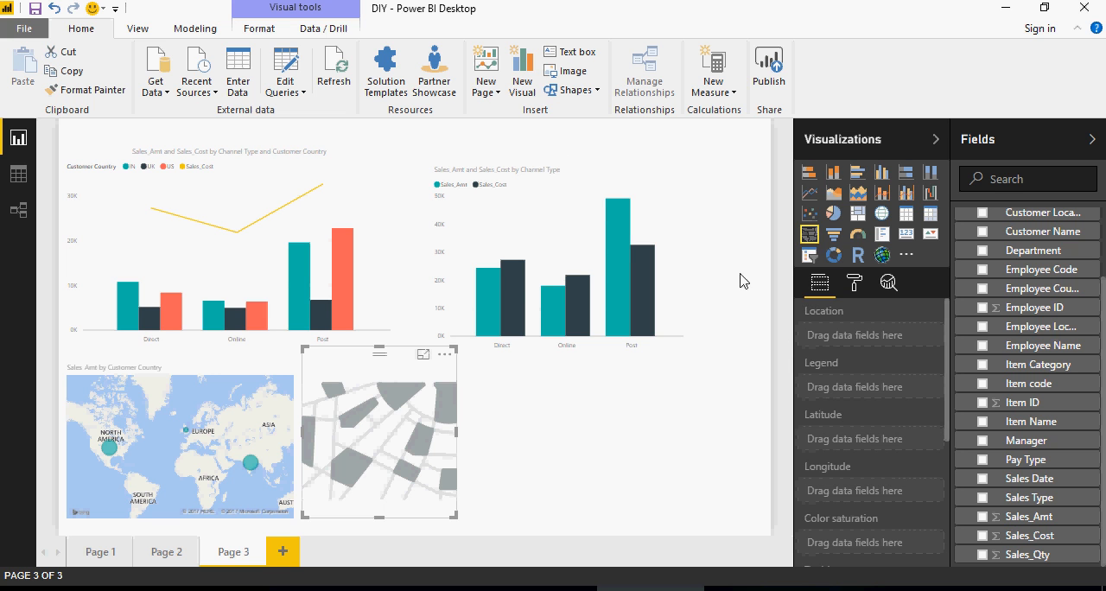
drag(361, 370, 415, 387)
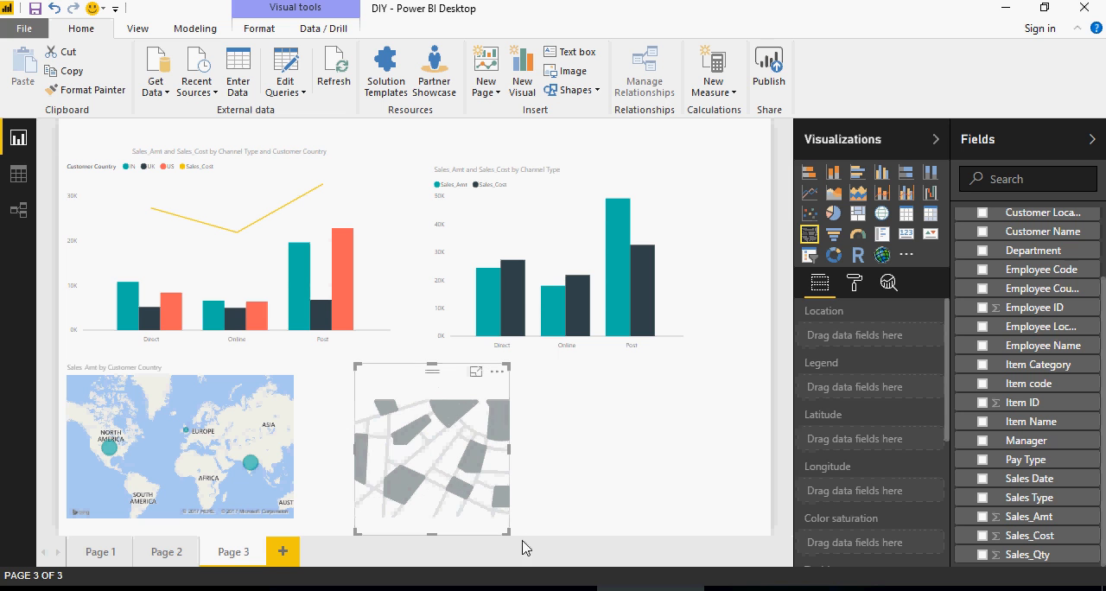
drag(509, 536, 586, 533)
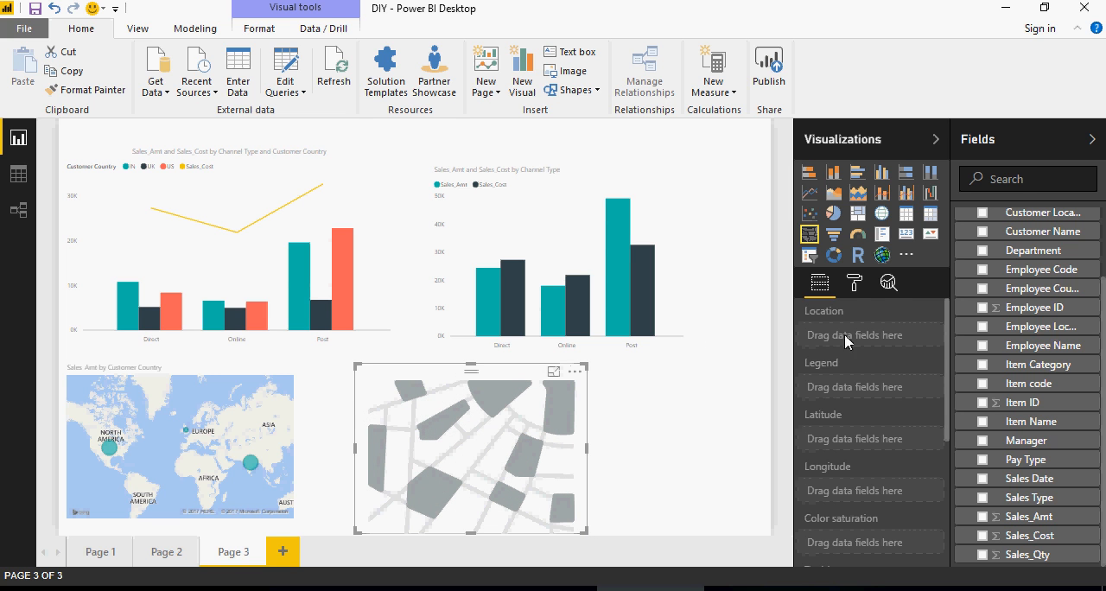
- Set the filled map's location to Customer Country and its color saturation to Sales_Amt
scroll(1004, 281, up, 3)
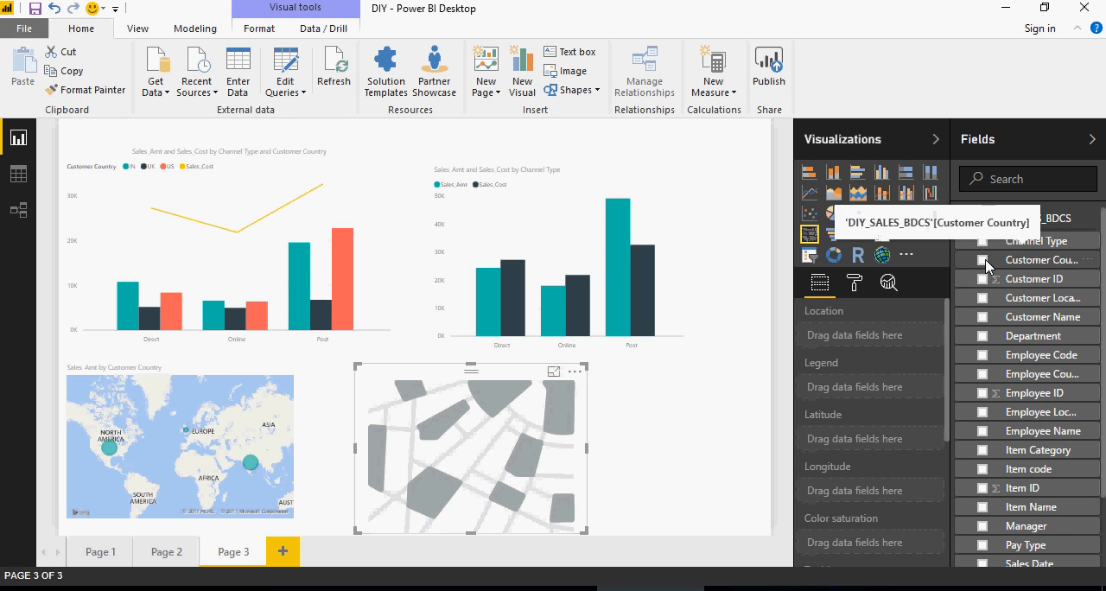
click(985, 259)
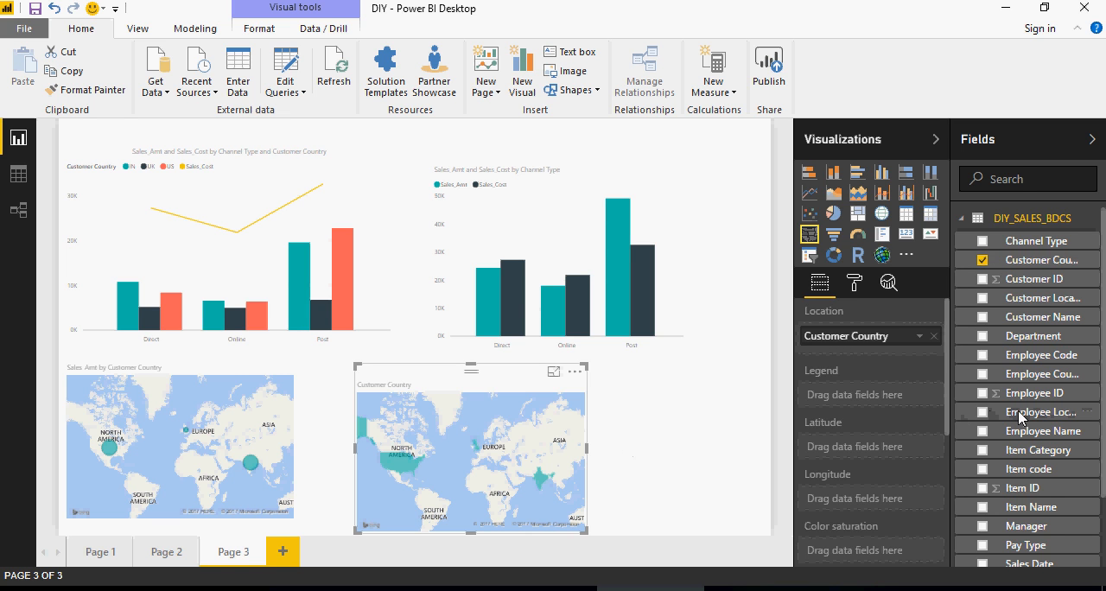
scroll(1020, 427, down, 3)
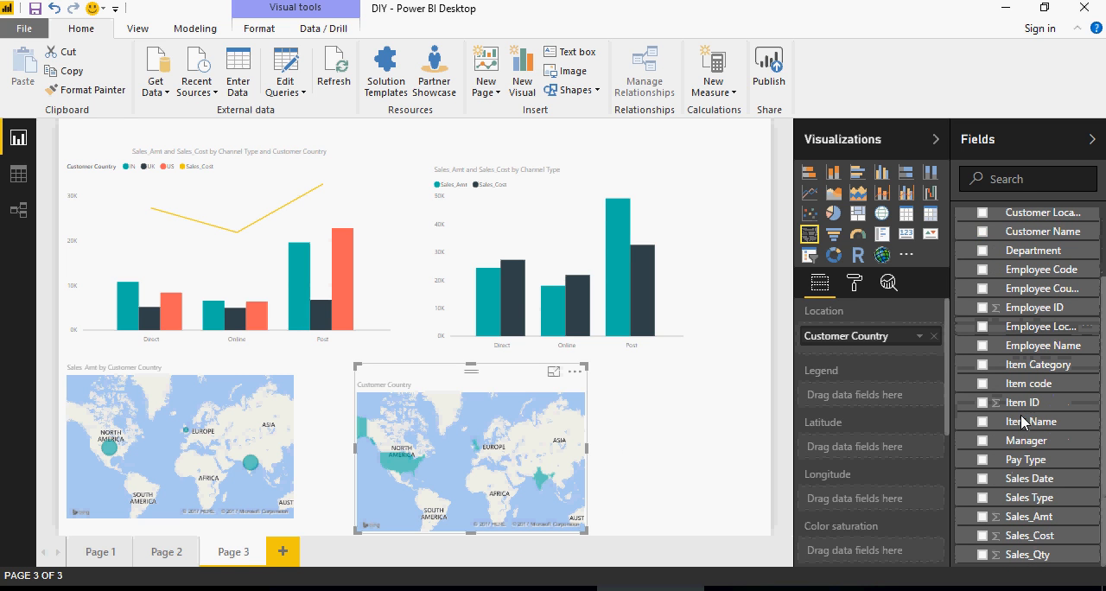
click(982, 517)
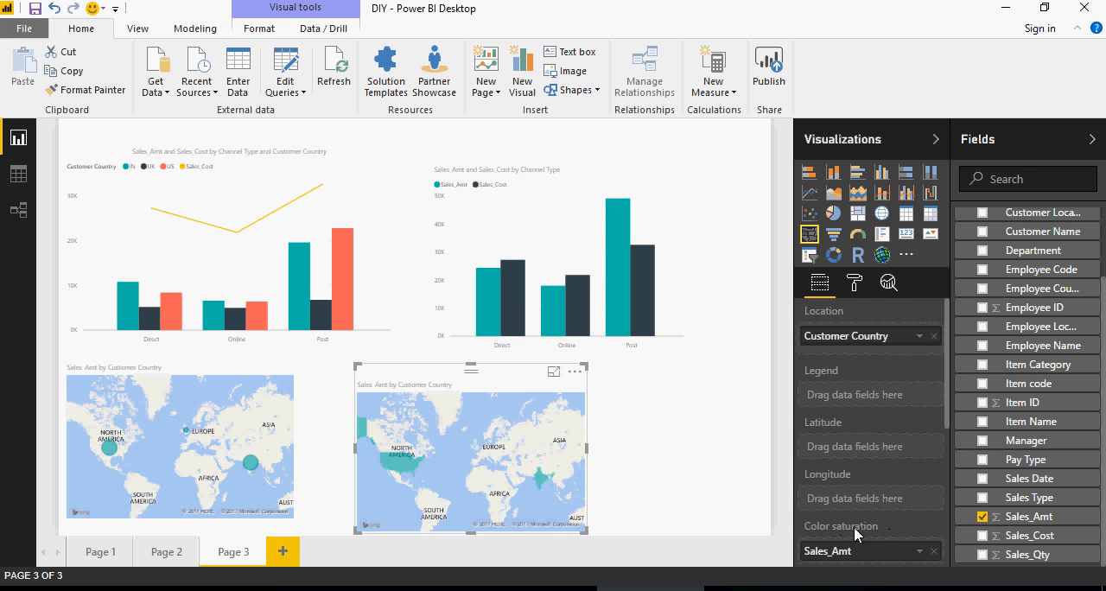
- Compare how the bubble map and the filled map use Sales_Amt, and review the filled map's aggregation and show-value options
click(214, 464)
scroll(827, 497, down, 2)
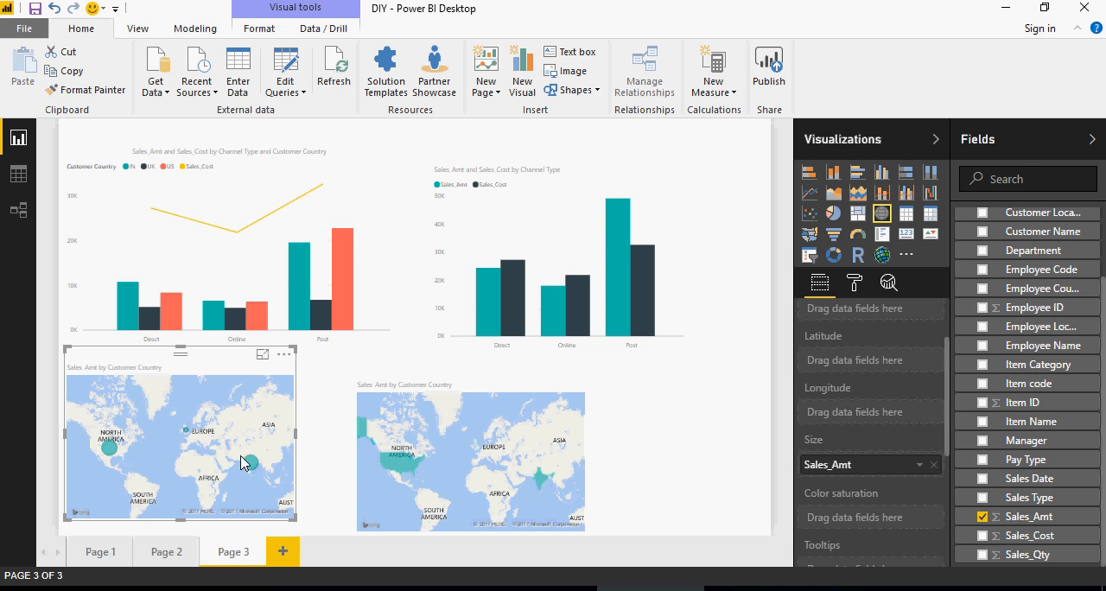
mouse_move(249, 466)
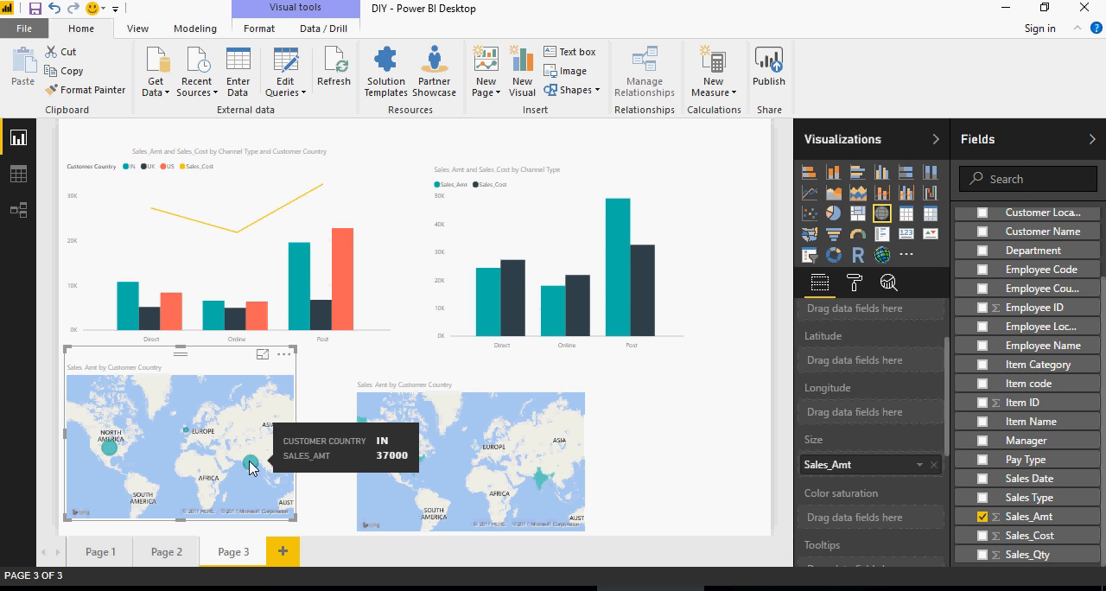
mouse_move(408, 474)
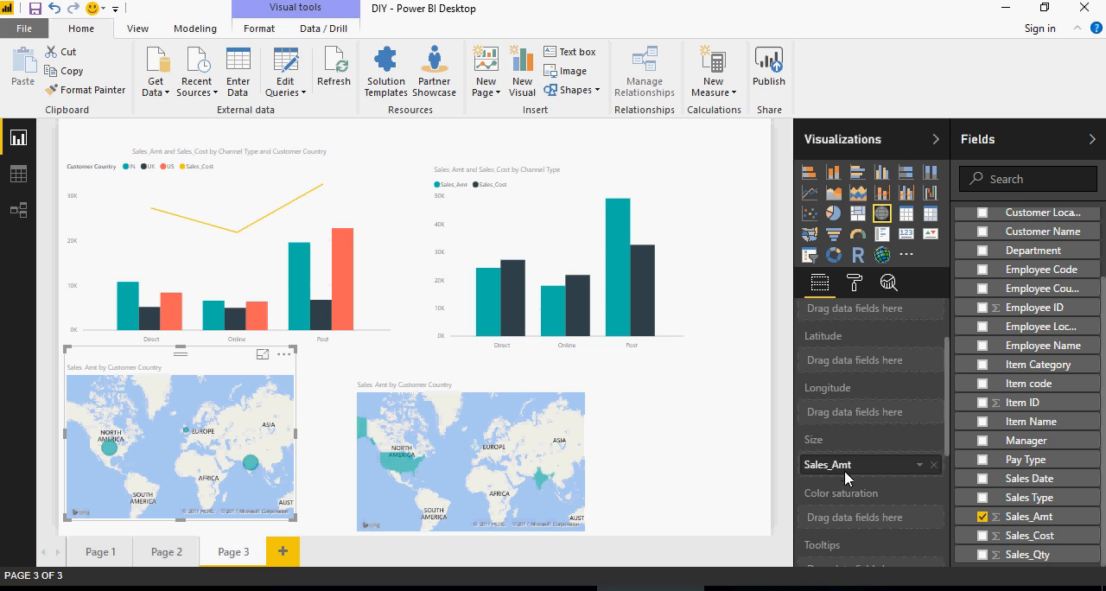
click(563, 474)
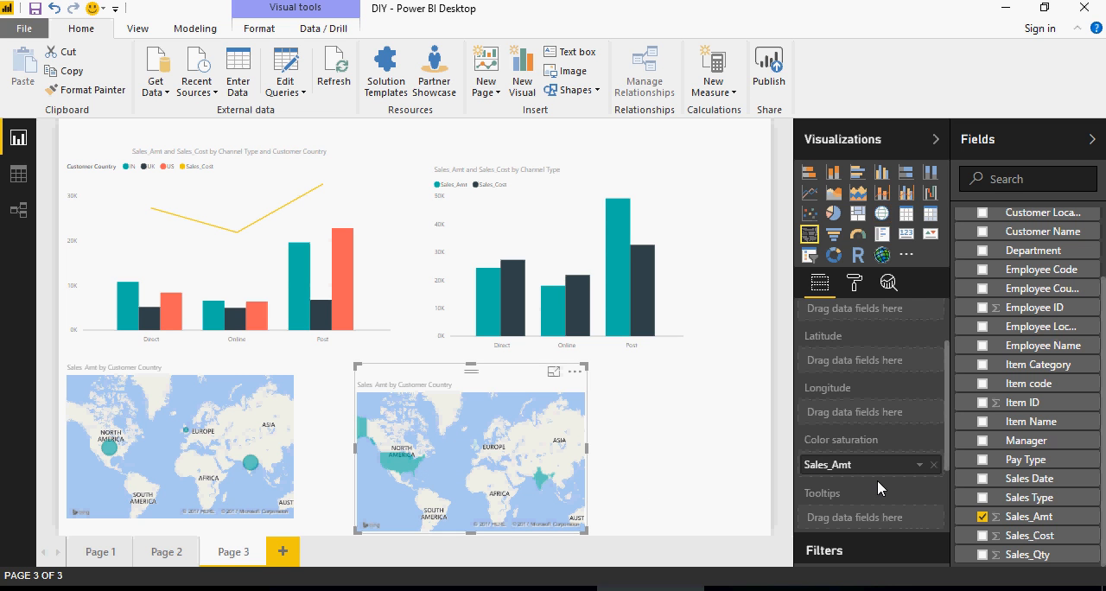
click(919, 468)
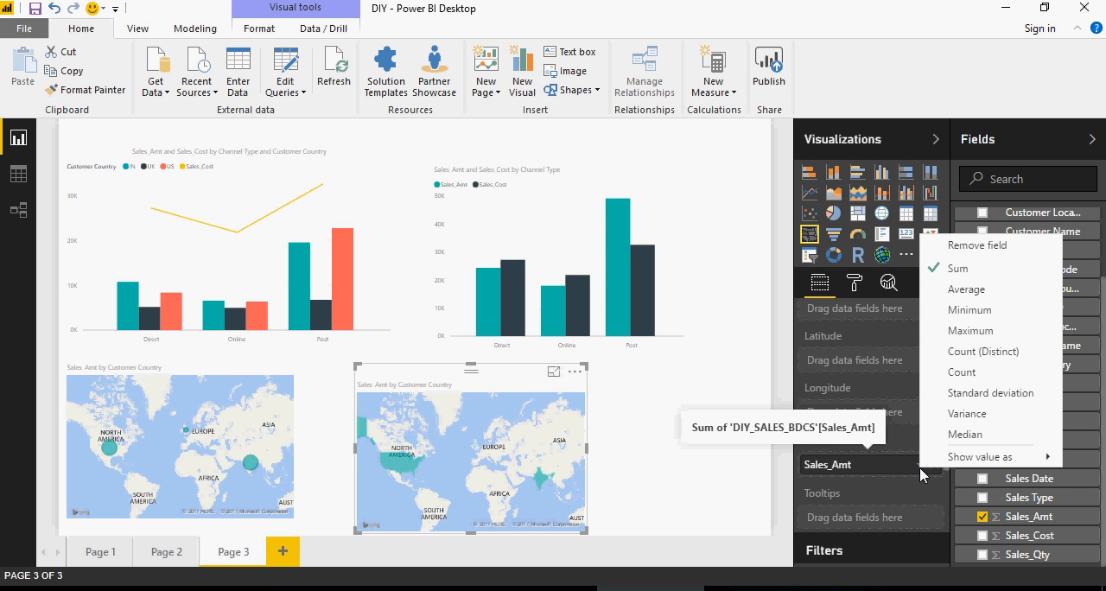
mouse_move(958, 458)
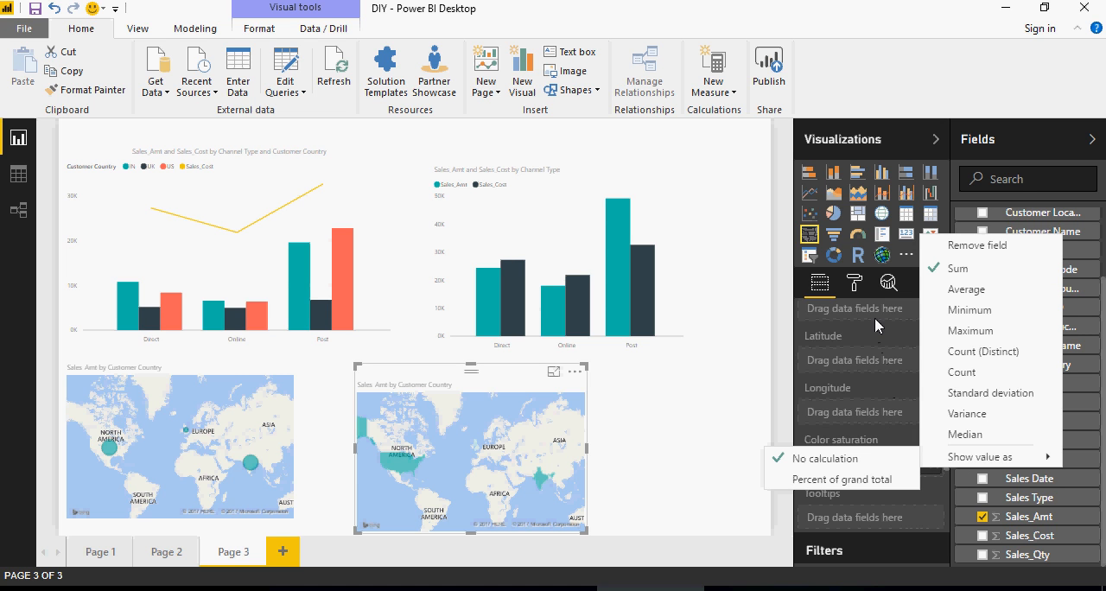
- Set the filled map's data colors to red for the minimum and yellow for the maximum
click(859, 283)
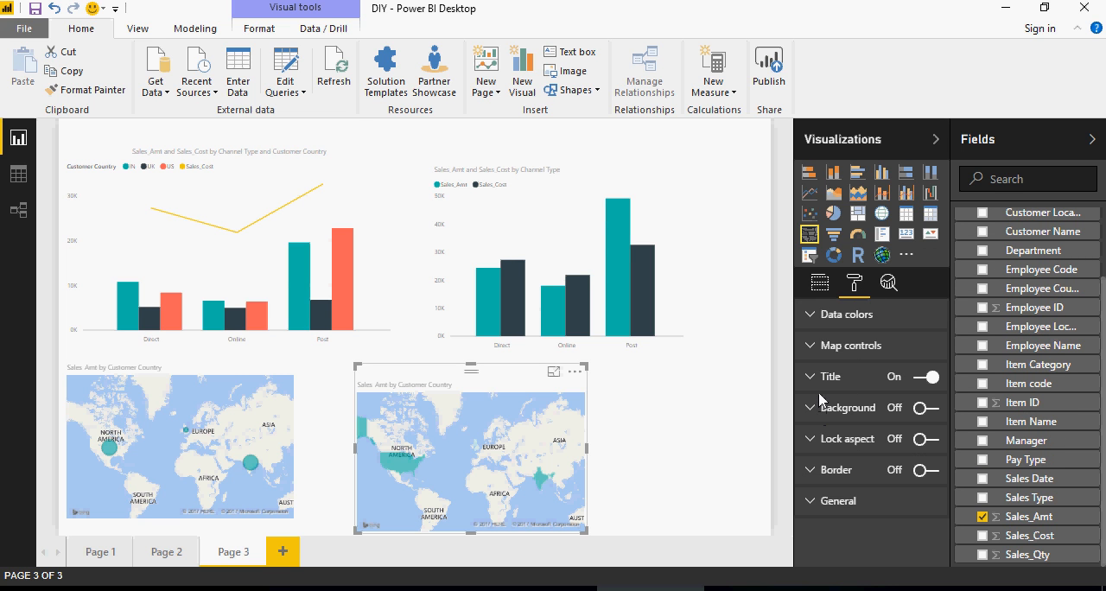
click(815, 319)
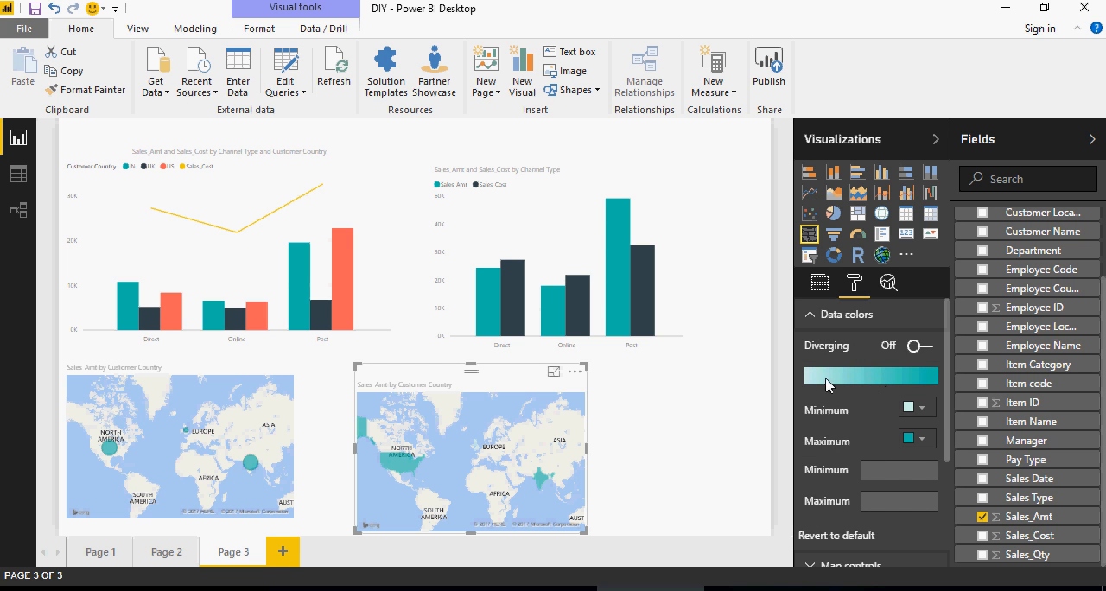
click(926, 413)
click(858, 445)
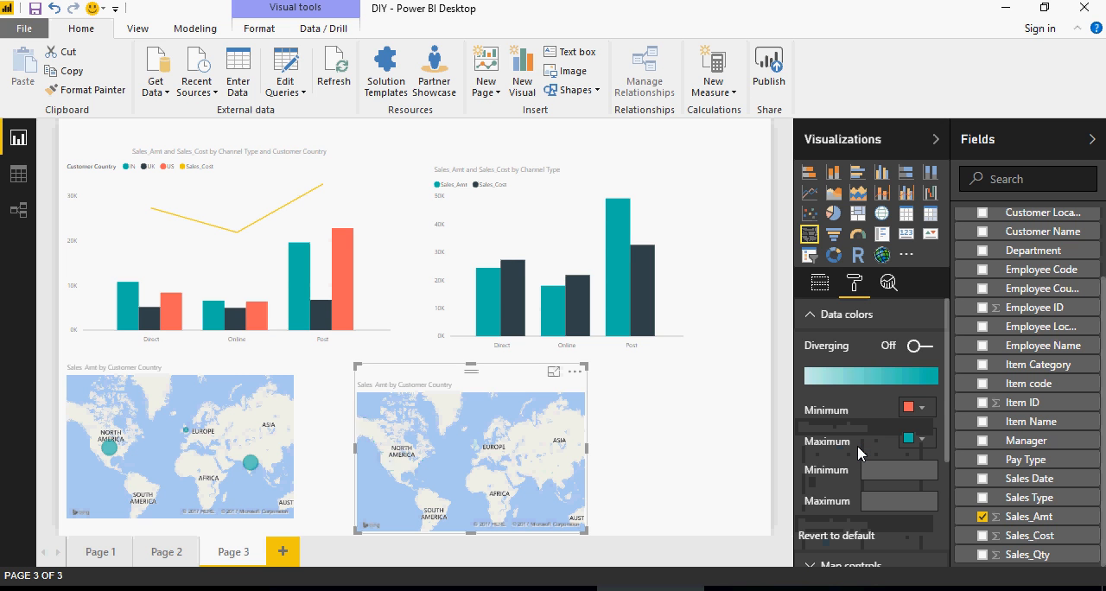
click(916, 438)
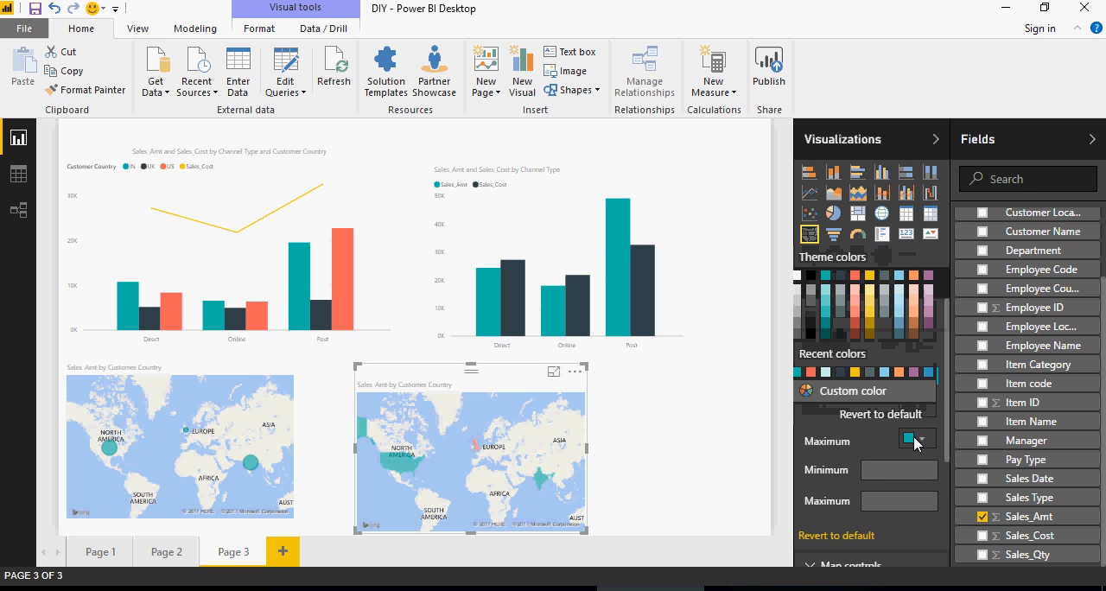
click(855, 372)
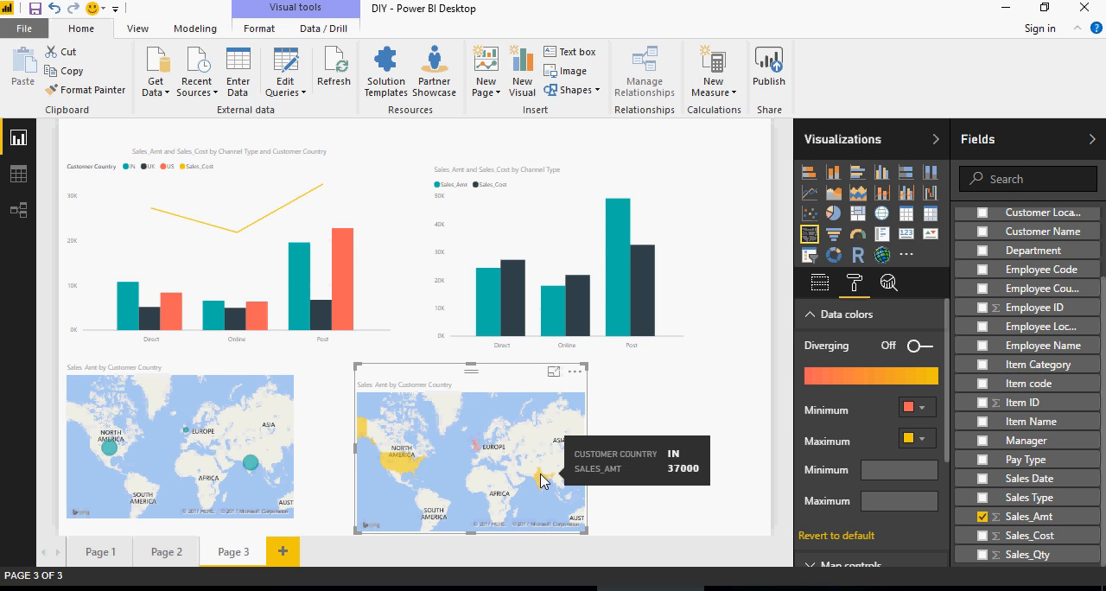
- Inspect the filled map's sales amounts by country and review its remaining format options
mouse_move(406, 473)
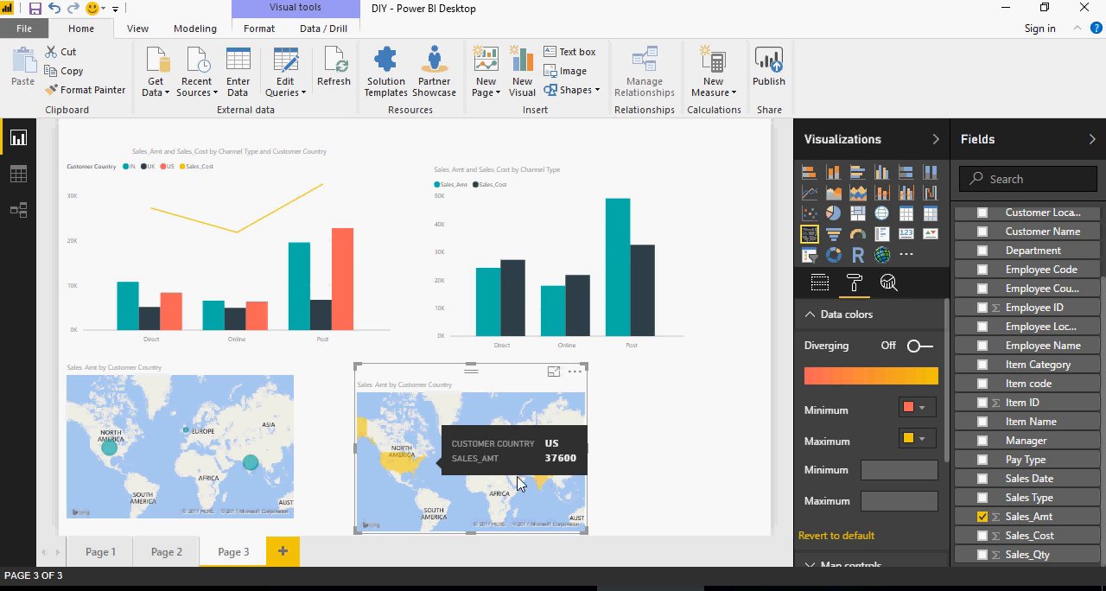
scroll(861, 464, down, 1)
scroll(864, 464, down, 1)
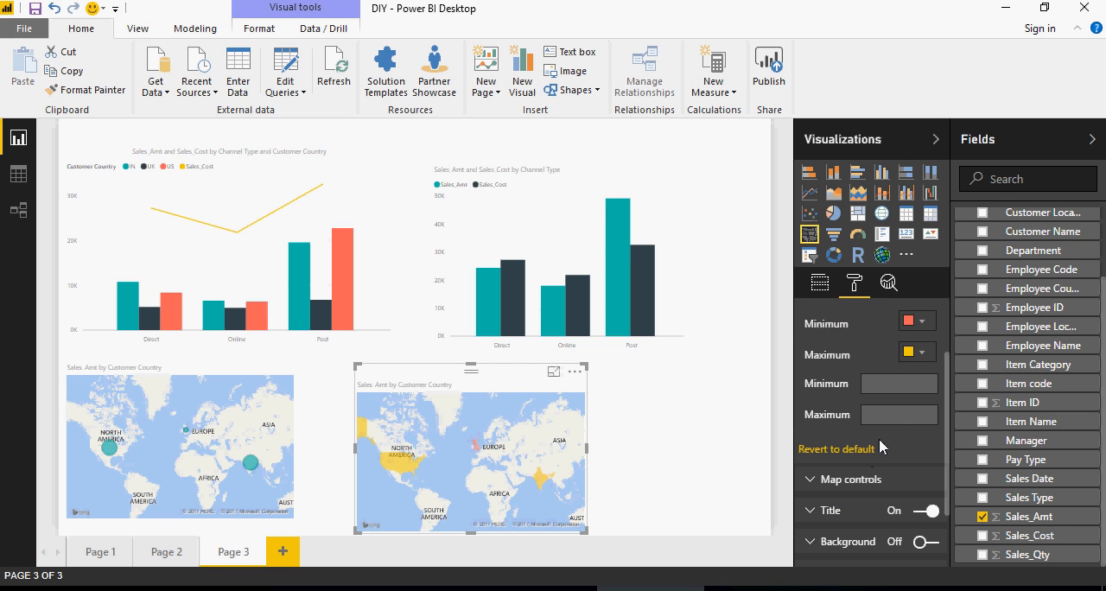
scroll(882, 430, down, 2)
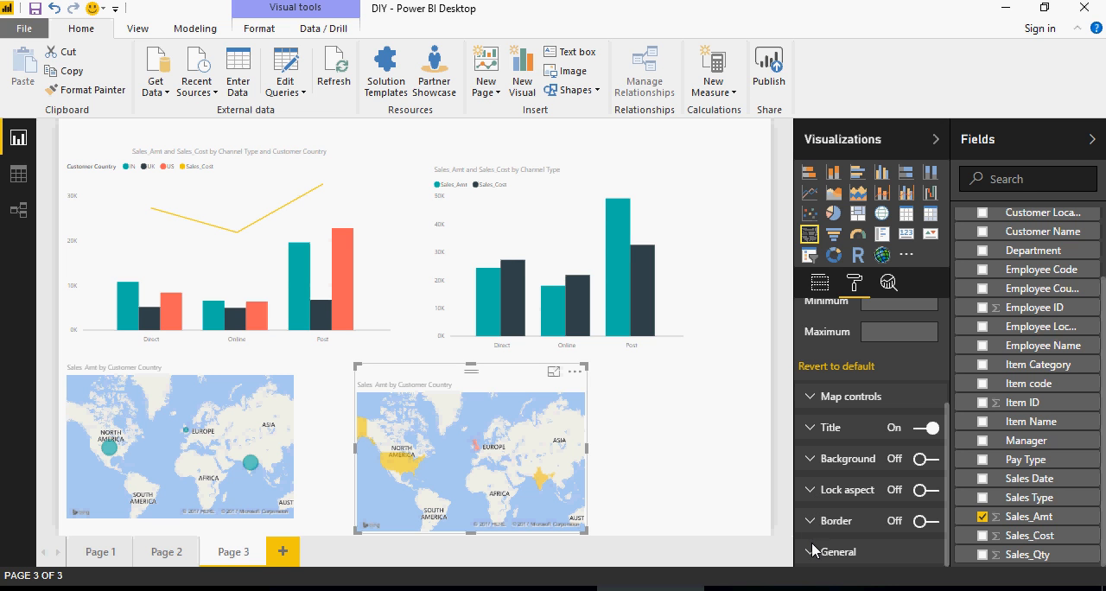
scroll(819, 484, up, 2)
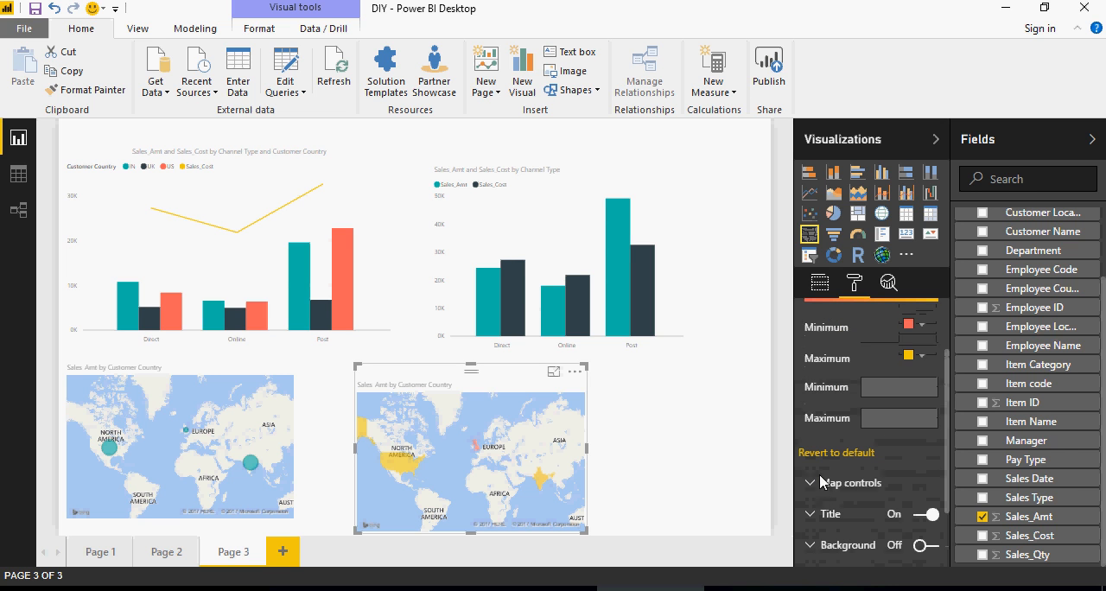
- Replace Sales_Amt with Sales_Qty as the filled map's color saturation field
click(982, 555)
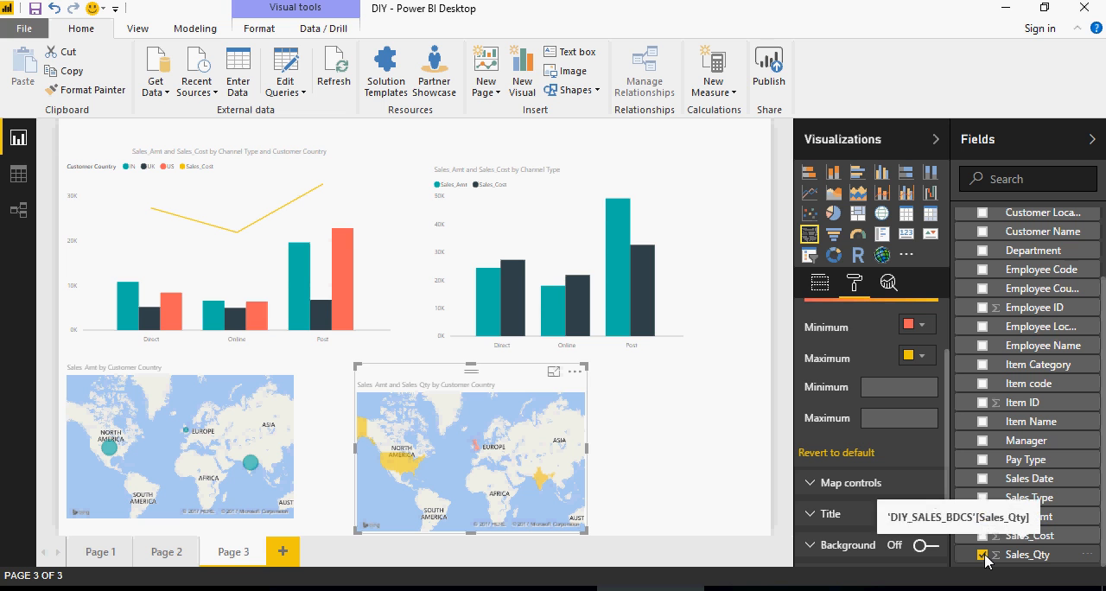
scroll(930, 474, up, 1)
scroll(929, 474, up, 1)
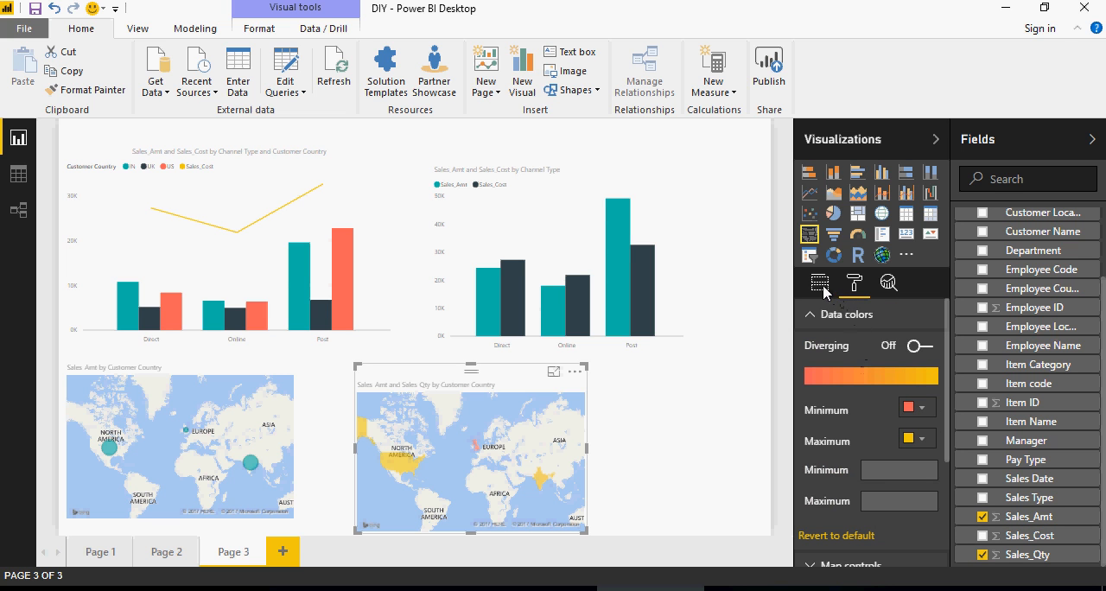
click(819, 282)
scroll(872, 423, down, 1)
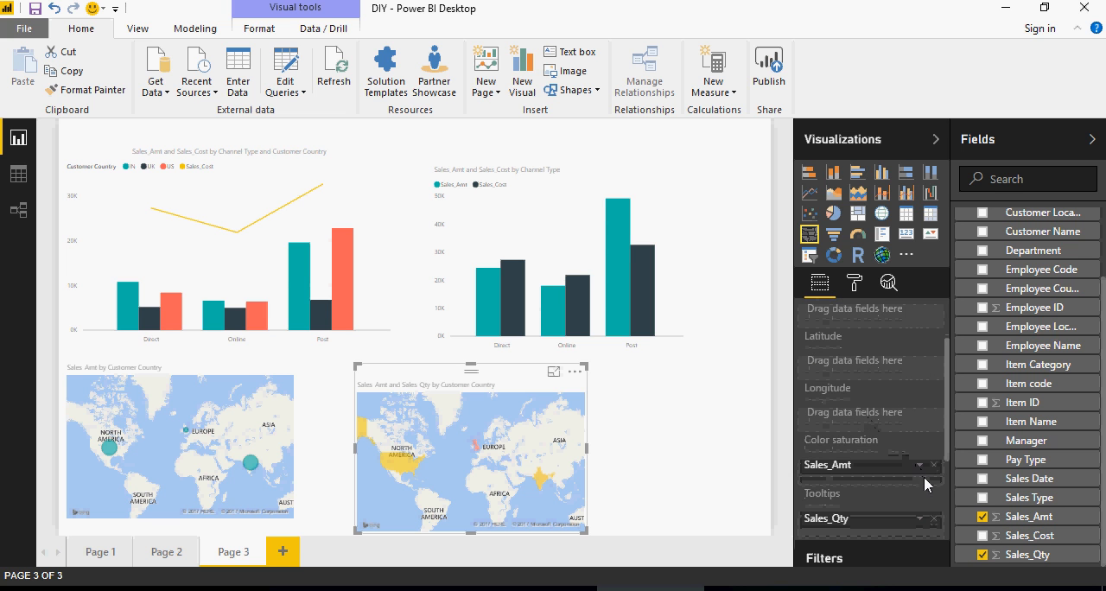
drag(901, 521, 900, 468)
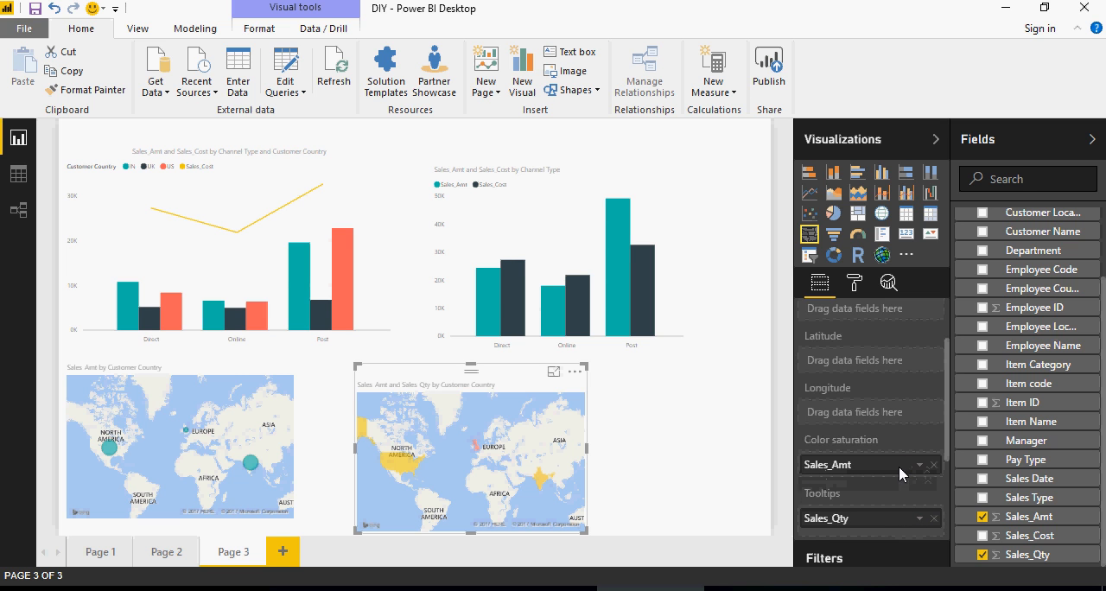
click(934, 465)
drag(880, 516, 882, 463)
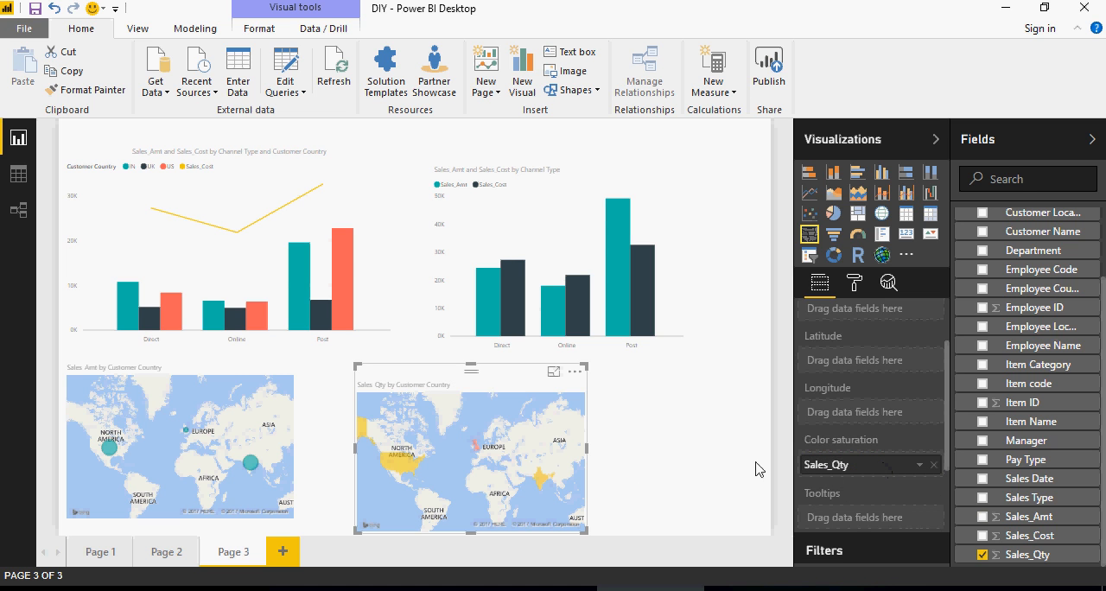
mouse_move(543, 485)
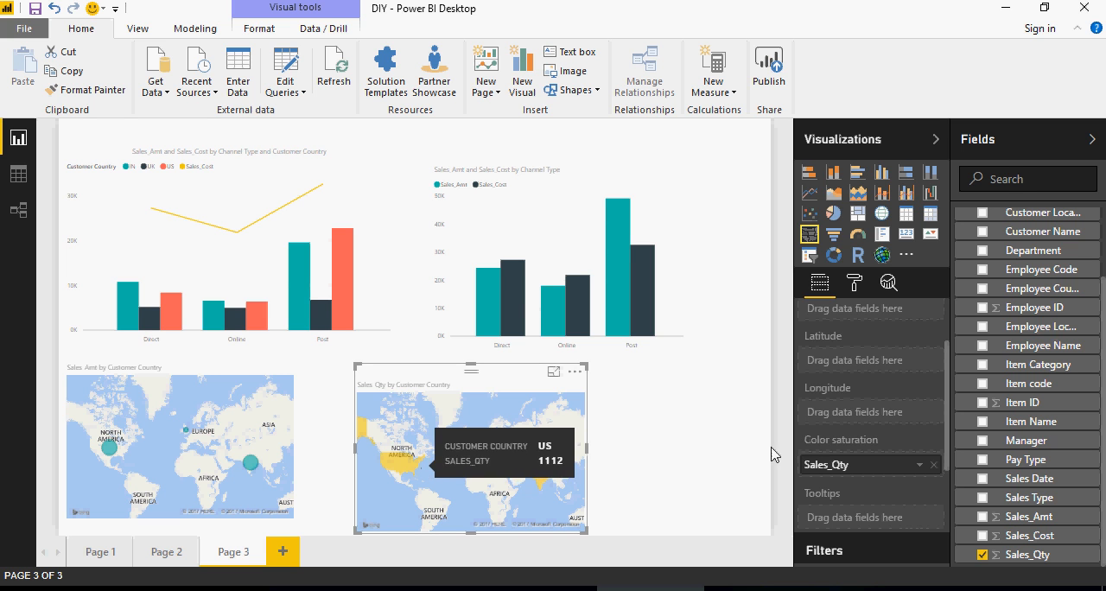
- Replace Customer Country with Employee Country as the filled map's location field
scroll(854, 412, up, 2)
scroll(1030, 347, up, 2)
scroll(1029, 346, up, 1)
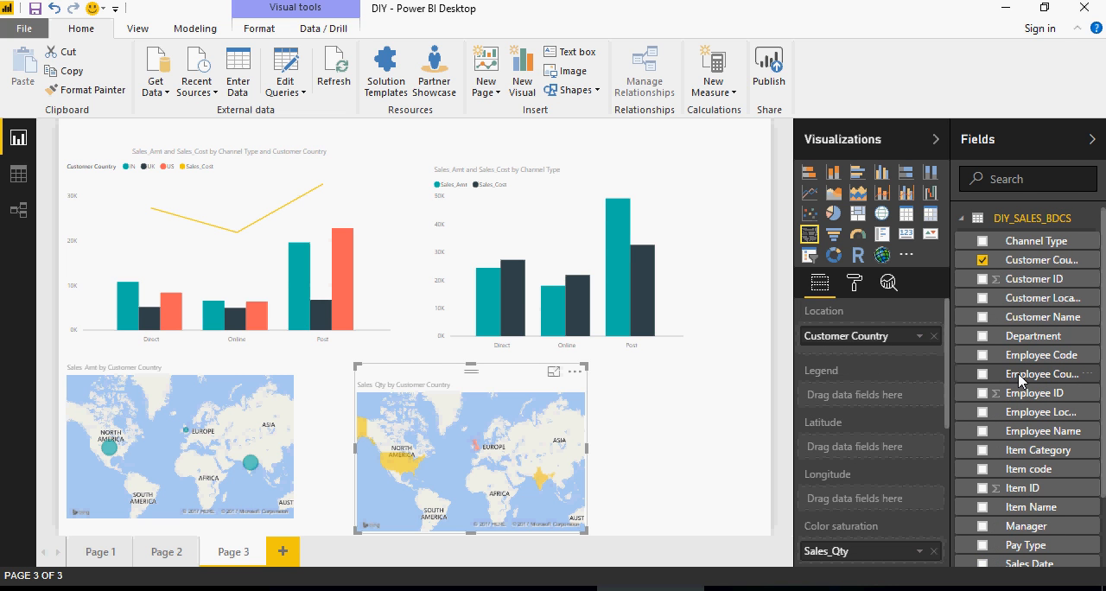
drag(1018, 373, 885, 342)
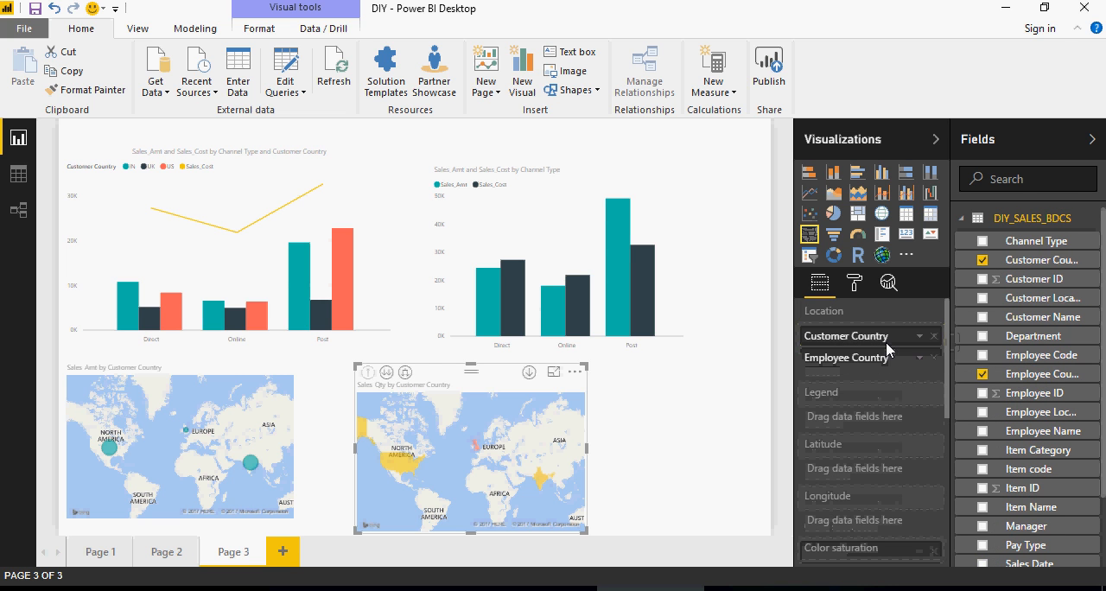
click(934, 337)
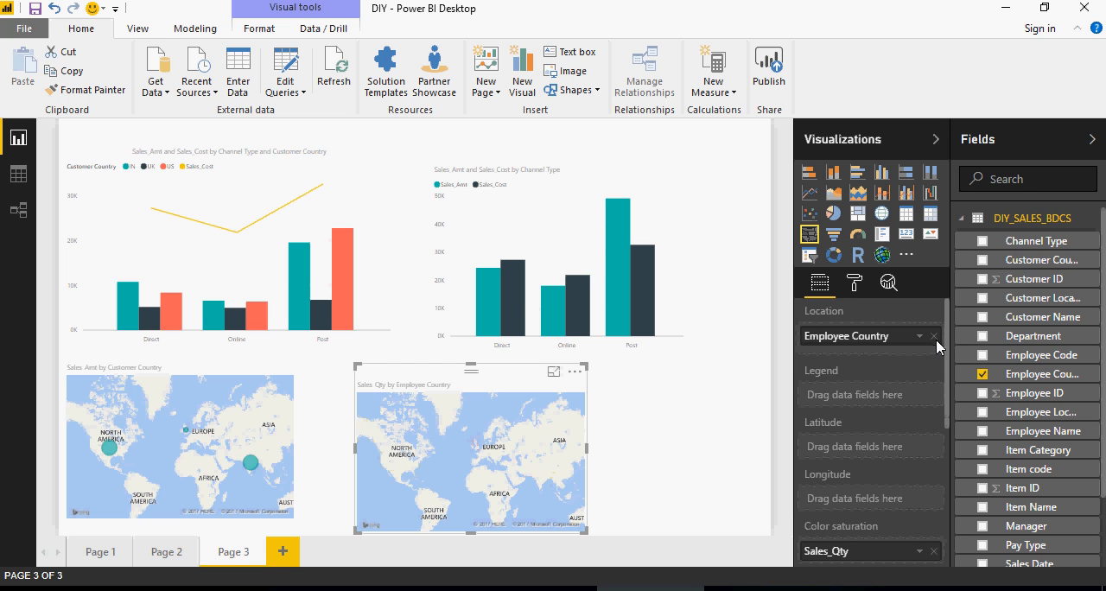
scroll(894, 387, down, 3)
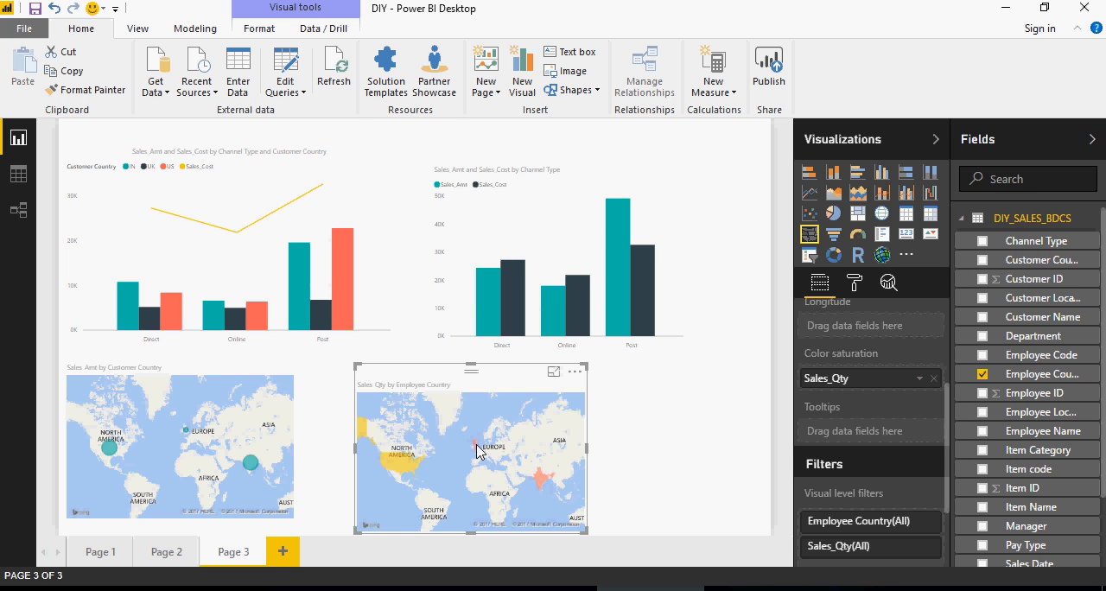
- Enlarge the filled map in focus mode, examine Sales_Qty for each employee country, and return to the report
mouse_move(476, 444)
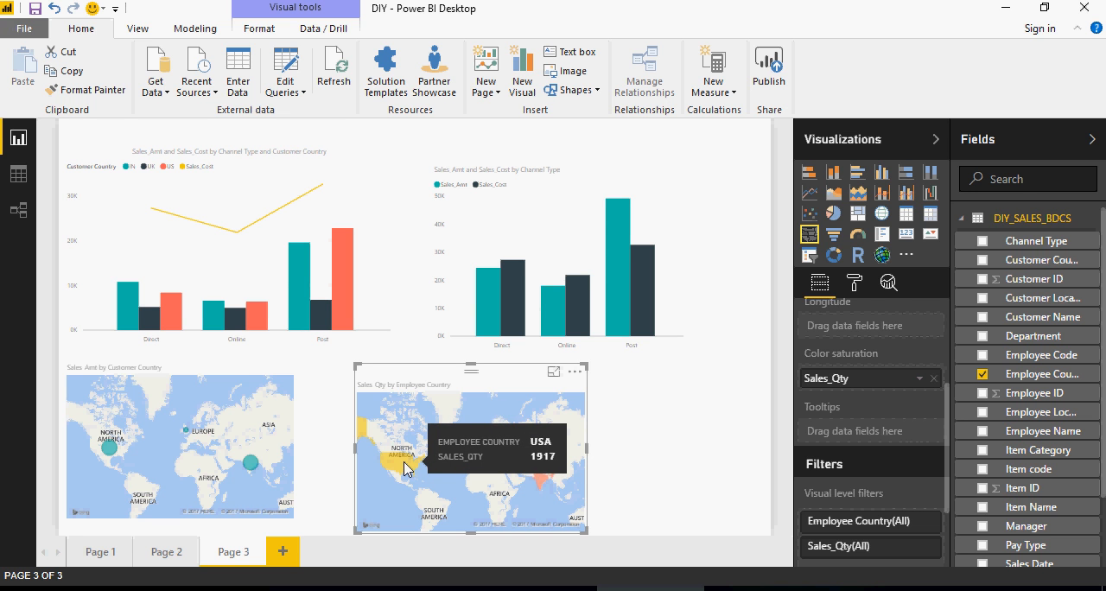
click(553, 372)
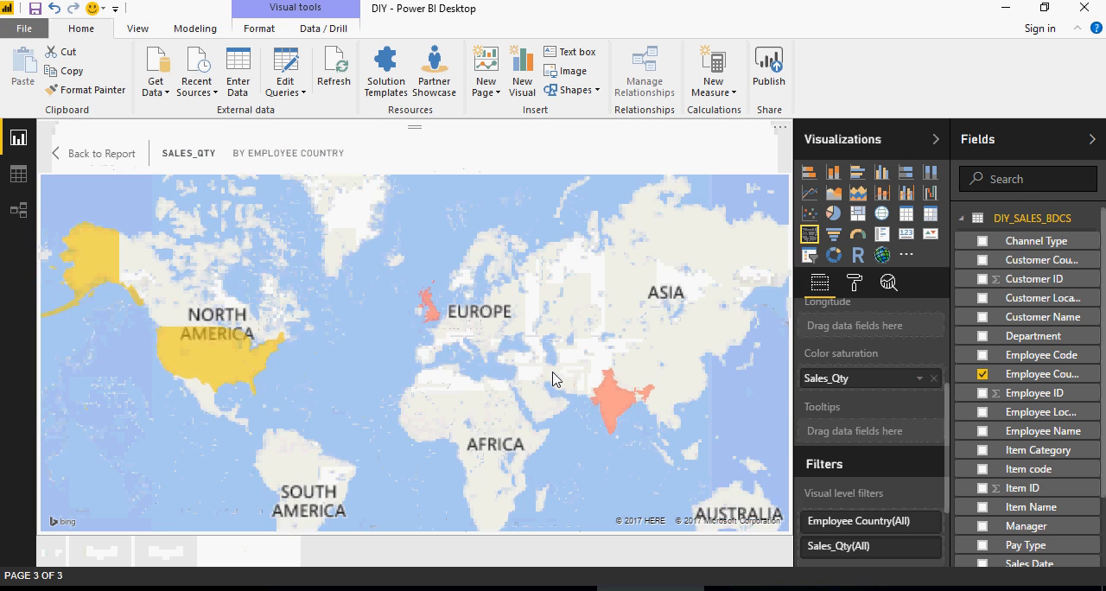
mouse_move(648, 400)
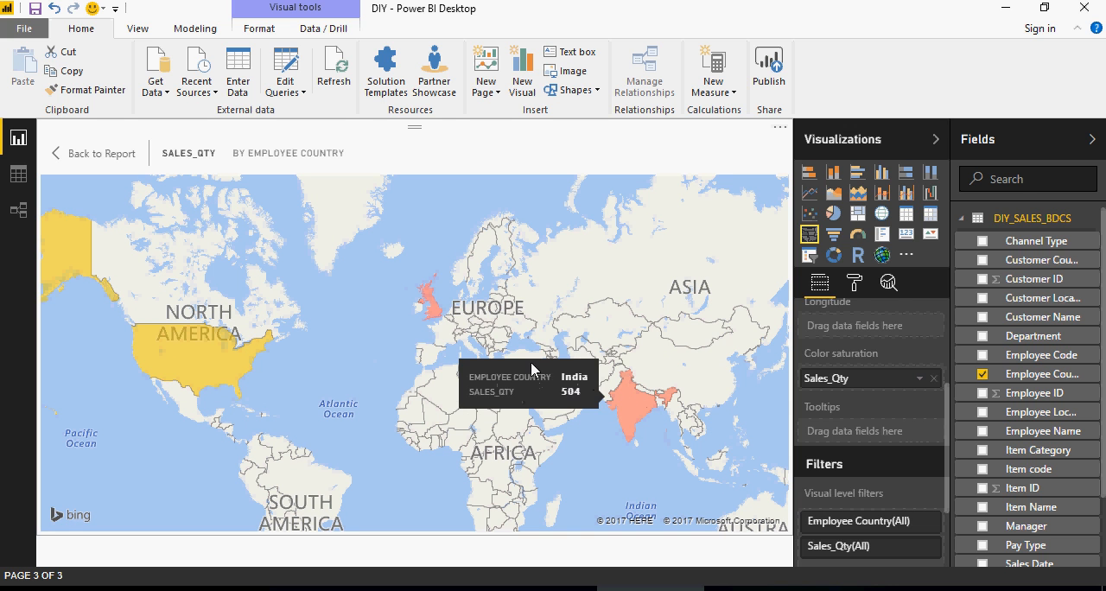
mouse_move(432, 316)
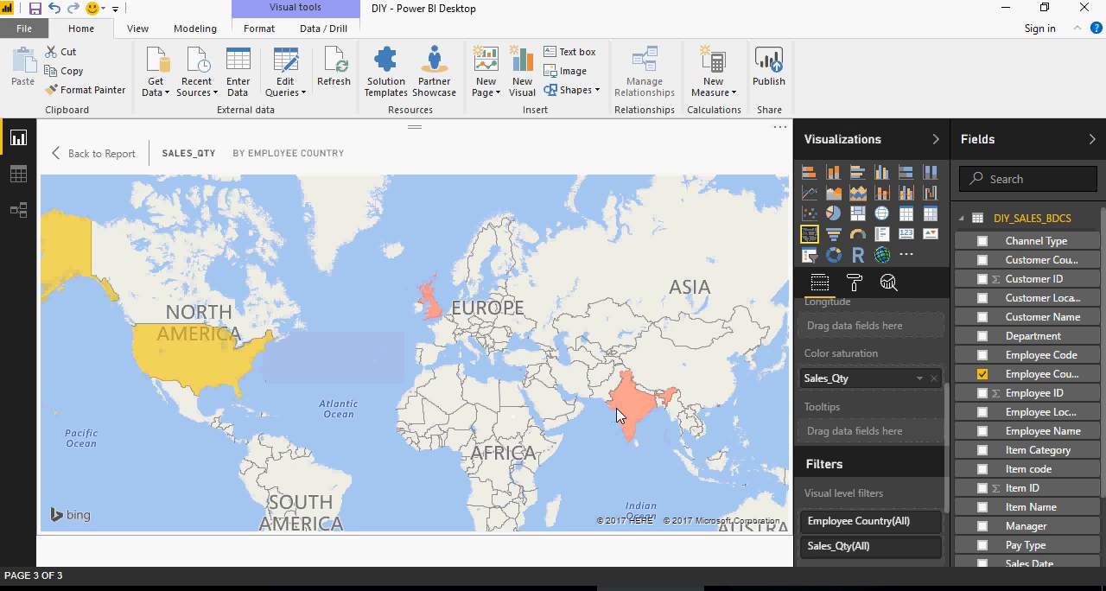
mouse_move(619, 410)
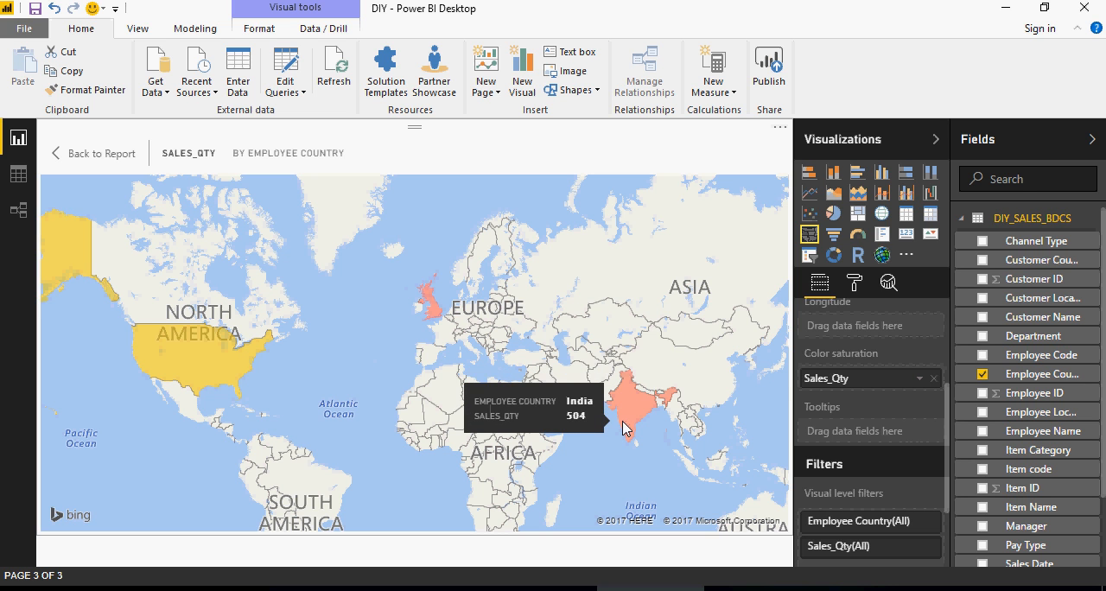
click(126, 153)
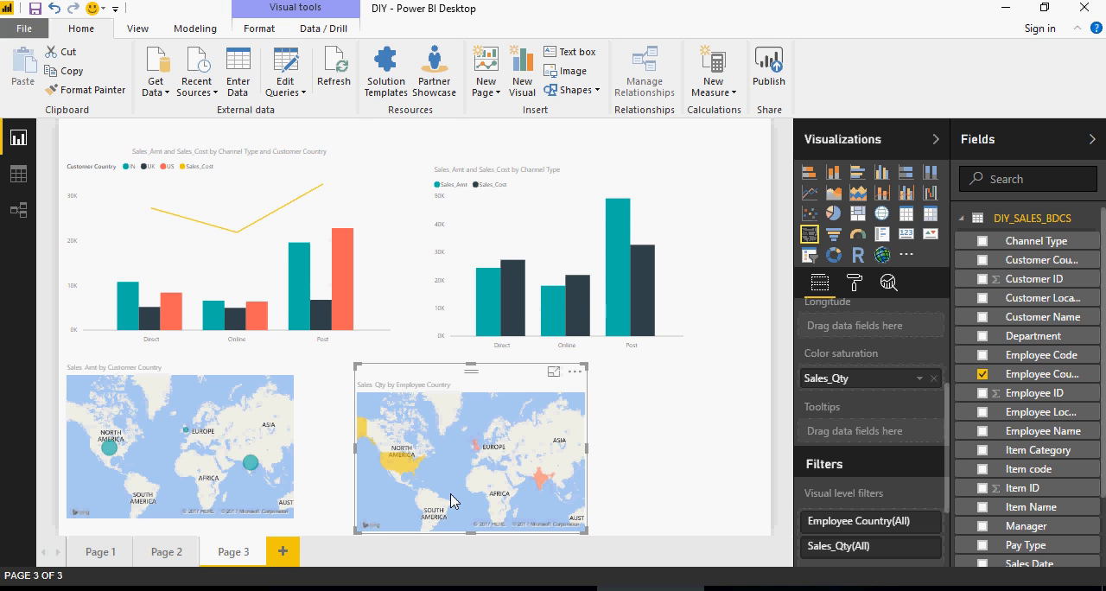
- Add Channel Type as the legend of the bubble map showing Sales_Amt by Customer Country
scroll(826, 420, up, 4)
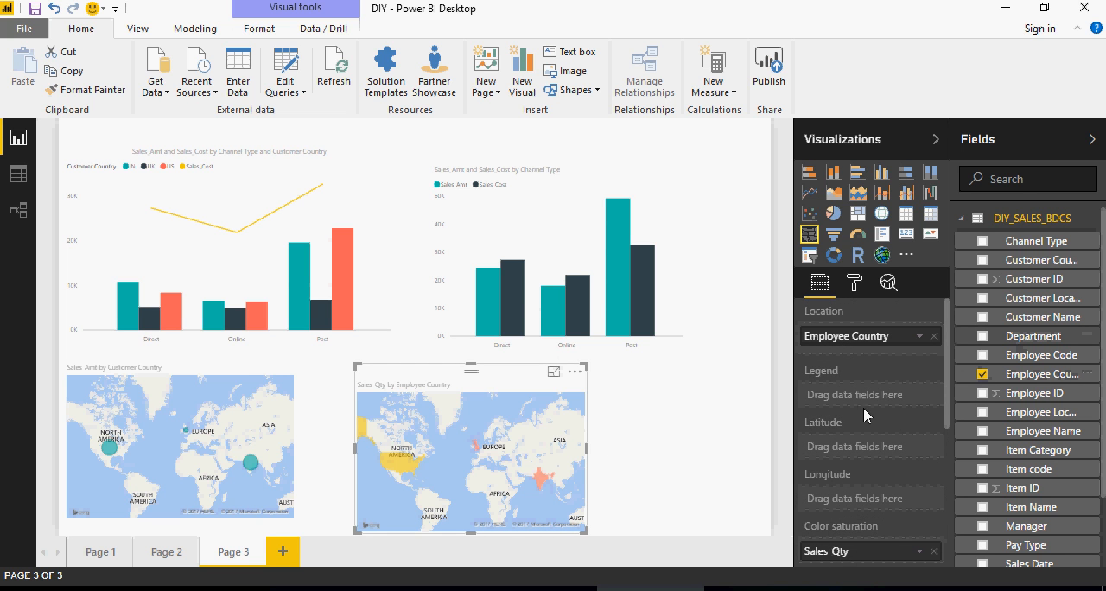
click(268, 467)
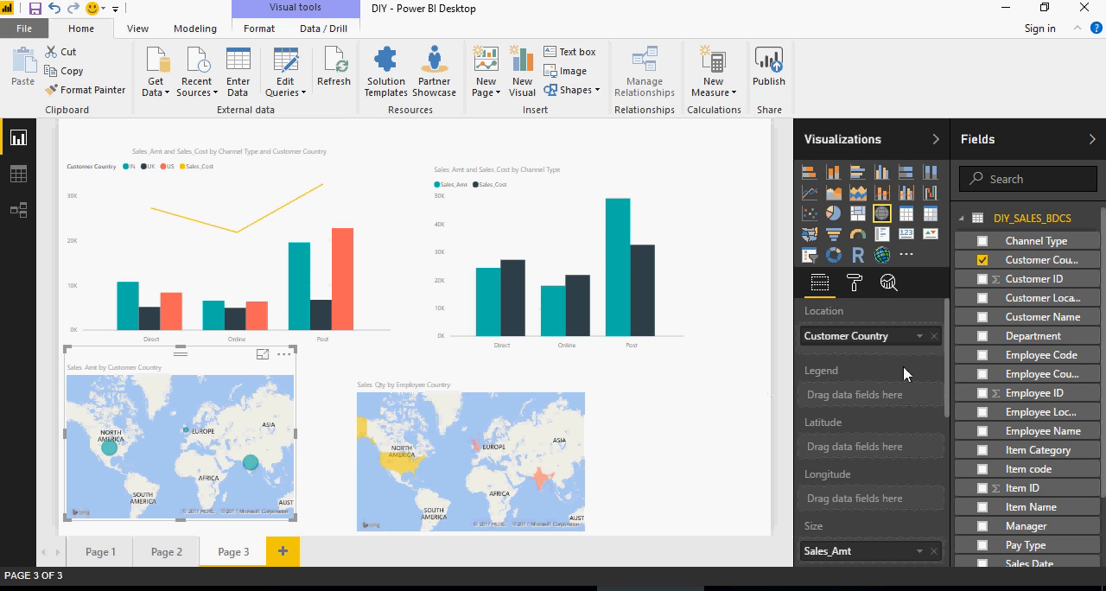
drag(1037, 242, 868, 393)
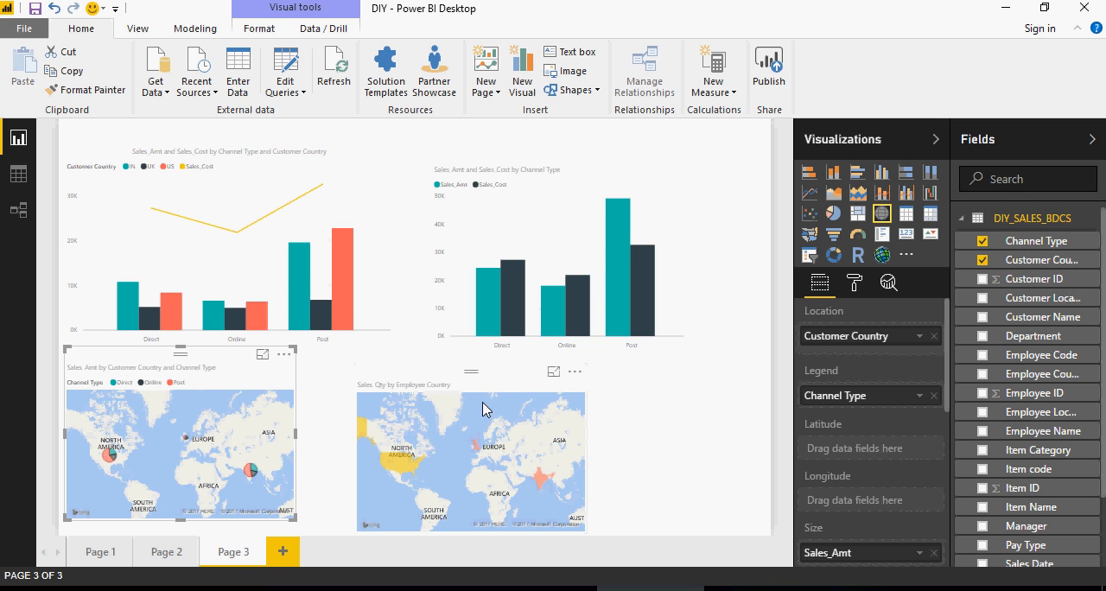
- Enlarge the bubble map in focus mode, examine its Sales_Amt slices by channel type, and return to the report
click(262, 354)
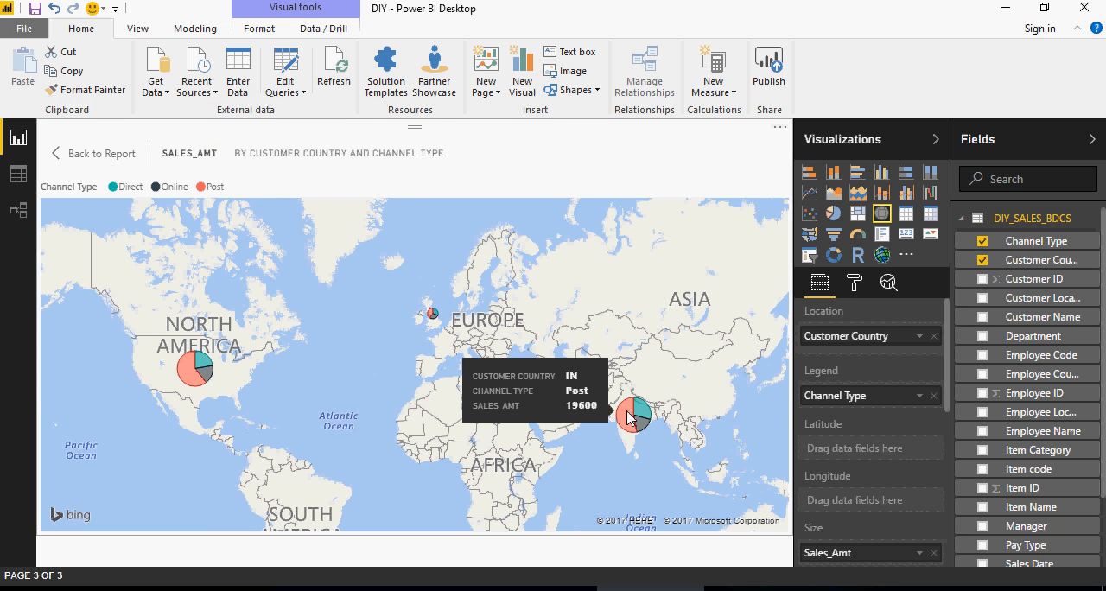
mouse_move(640, 418)
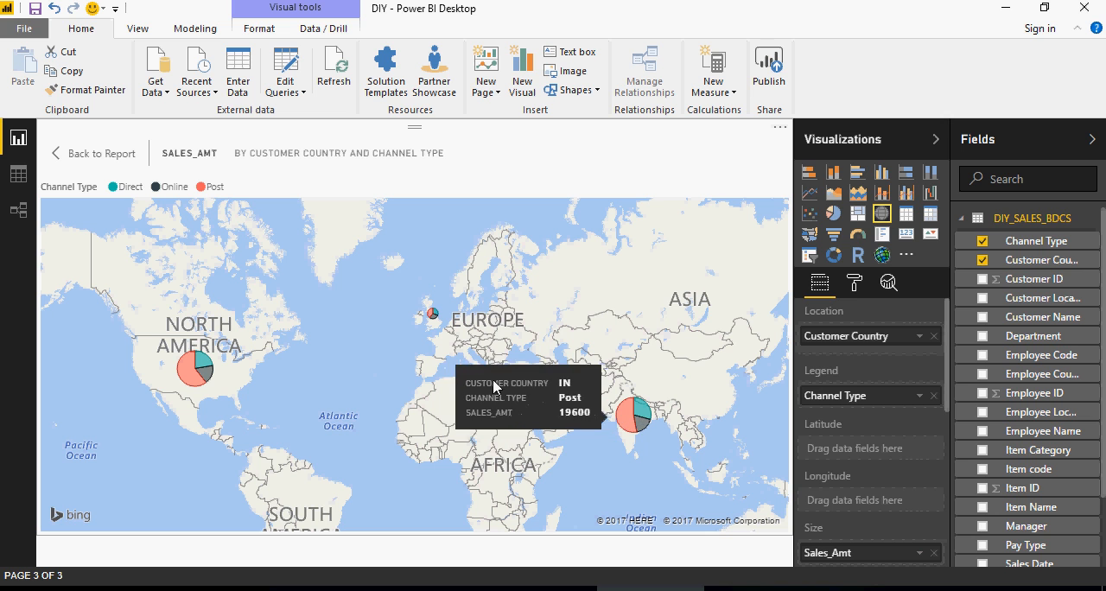
mouse_move(432, 315)
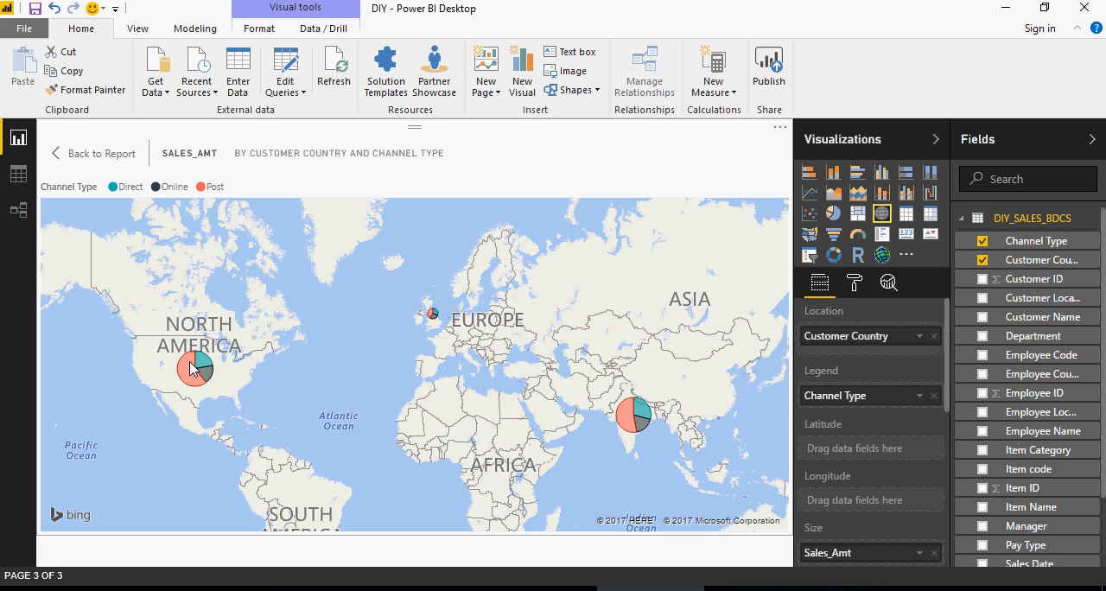
mouse_move(192, 363)
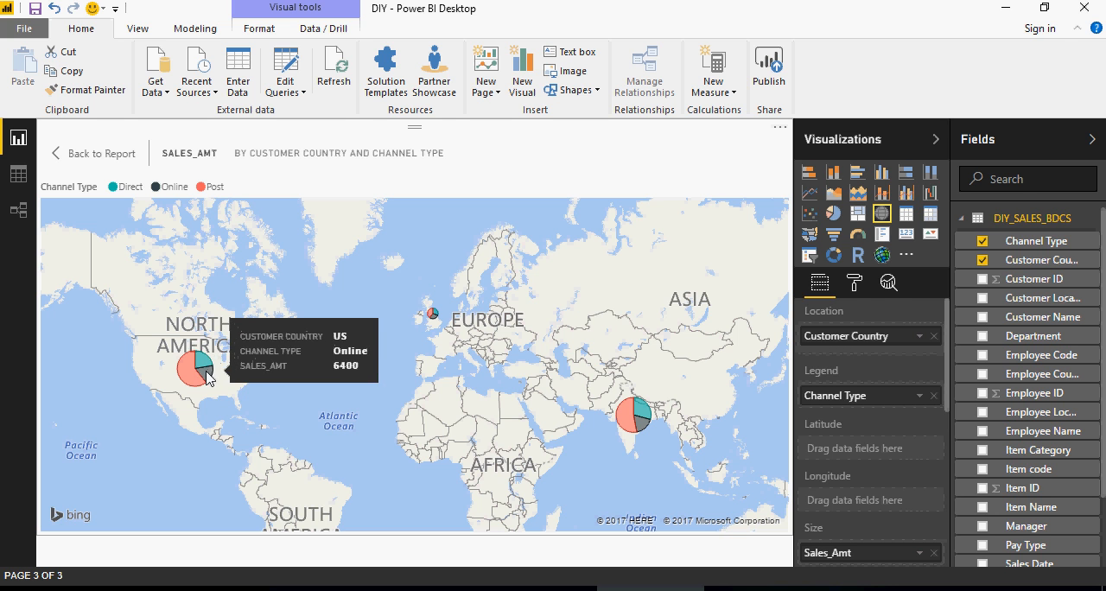
click(115, 154)
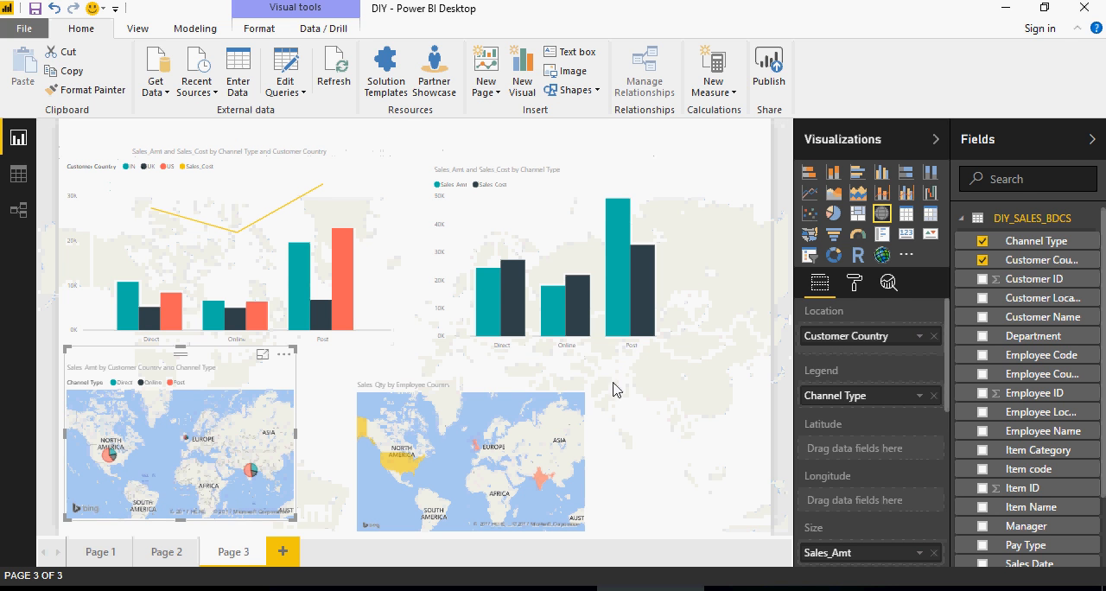
- Remove Channel Type from the bubble map's legend and add it back
click(934, 395)
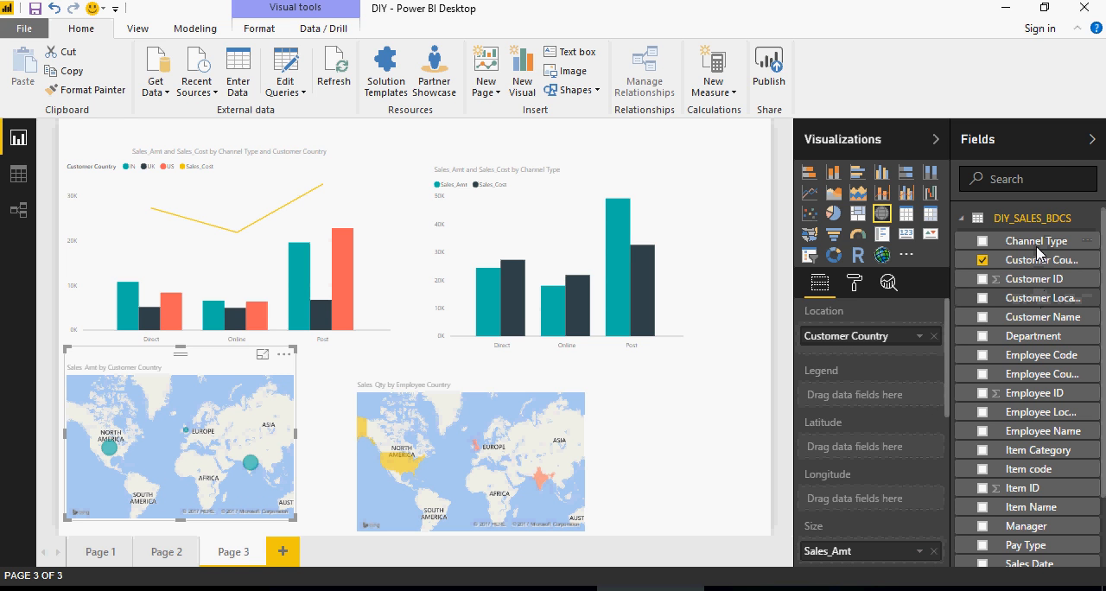
drag(1037, 250, 889, 404)
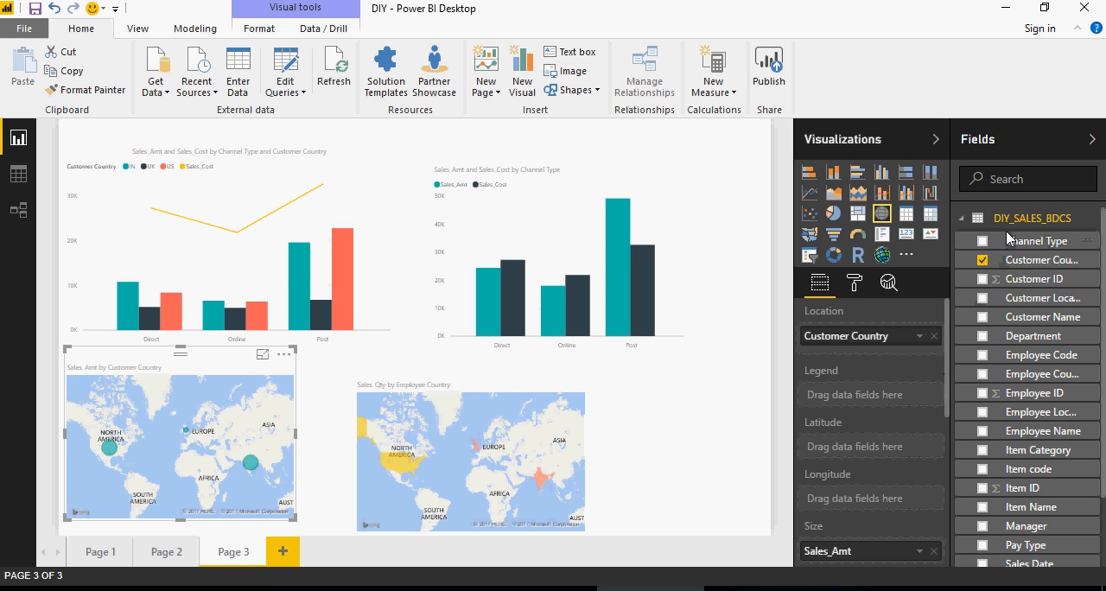
drag(1003, 238, 831, 391)
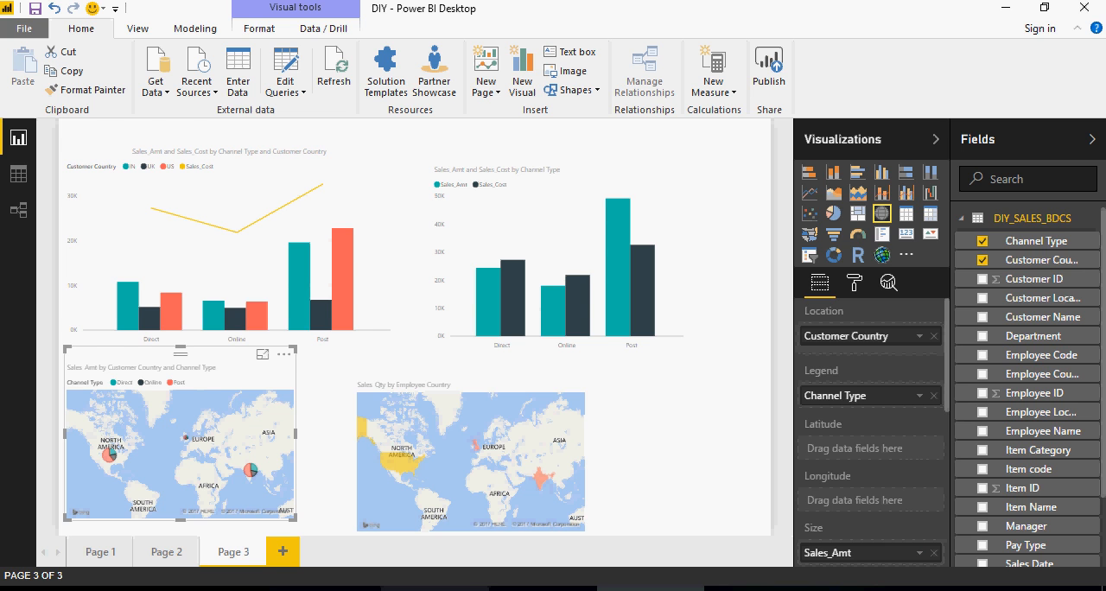
- Switch to the Notepad notes and add the line "10- Do the following Hands on exercises." after item 9, followed by a blank line
click(542, 588)
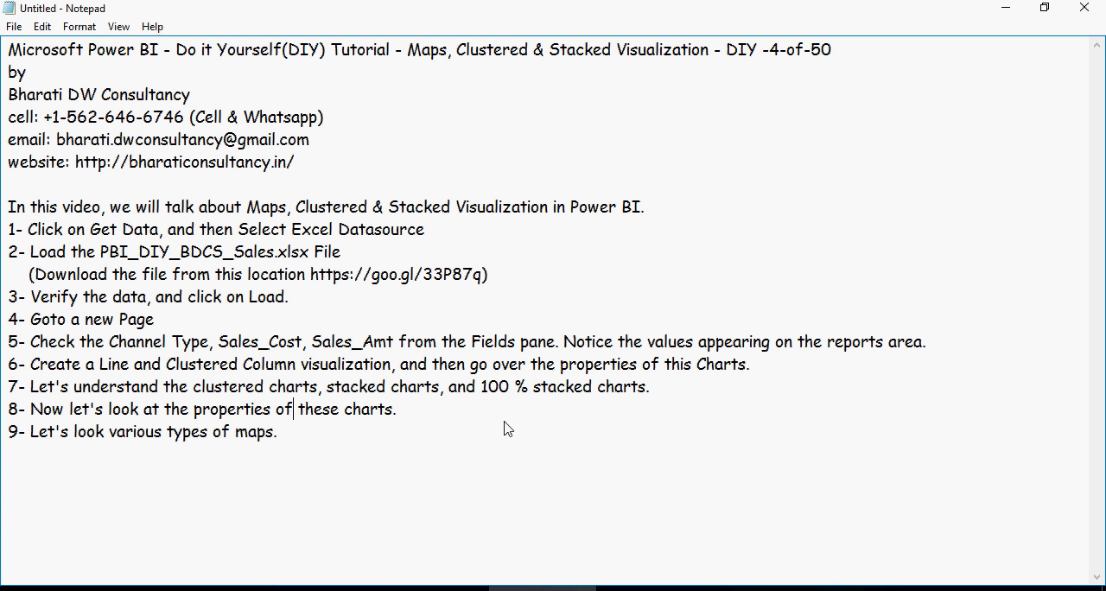
click(403, 467)
key(Return)
text(10- Do the following Hands on exercises.)
key(Return)
key(Return)
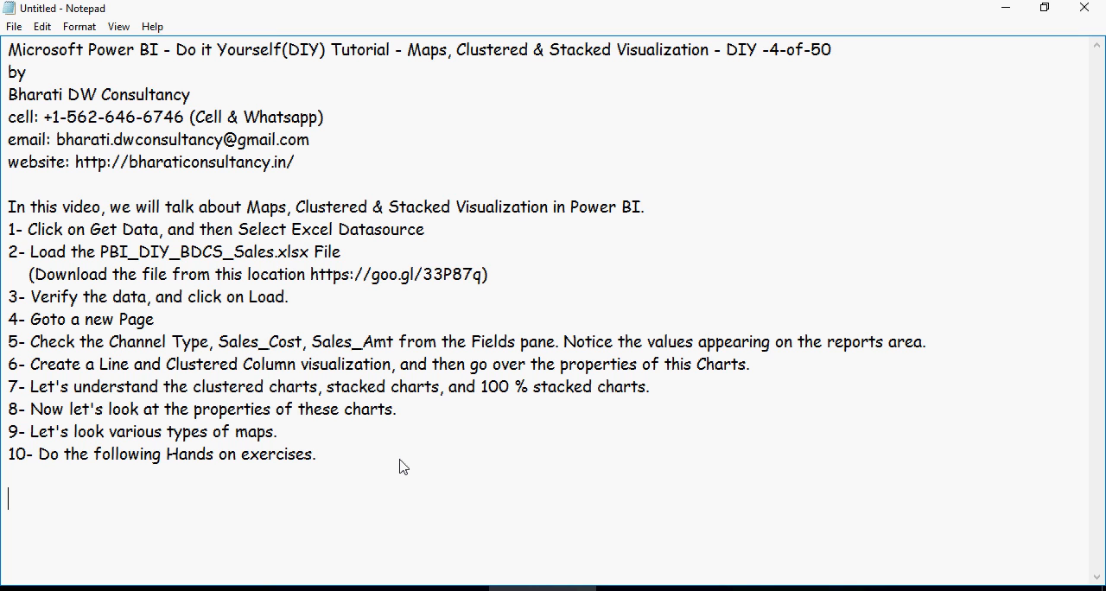
- Paste the copied "Hands on - DIY #5" exercise list below item 10 and add blank lines after it
click(334, 486)
text(Hands on - DIY #5 1- Add a new page, from the bottom of the screen. 2- Select the Manager, Item Category and Sales_Cost from the Fields pane. Notice the values appearing on the reports area. 3- Change the visualization to Clustered Columns chart. Then Clustered bar charts. 4- Add Area chart with Pay Type, Item Name and Sales_Qty, Scatter Charts with Department, Manager, and Sales_Qty. 5- Notice the properties of the charts.)
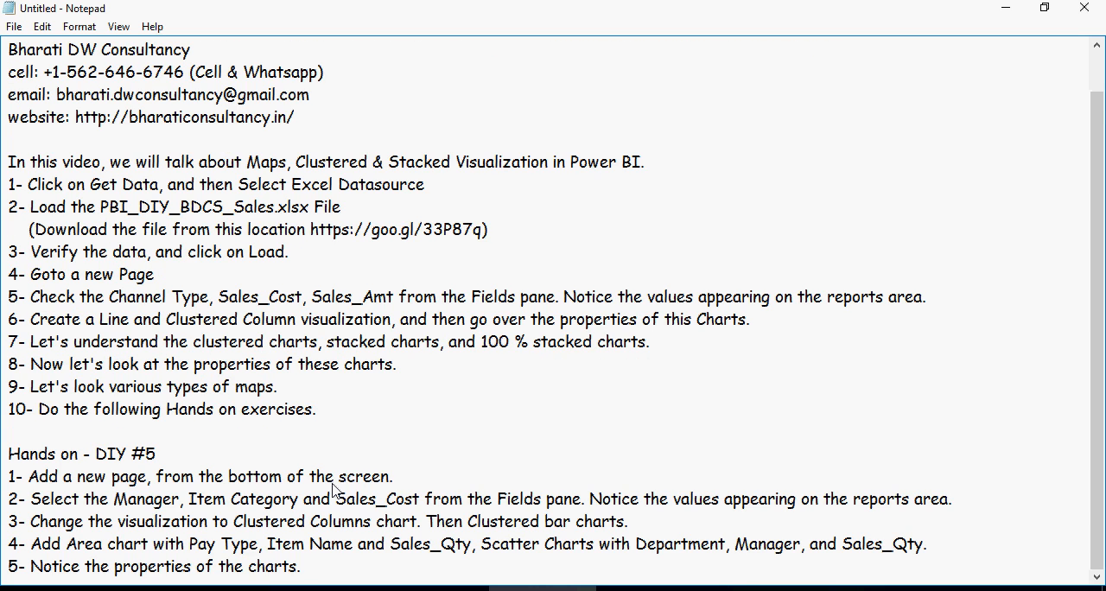
key(Return)
key(Return)
key(Return)
key(Return)
key(Return)
key(Return)
key(Return)
key(Return)
key(Return)
key(Return)
key(Return)
key(Return)
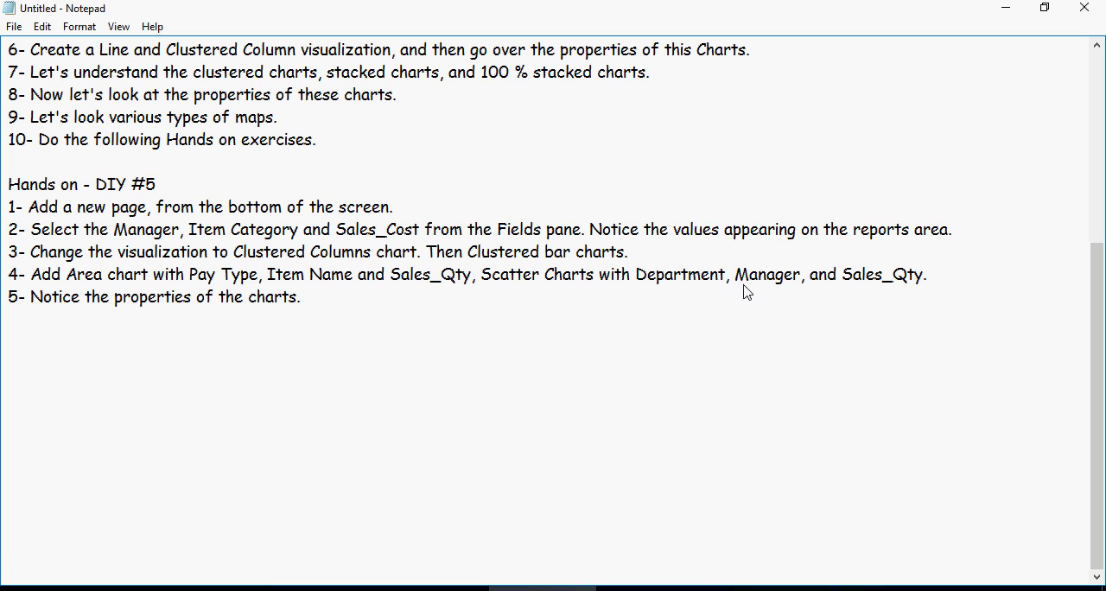
- Paste the copied "Hands on - DIY #6" exercise list below the DIY #5 list, leaving blank lines between them
drag(938, 280, 945, 260)
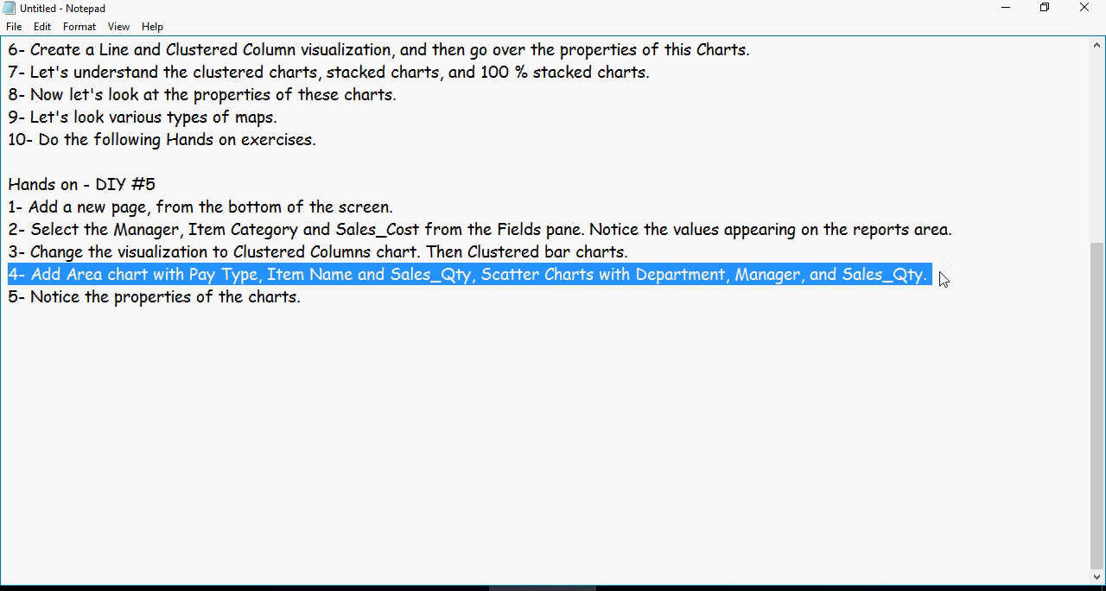
click(943, 279)
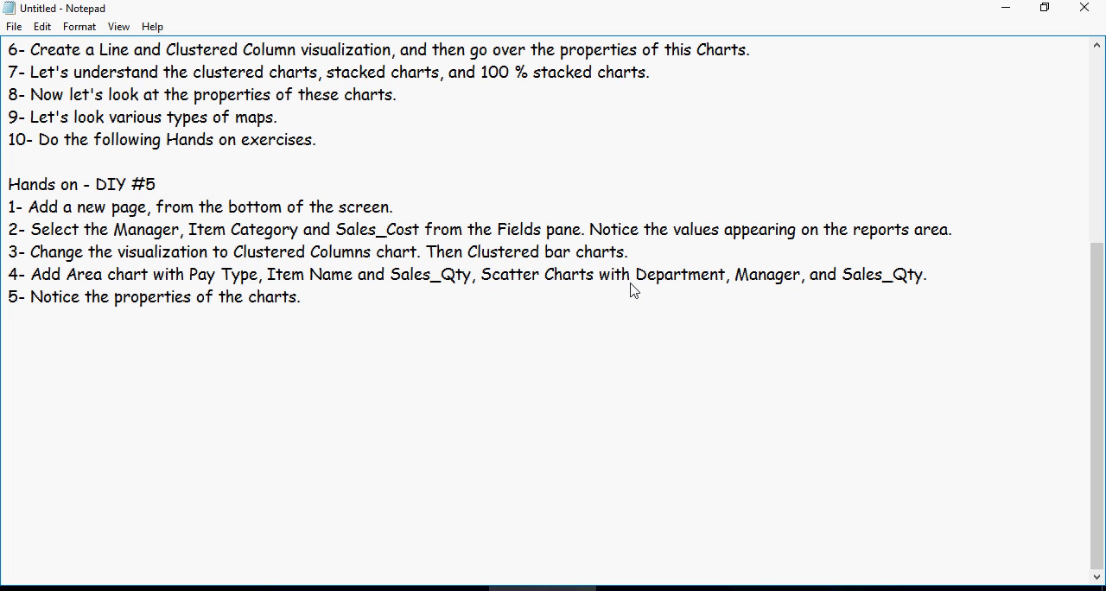
click(264, 363)
text(Hands on - DIY #6 1- Add a new page, from the bottom of the screen. 2- Select the Pay Type, Department and Sales_Cost from the Fields pane. Notice the values appearing on the reports area. 3- Change the visualization to 100% Stacked charts. Then Line and Clustered Column charts. 4- Add Stacked Charts with Pay Type, Item Name and Sales_Qty, Scatter Charts with Department, Manager, and Sales_Qty.  Note that you might have to drag and drop the columns in other areas of the properties. 5- Notice the properties of the charts.)
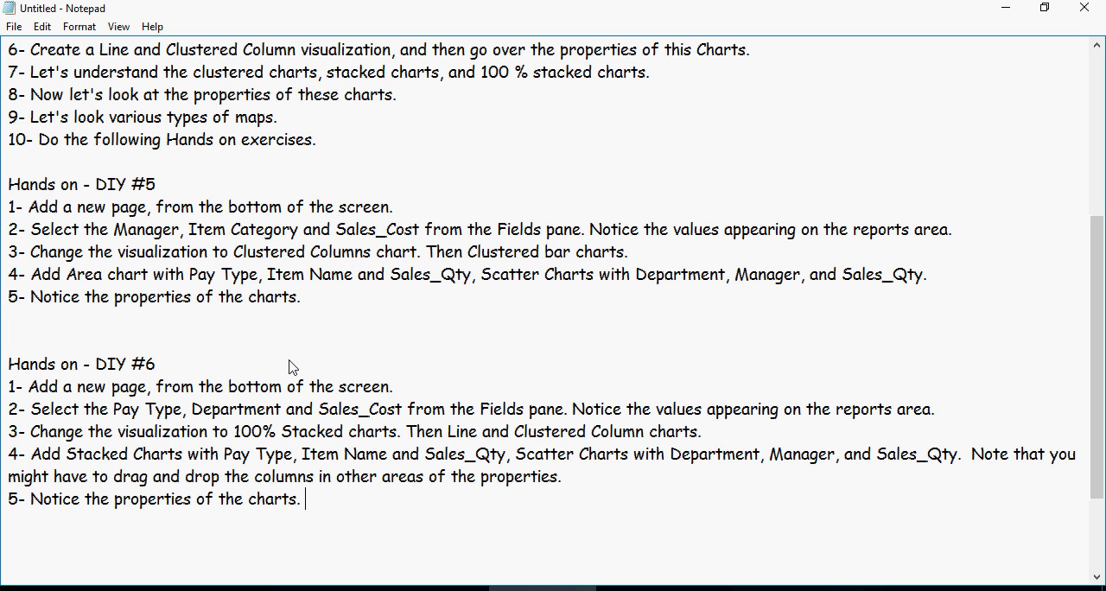
- Remove the "Scatter Charts with Department, Manager, and Sales_Qty" part from item 4 of DIY #6 and end the first sentence with a period after Sales_Qty
drag(398, 431, 741, 431)
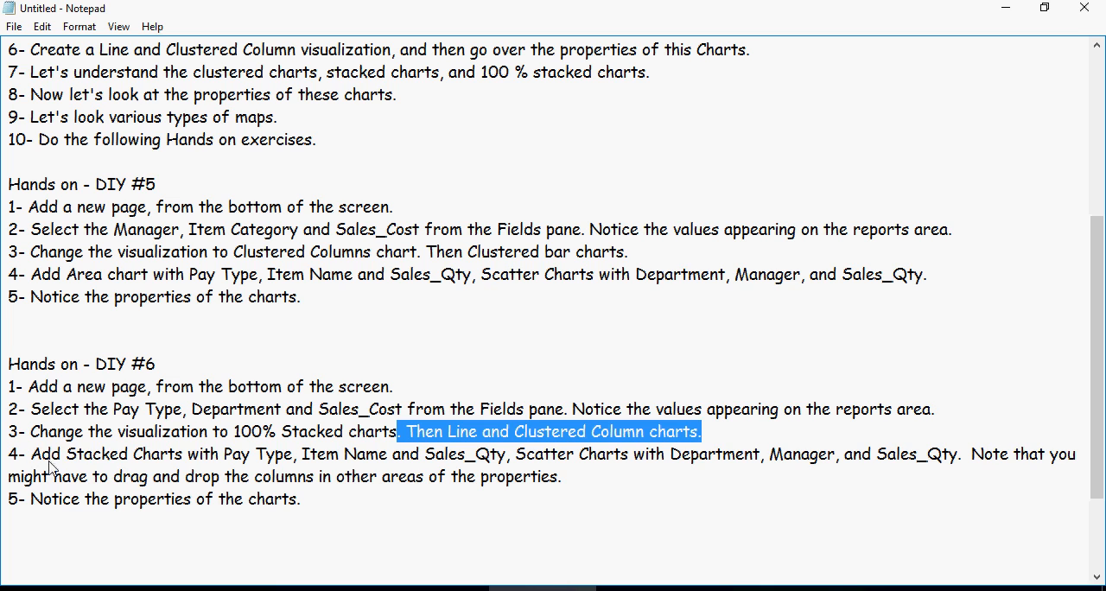
drag(32, 455, 517, 467)
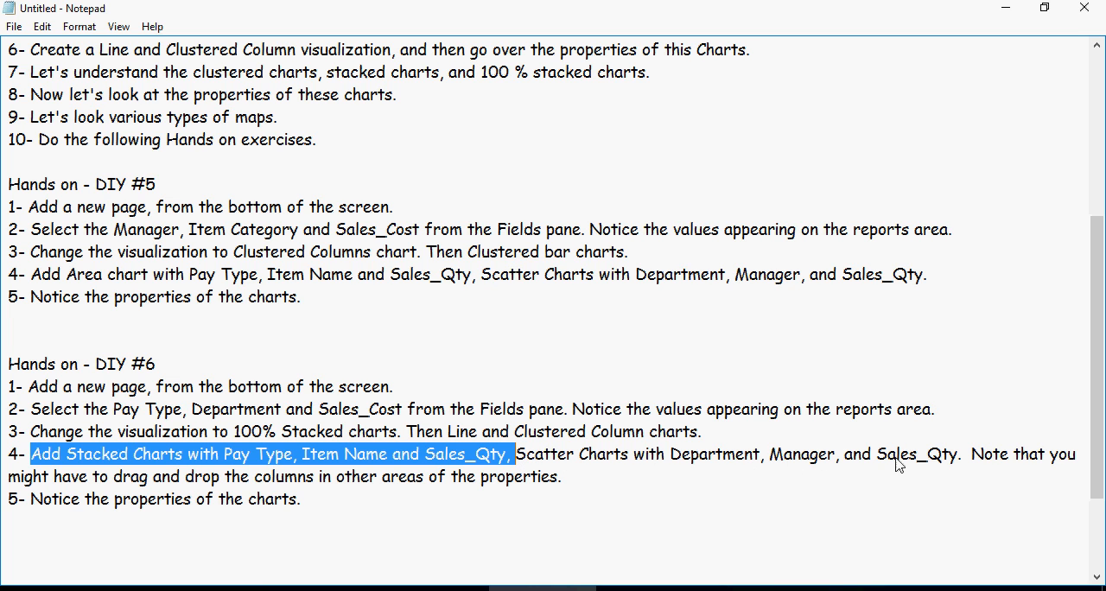
click(531, 289)
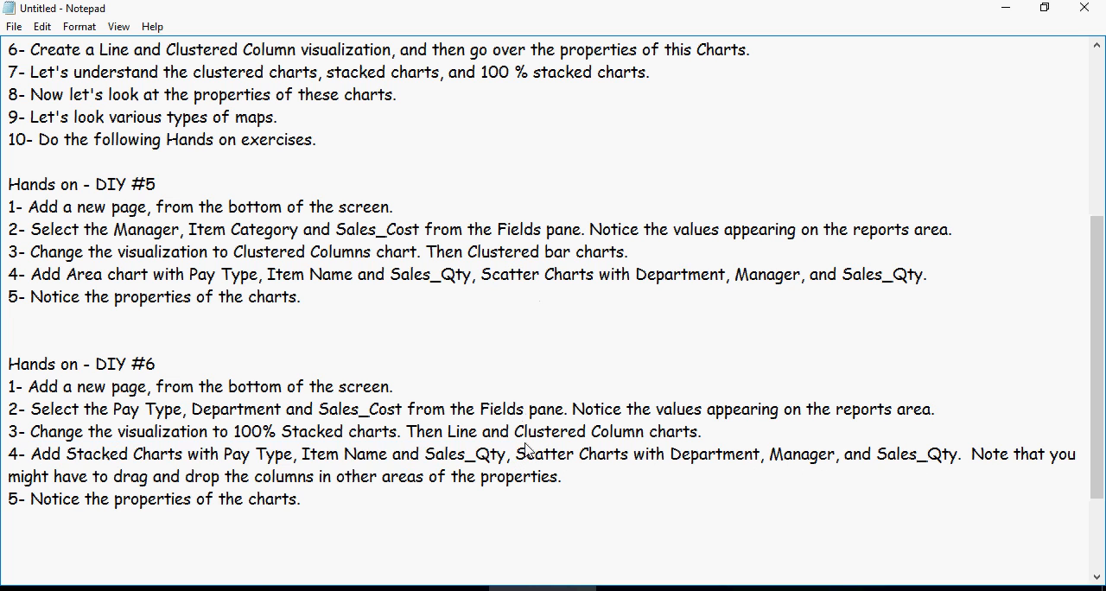
drag(516, 456, 973, 459)
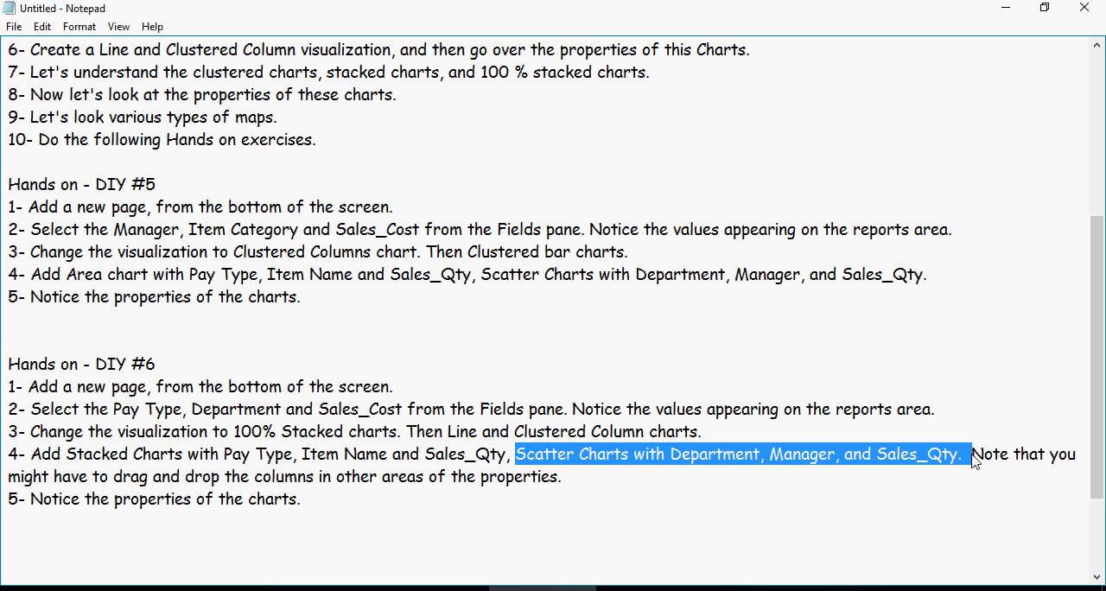
key(BackSpace)
key(BackSpace)
key(BackSpace)
text(.)
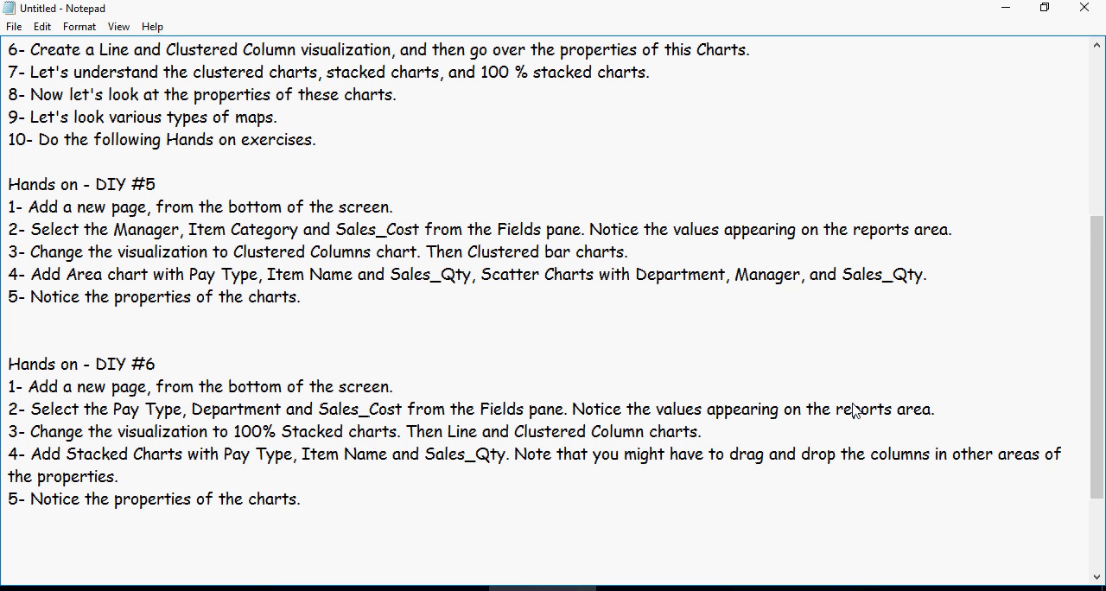
- Paste the copied "Hands on - DIY #7" exercise list below DIY #6, after a blank line, and review its three items
scroll(854, 410, down, 1)
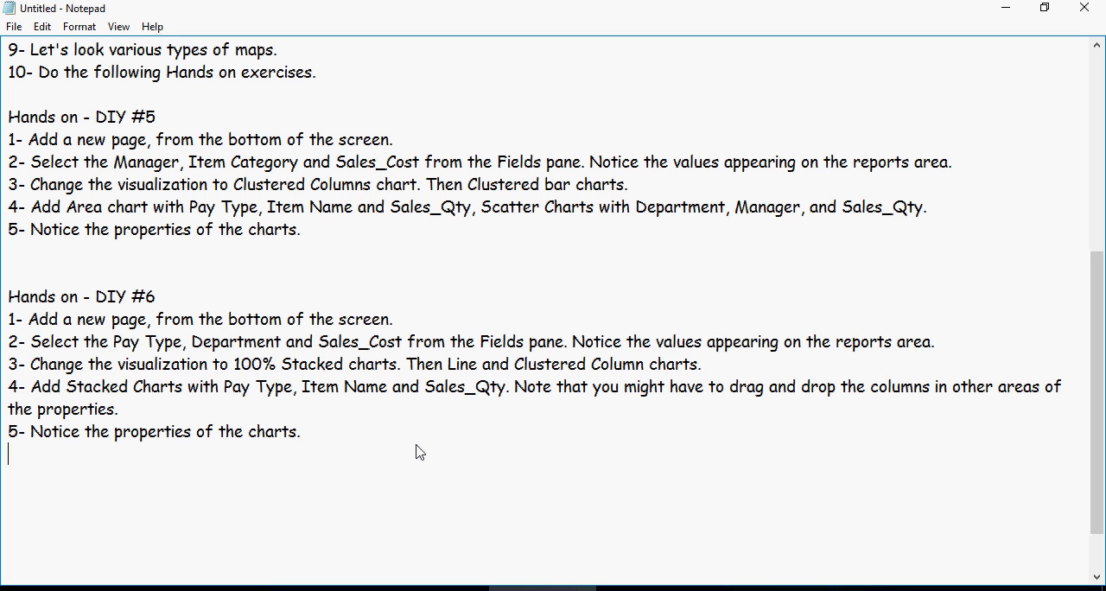
key(Return)
text(Hands on - DIY #7 1- Add a new page, from the bottom of the screen. 2- Select Employee Country, and then Sales Amount. 3- Try out various types of Maps.)
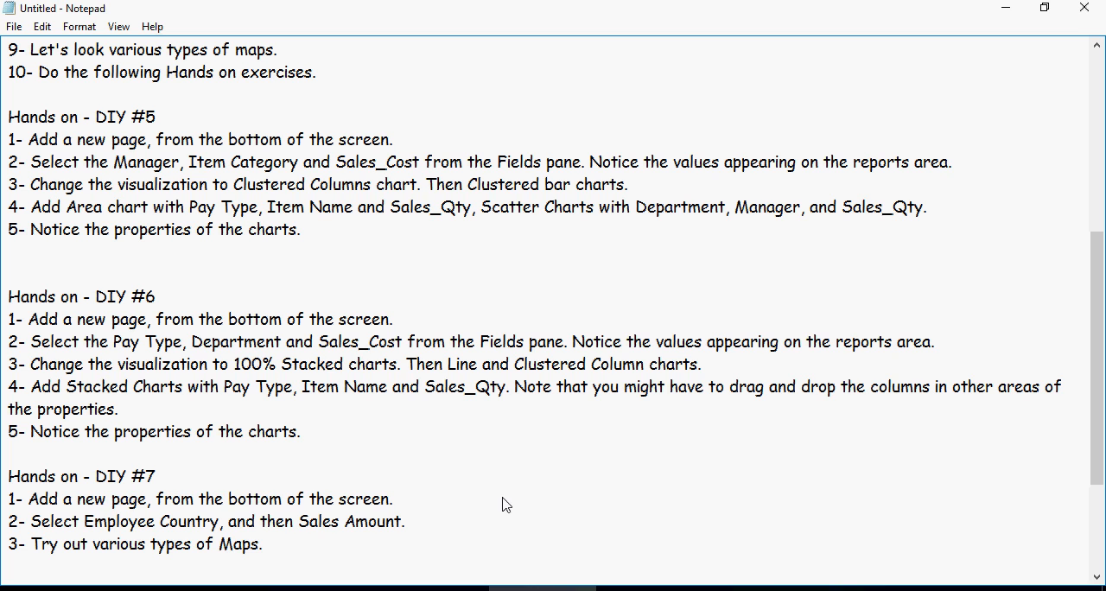
drag(93, 501, 356, 516)
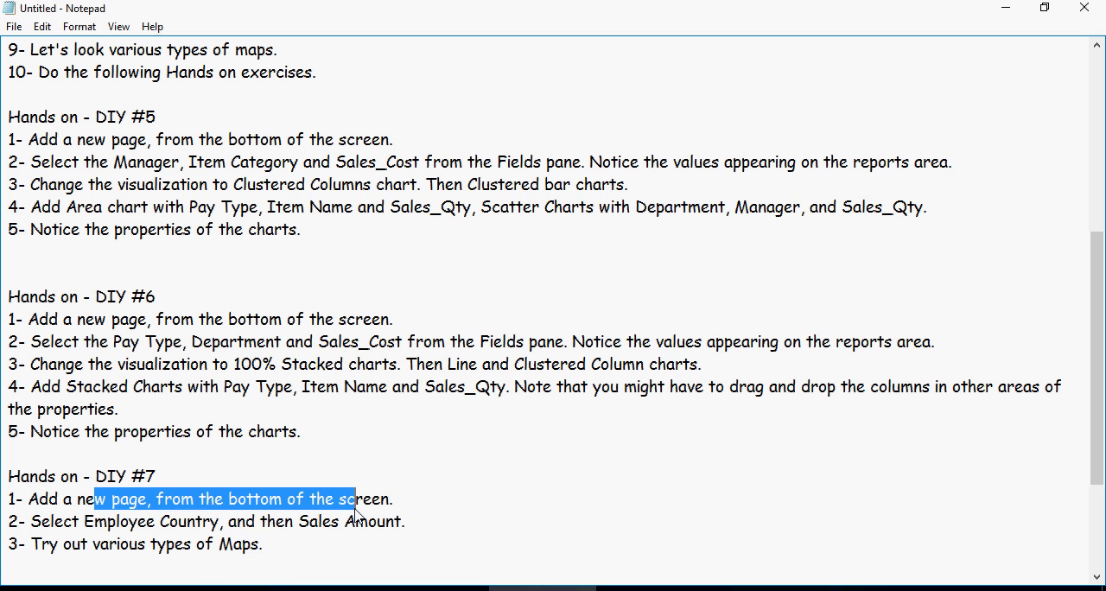
drag(55, 522, 395, 529)
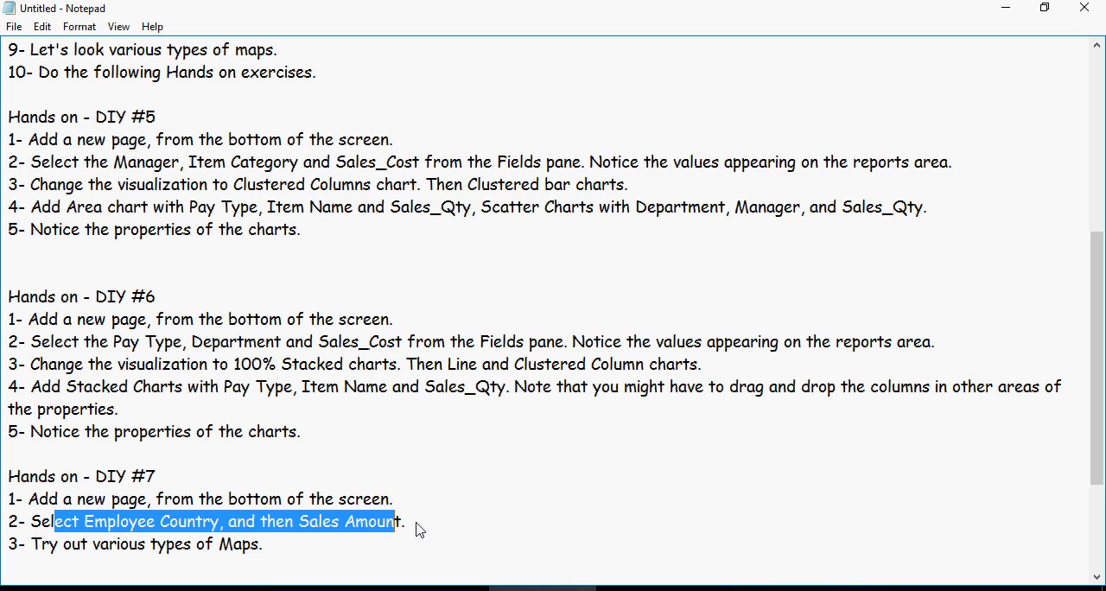
click(418, 528)
drag(288, 559, 1, 512)
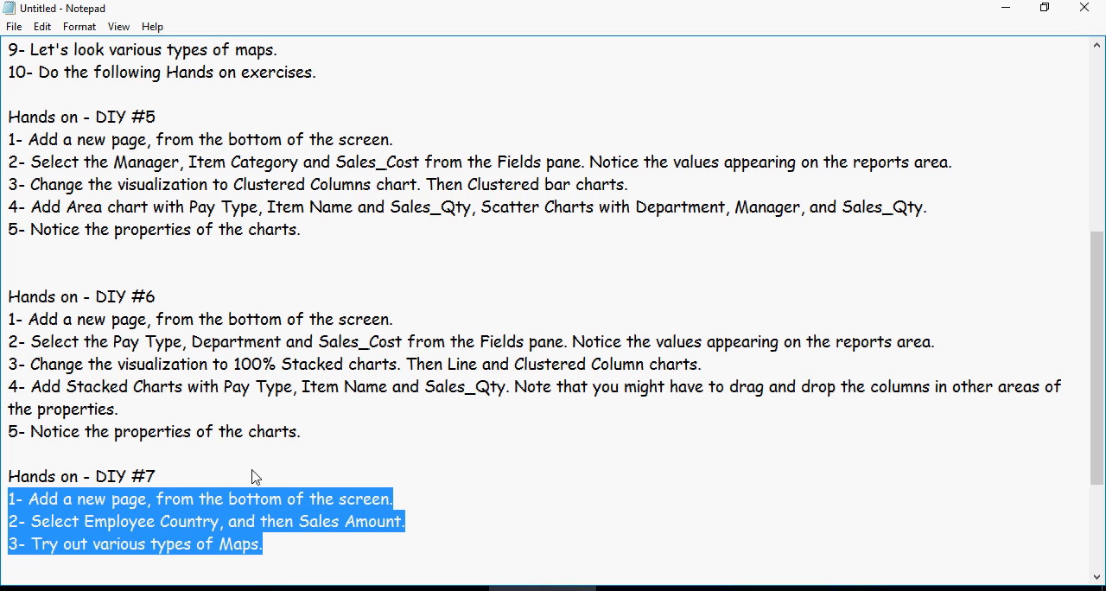
scroll(298, 471, down, 1)
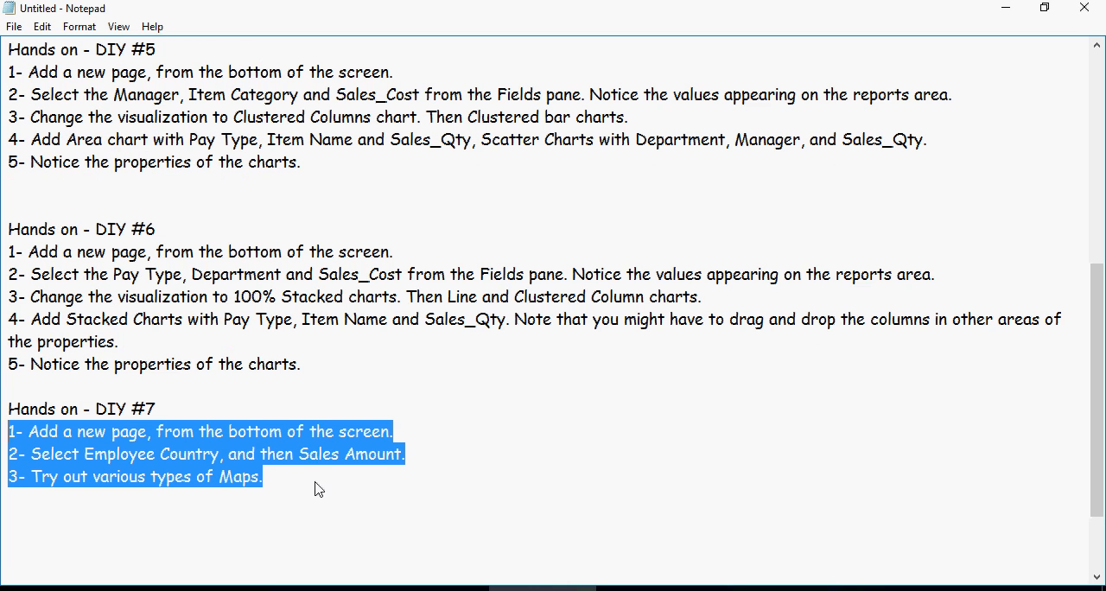
click(316, 483)
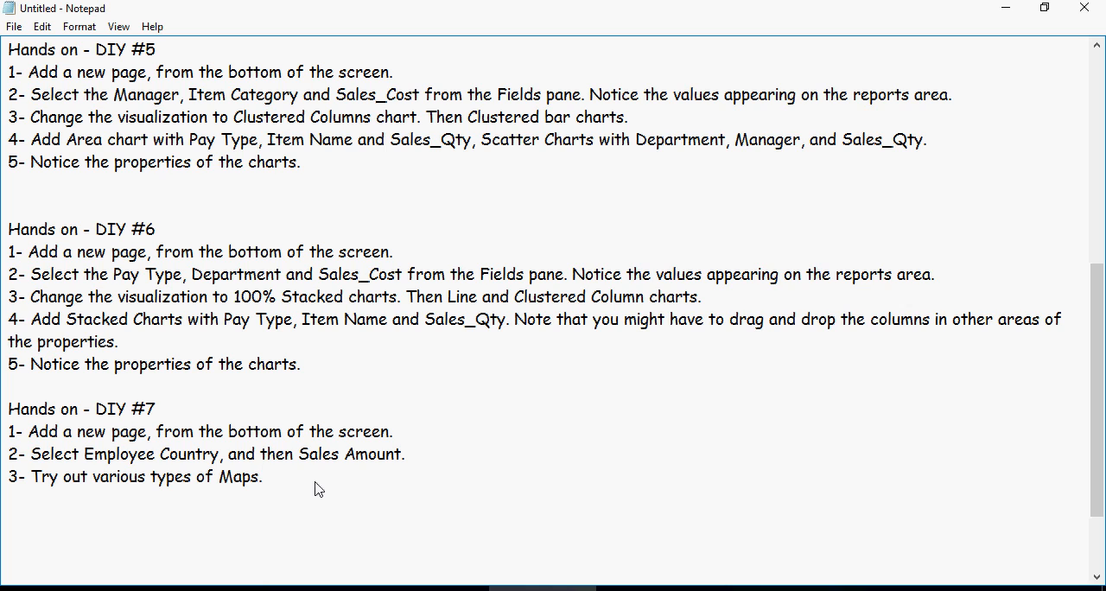